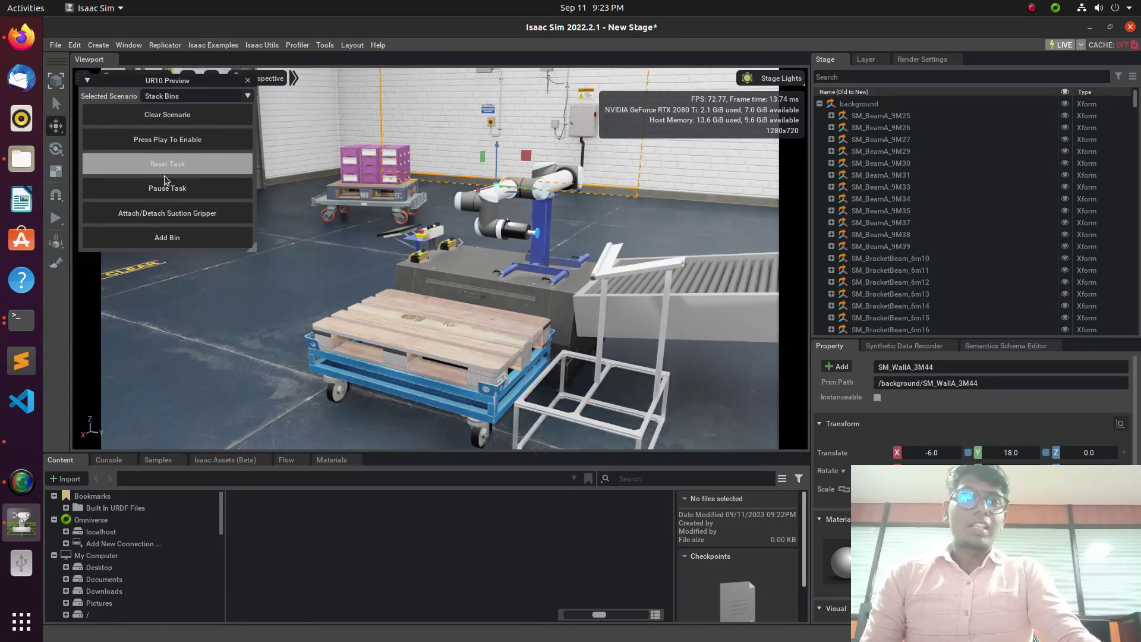
- Clear the current UR10 Preview scenario and create the Stack Bins scenario again
{"action": "left_click", "coordinate": [189, 120]}
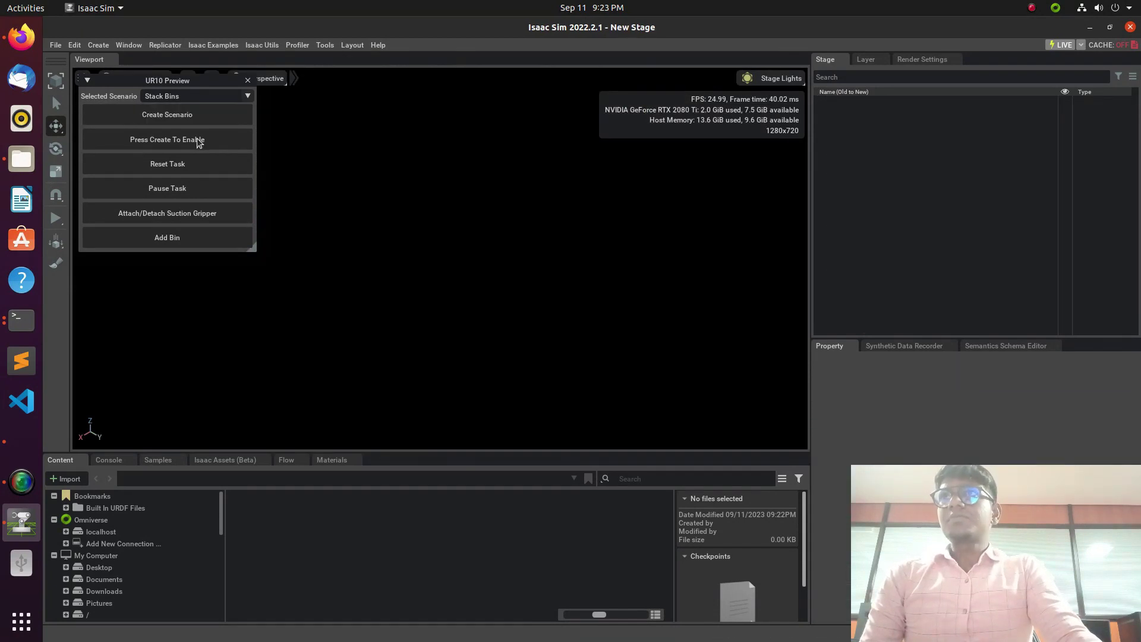
{"action": "left_click", "coordinate": [177, 112]}
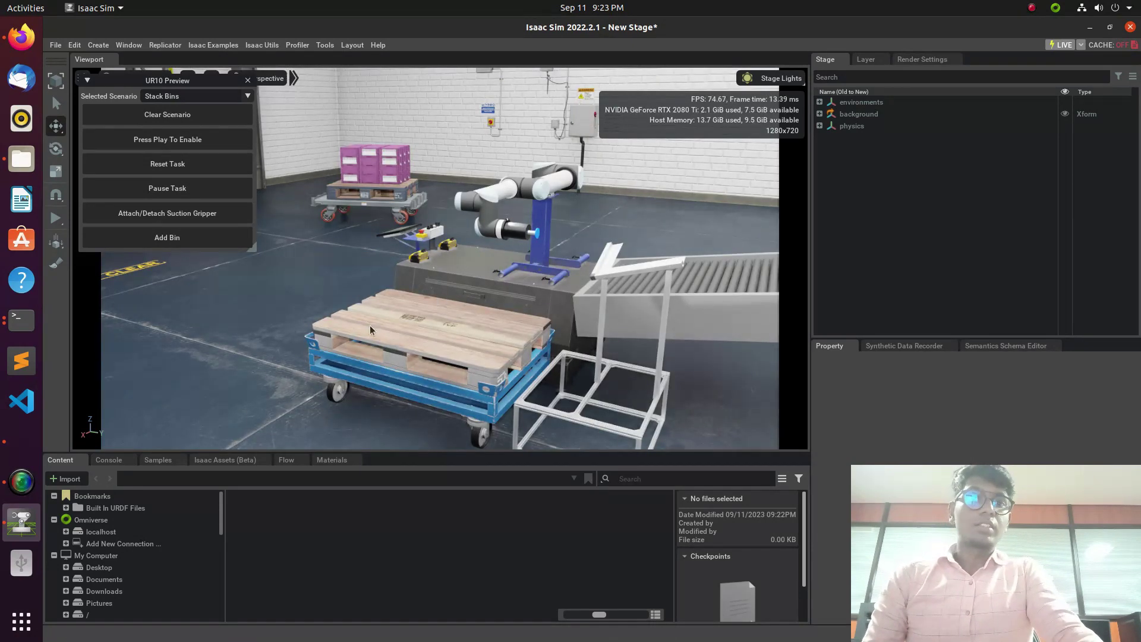
{"action": "left_click", "coordinate": [211, 163]}
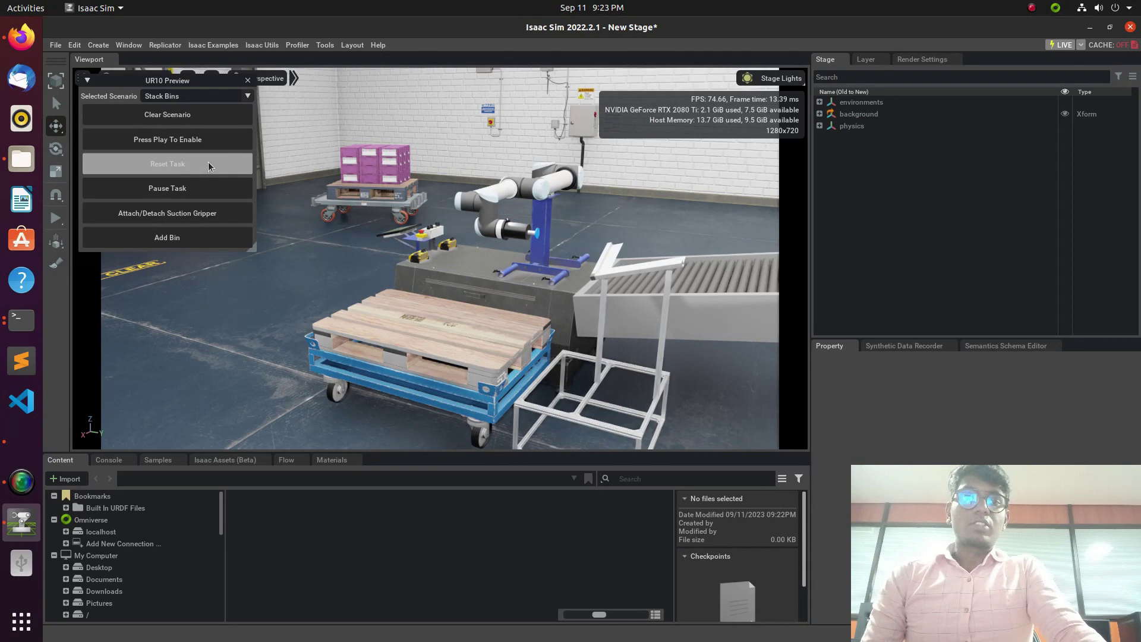
{"action": "left_click", "coordinate": [229, 47]}
{"action": "mouse_move", "coordinate": [252, 82]}
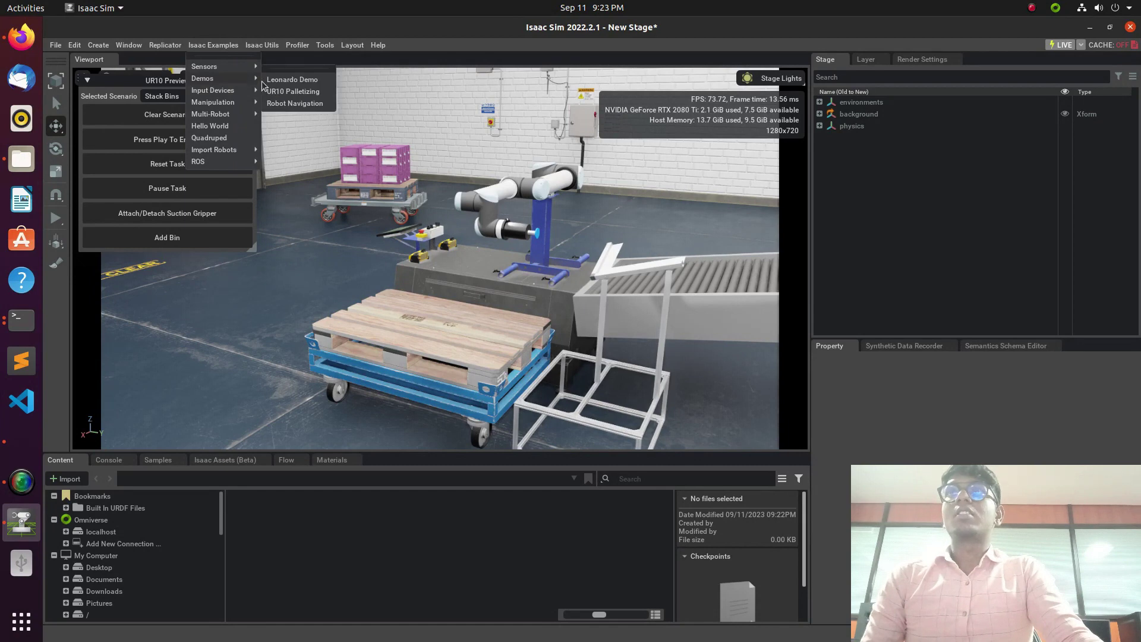
{"action": "left_click", "coordinate": [304, 193]}
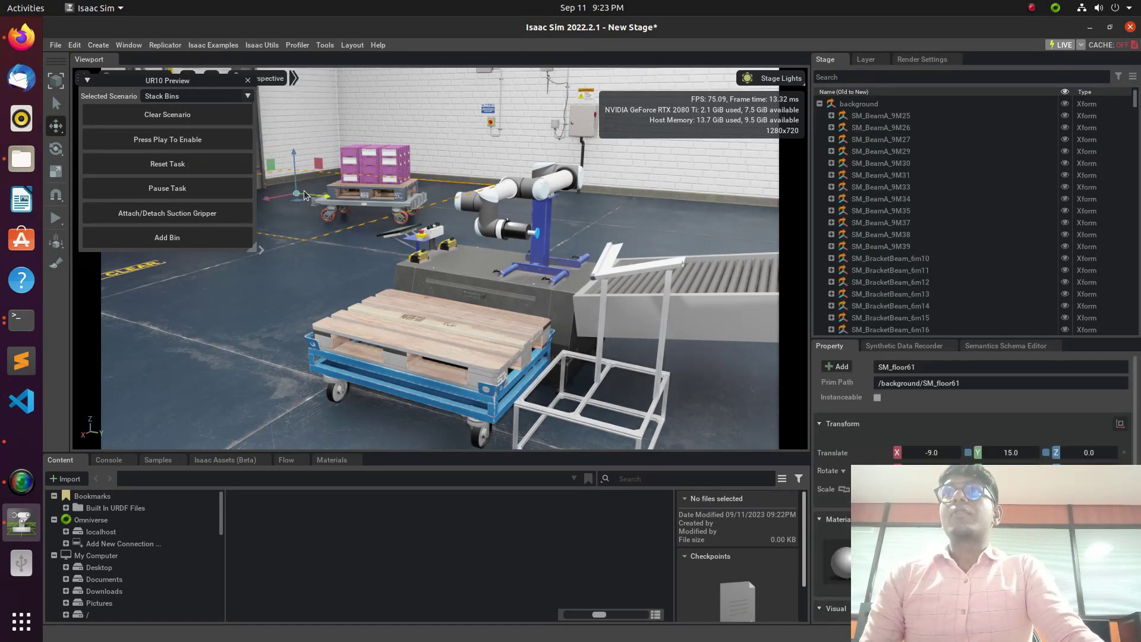
{"action": "key", "text": "Escape"}
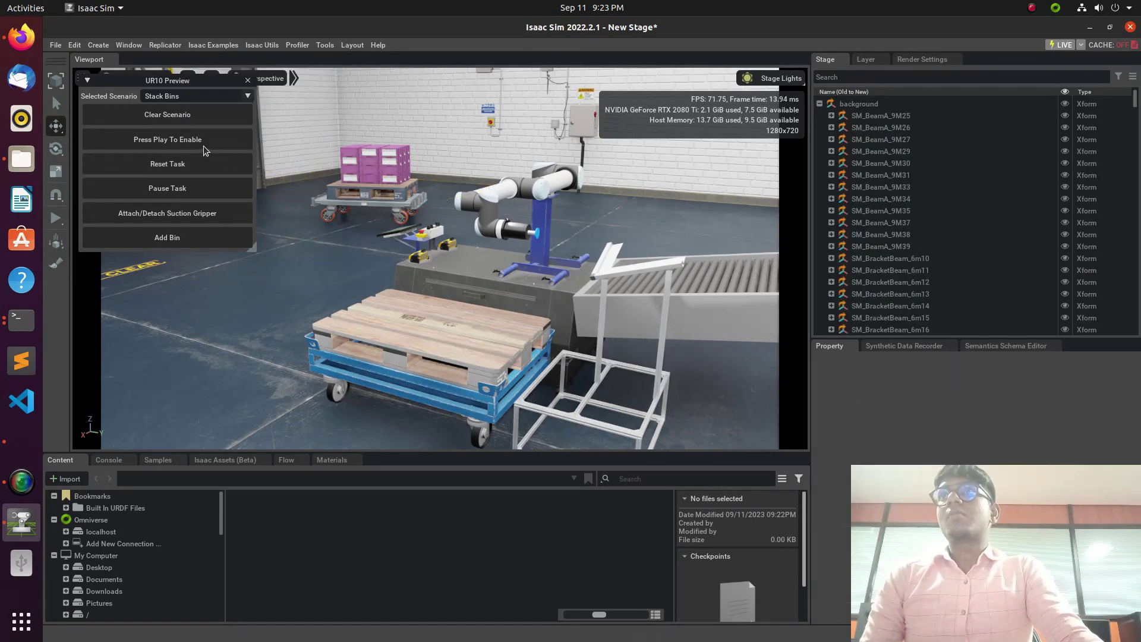
- Start the simulation and perform the Stack Bins task with the UR10 robot
{"action": "left_click", "coordinate": [213, 168]}
{"action": "left_click", "coordinate": [56, 218]}
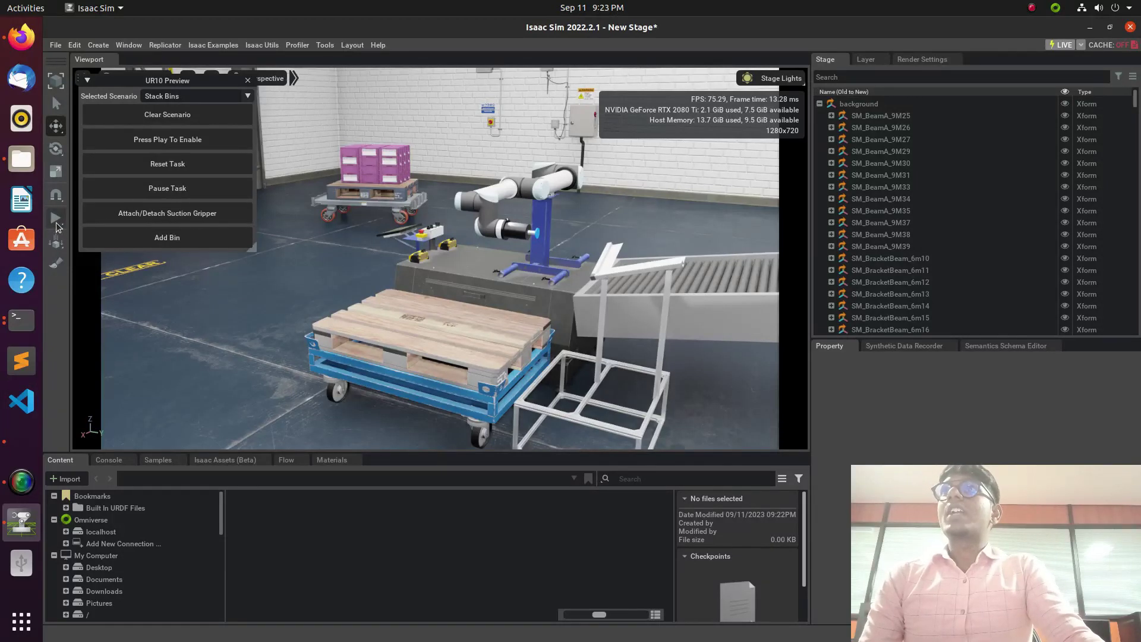
{"action": "left_click", "coordinate": [178, 185]}
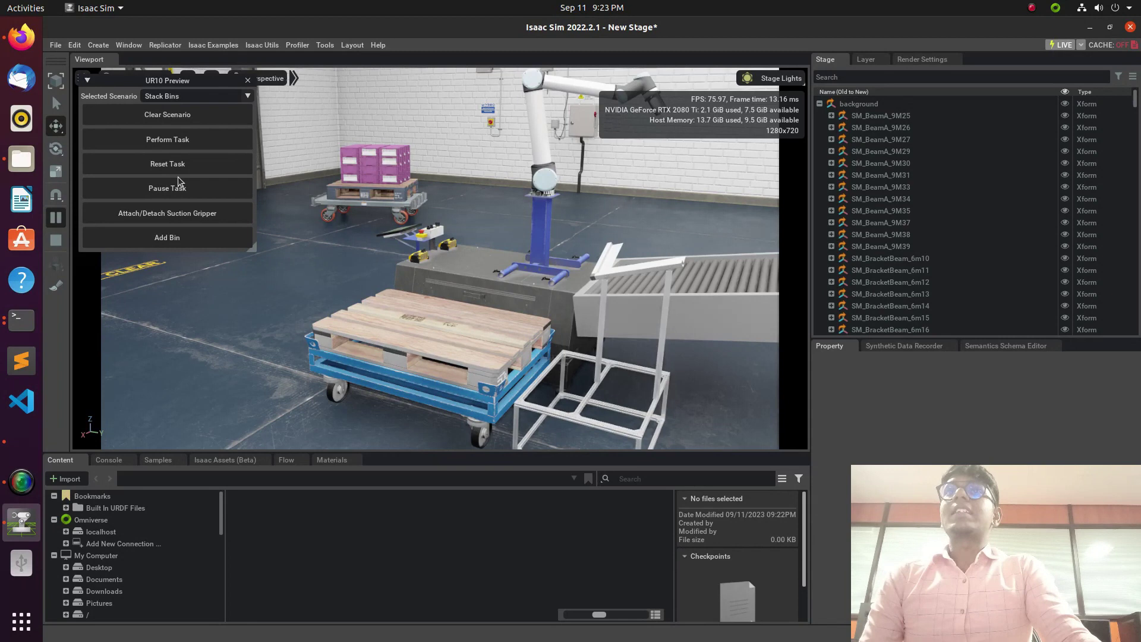
{"action": "left_click", "coordinate": [192, 139]}
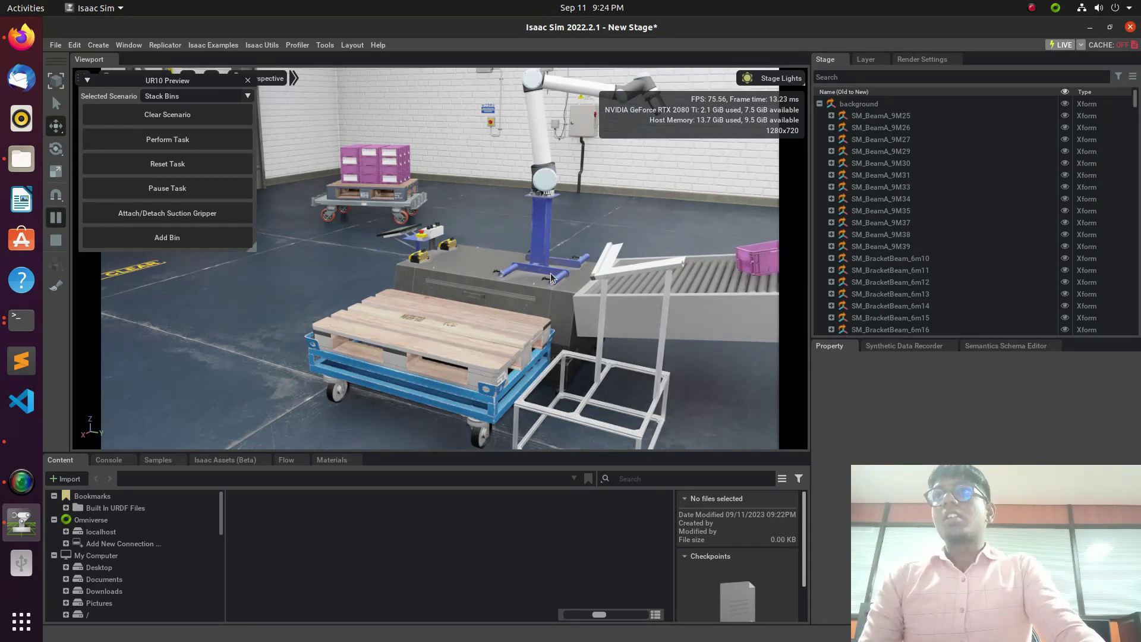
{"action": "scroll", "coordinate": [551, 275], "scroll_direction": "down", "scroll_amount": 1}
{"action": "scroll", "coordinate": [550, 273], "scroll_direction": "down", "scroll_amount": 3}
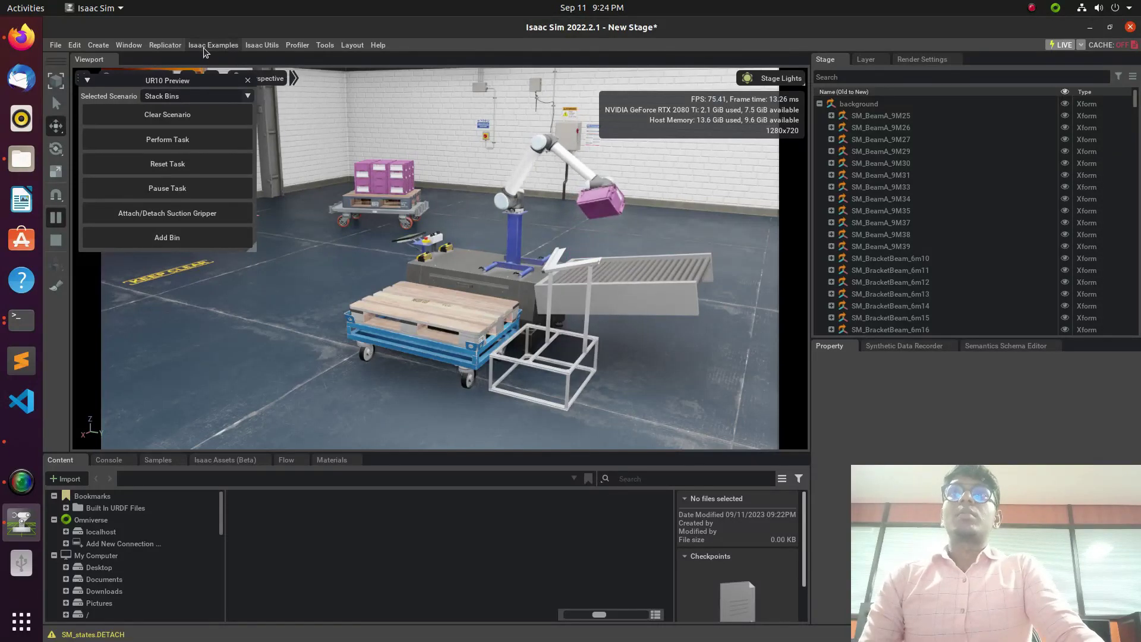
- Add a second viewport and switch it to the second scene camera, which looks along the robot's gripper
{"action": "left_click", "coordinate": [128, 45]}
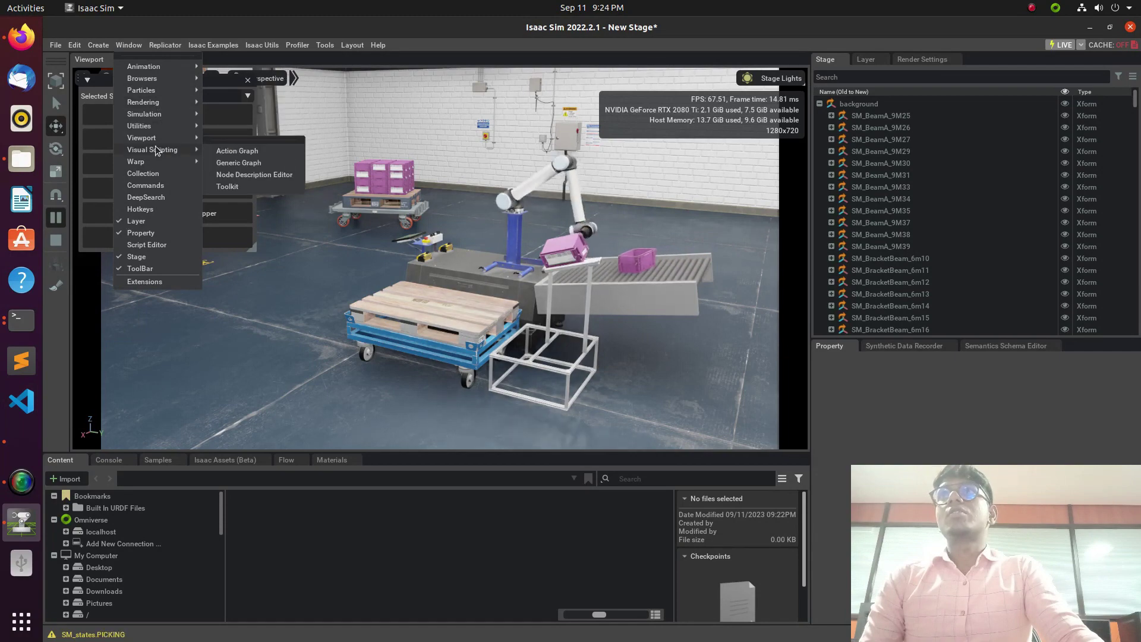
{"action": "left_click", "coordinate": [227, 148]}
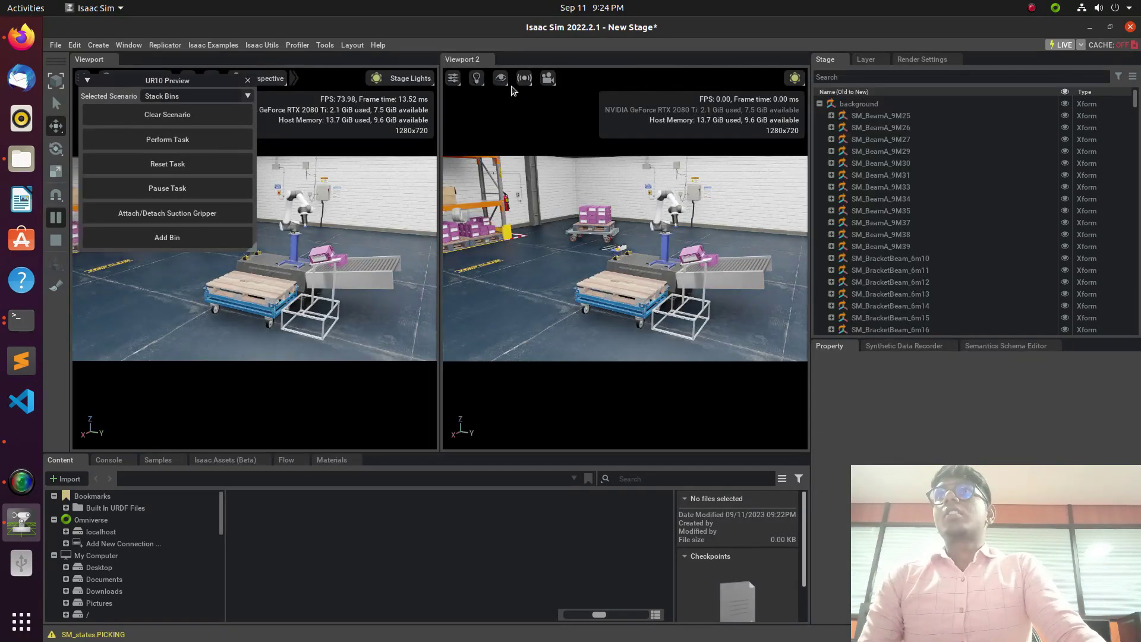
{"action": "left_click", "coordinate": [547, 77]}
{"action": "mouse_move", "coordinate": [572, 105]}
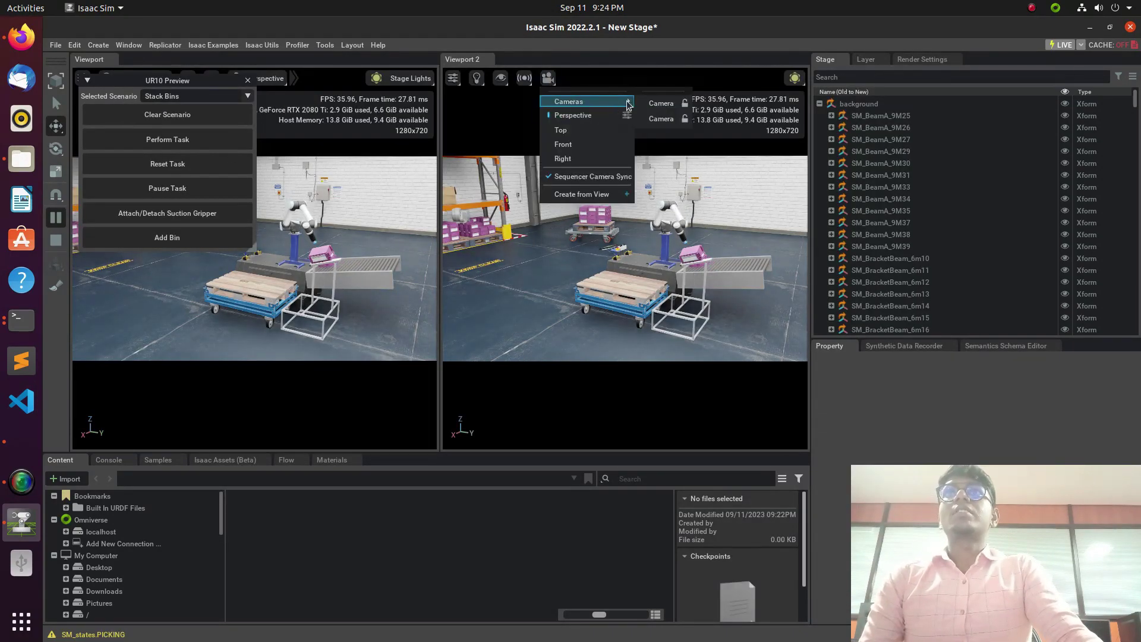
{"action": "left_click", "coordinate": [656, 106]}
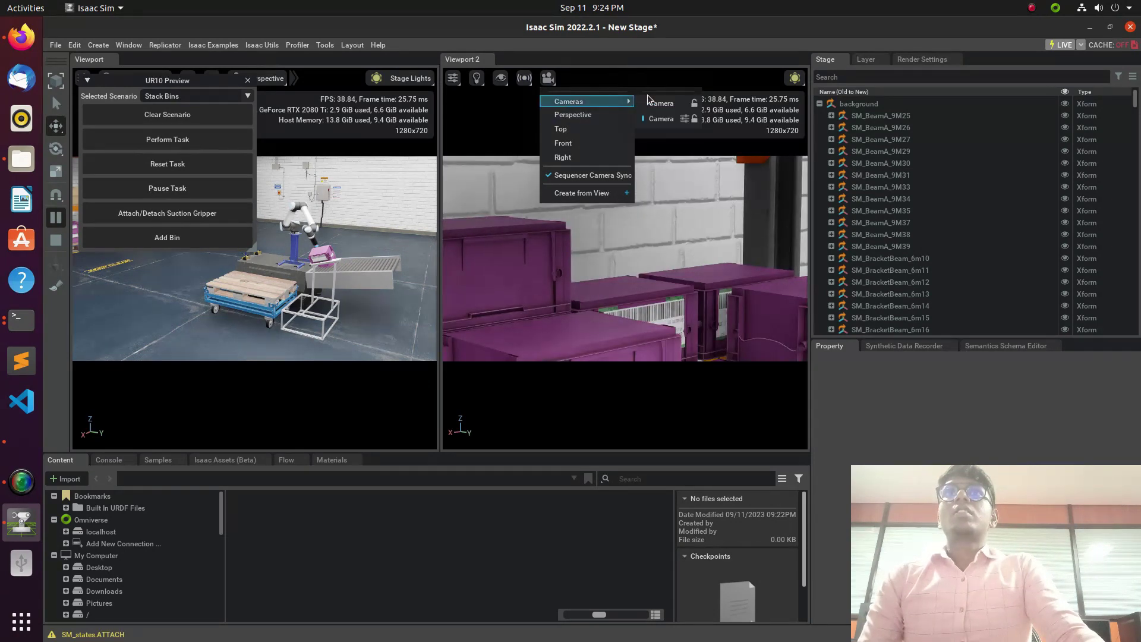
{"action": "left_click", "coordinate": [660, 118]}
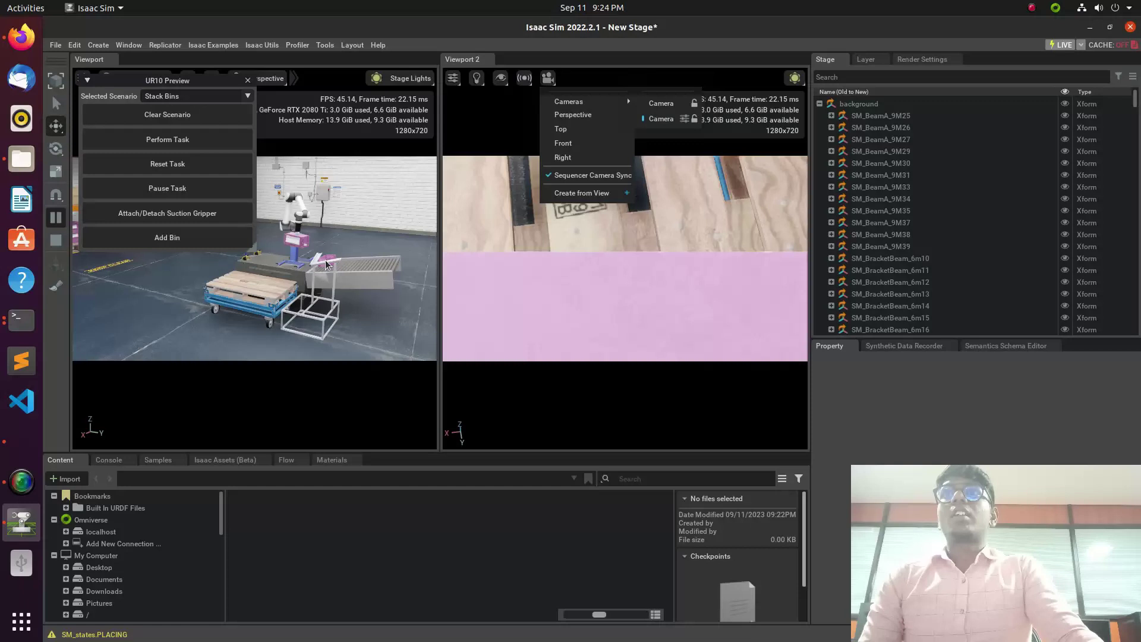
{"action": "left_click", "coordinate": [327, 262]}
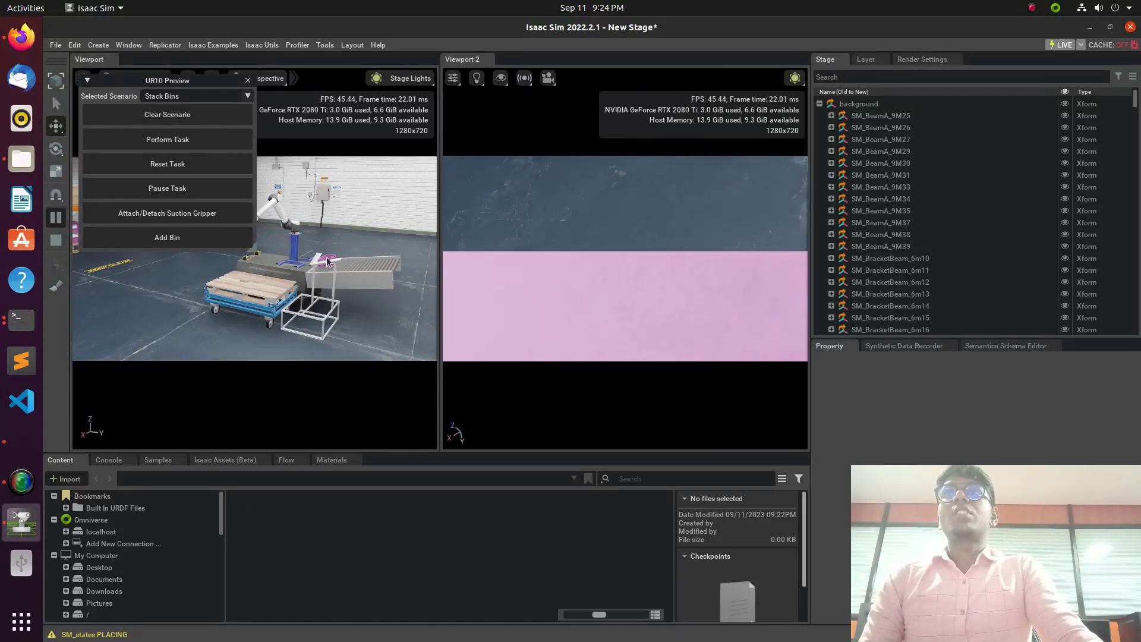
- Move the UR10 Preview window clear of the scene and shift bin_1 back along the conveyor during the simulation
{"action": "left_click", "coordinate": [329, 260]}
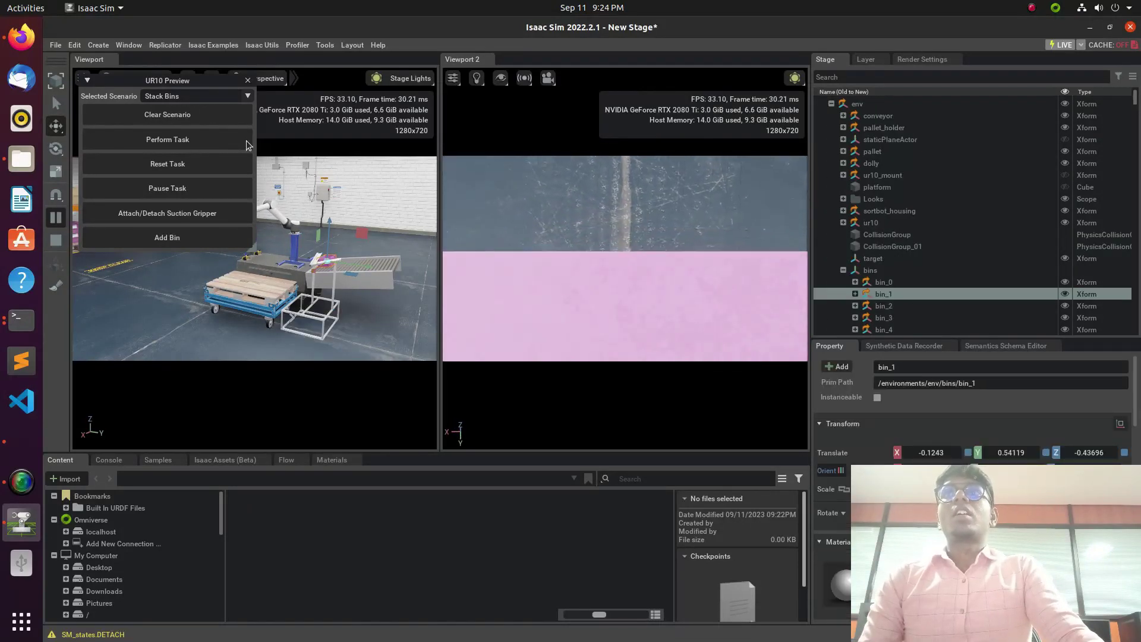
{"action": "left_click_drag", "start_coordinate": [203, 83], "coordinate": [144, 90]}
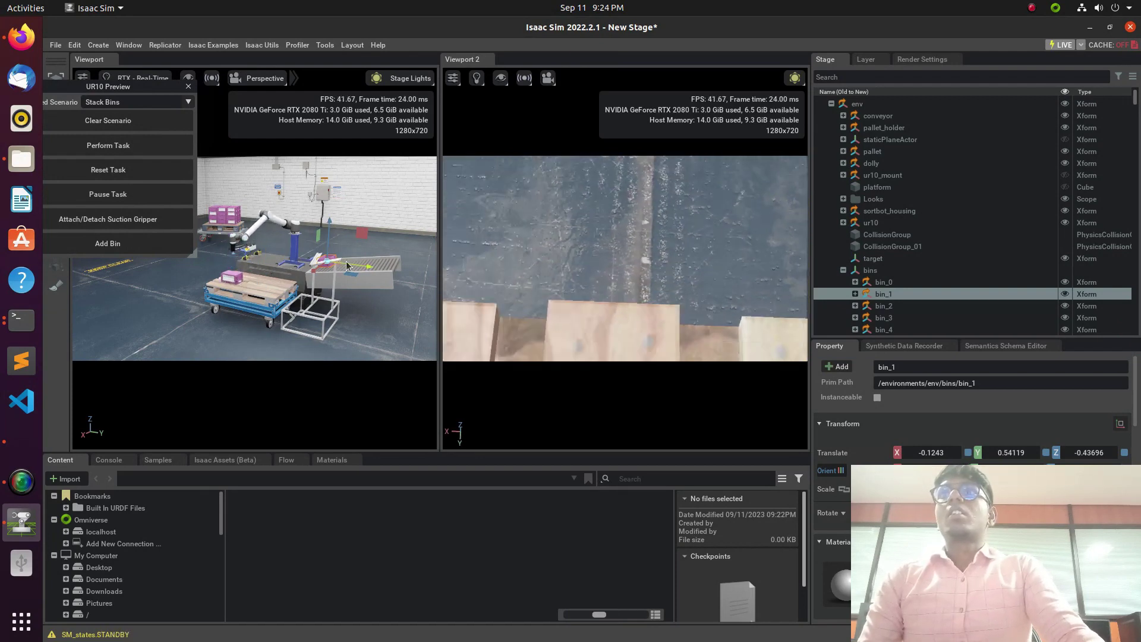
{"action": "mouse_move", "coordinate": [348, 263]}
{"action": "left_mouse_down"}
{"action": "mouse_move", "coordinate": [398, 268]}
{"action": "mouse_move", "coordinate": [327, 262]}
{"action": "mouse_move", "coordinate": [365, 269]}
{"action": "left_mouse_up"}
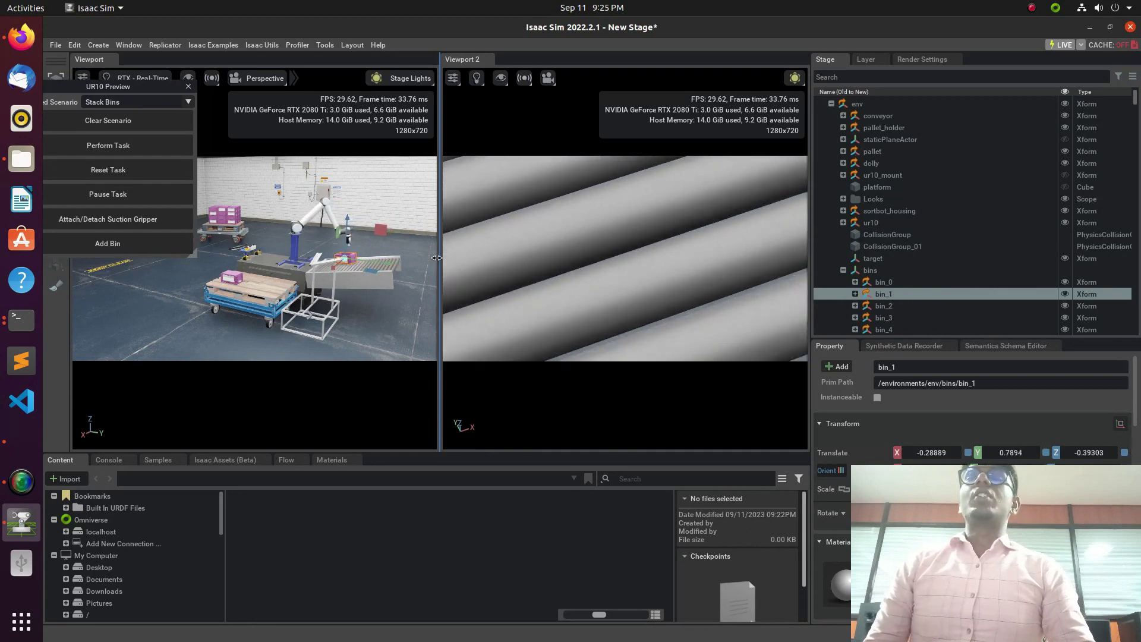
- Create a new stage without saving the current one, and close Viewport 2 and the UR10 Preview window
{"action": "left_click", "coordinate": [56, 45]}
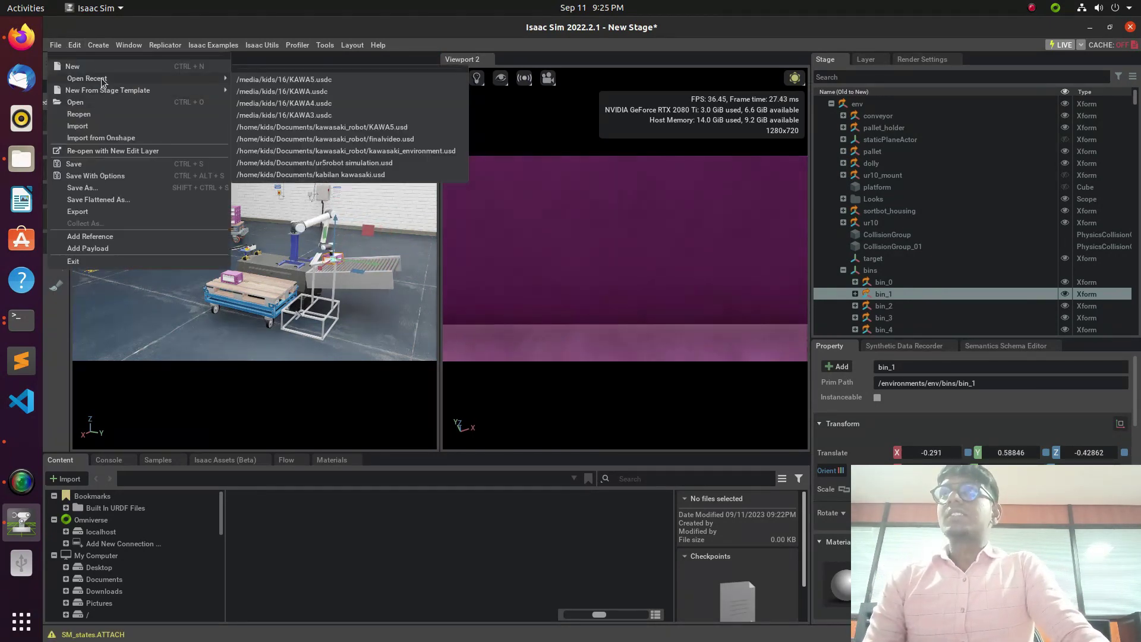
{"action": "key", "text": "Escape"}
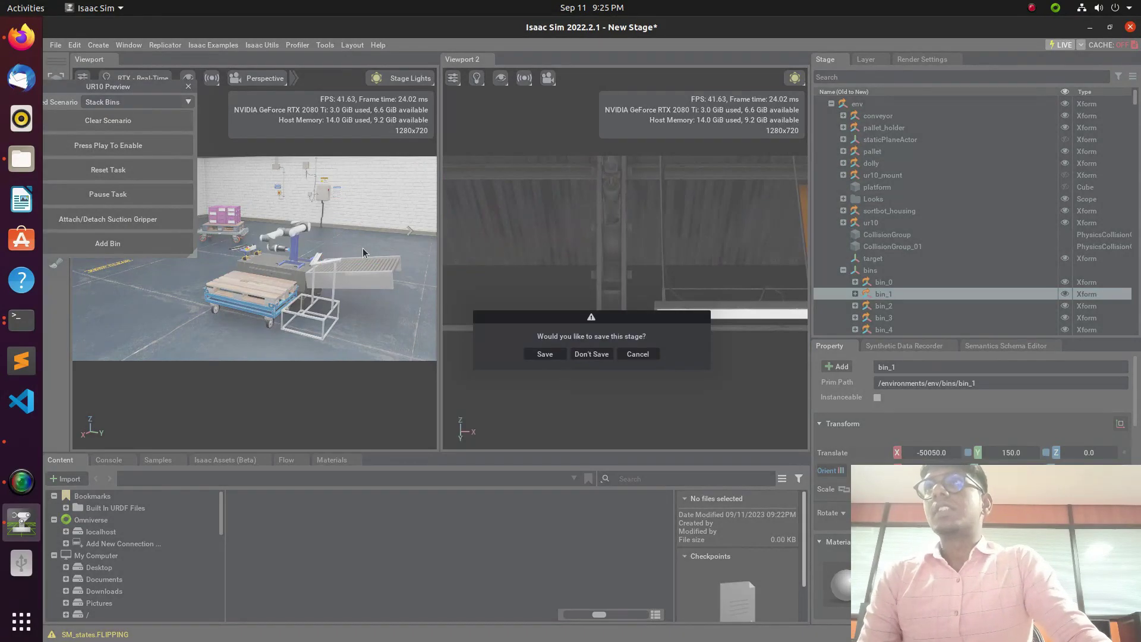
{"action": "left_click", "coordinate": [592, 353]}
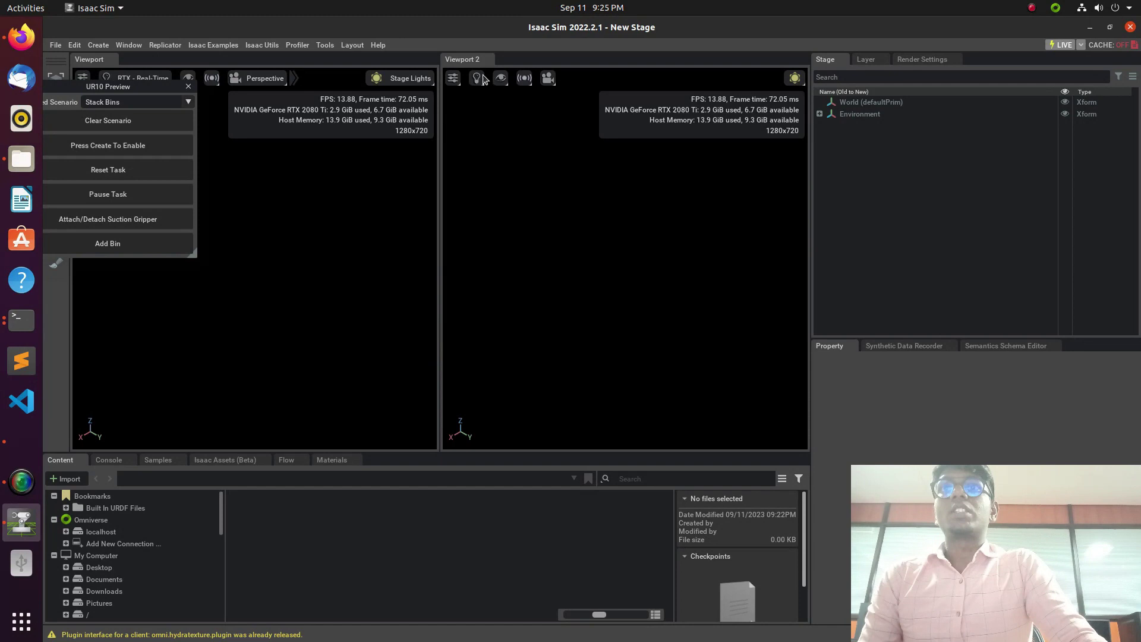
{"action": "left_click", "coordinate": [488, 61]}
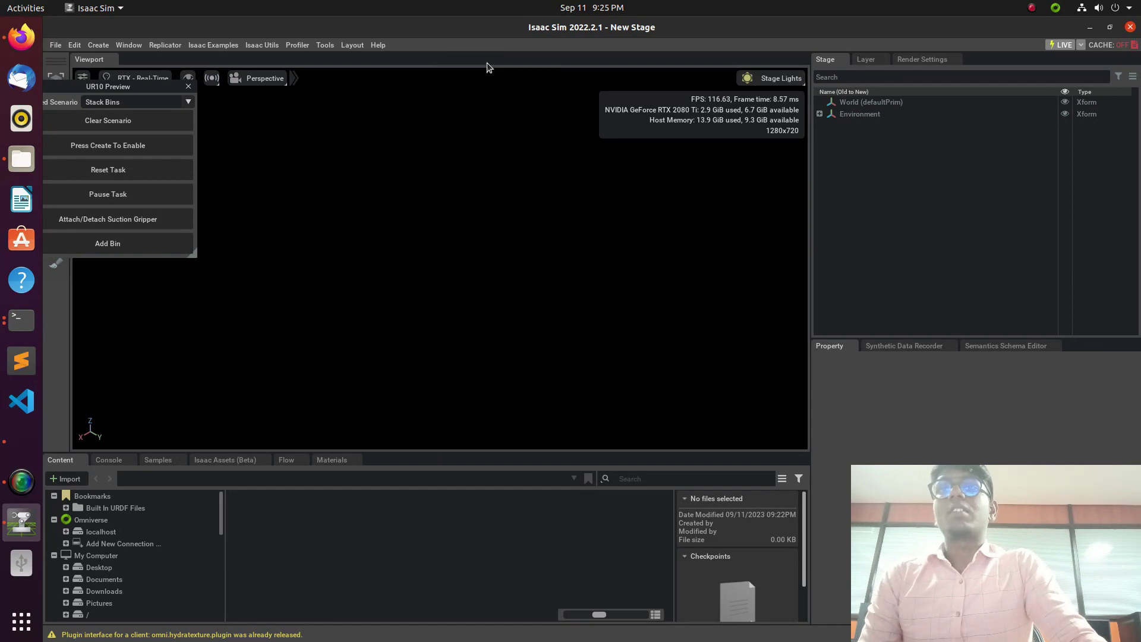
{"action": "left_click", "coordinate": [189, 87]}
- Add a physics ground plane to the empty stage and clear the selection
{"action": "left_click", "coordinate": [99, 45]}
{"action": "mouse_move", "coordinate": [105, 69]}
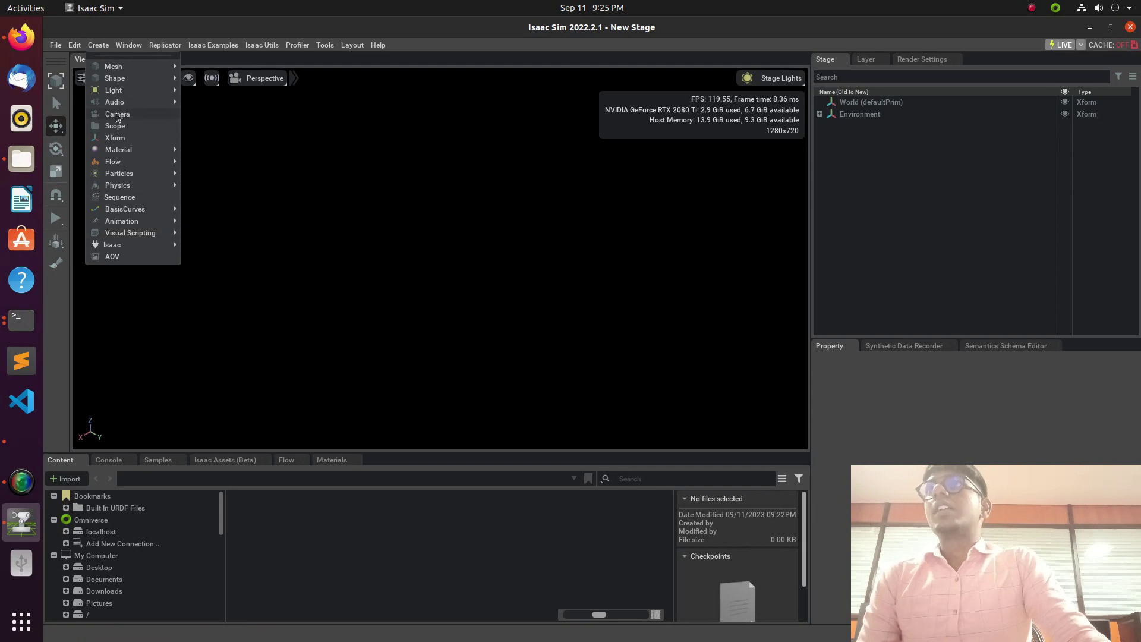
{"action": "mouse_move", "coordinate": [163, 189]}
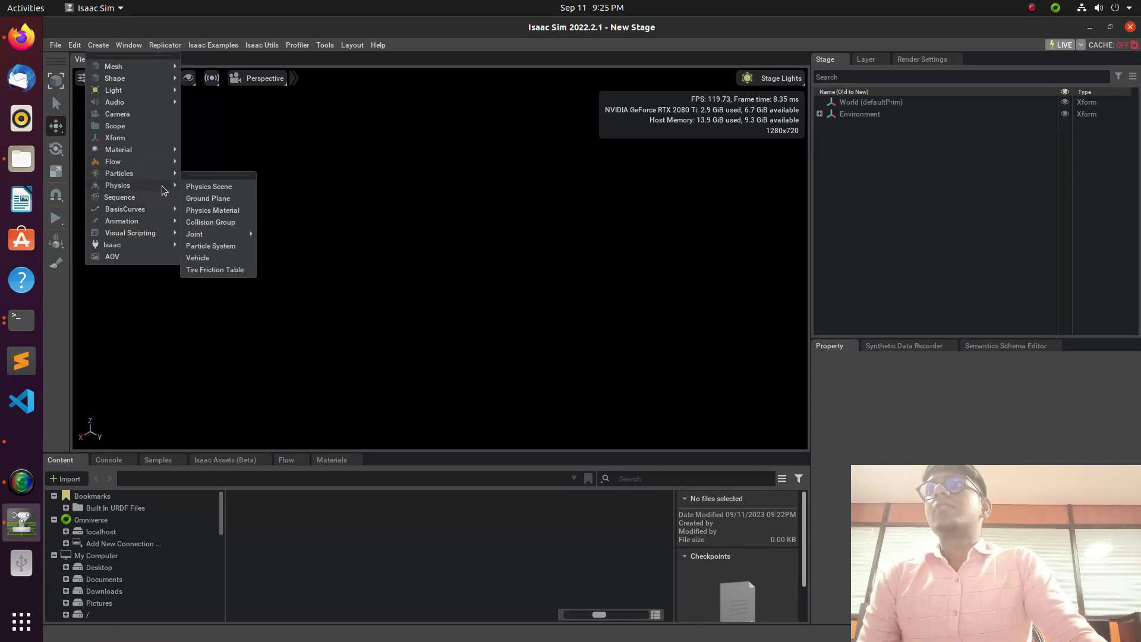
{"action": "left_click", "coordinate": [225, 198]}
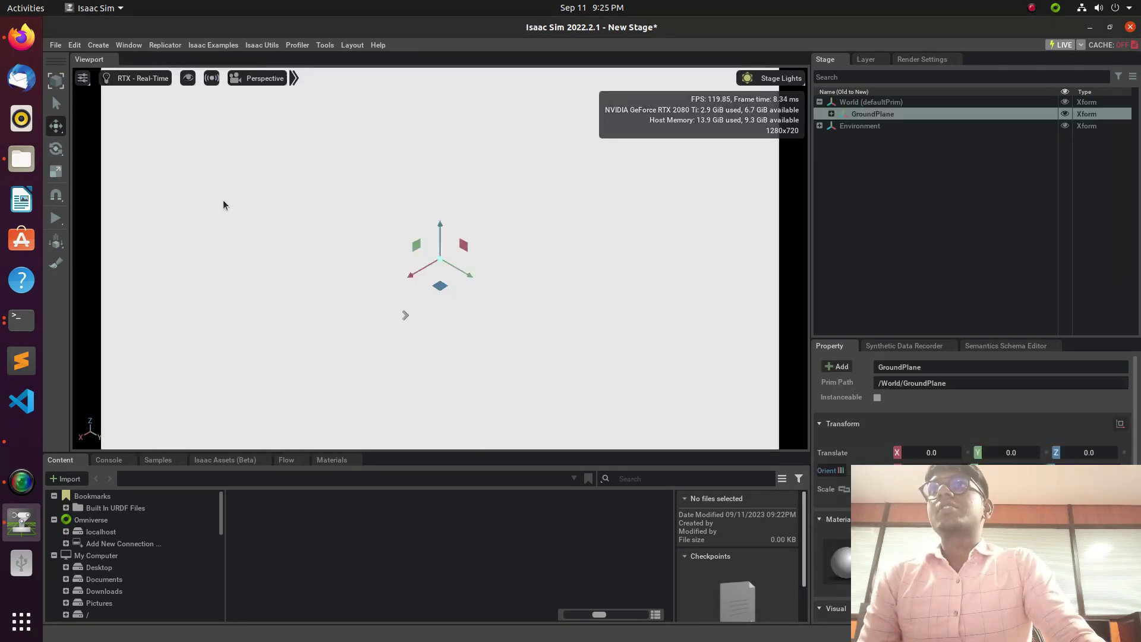
{"action": "left_click", "coordinate": [224, 204]}
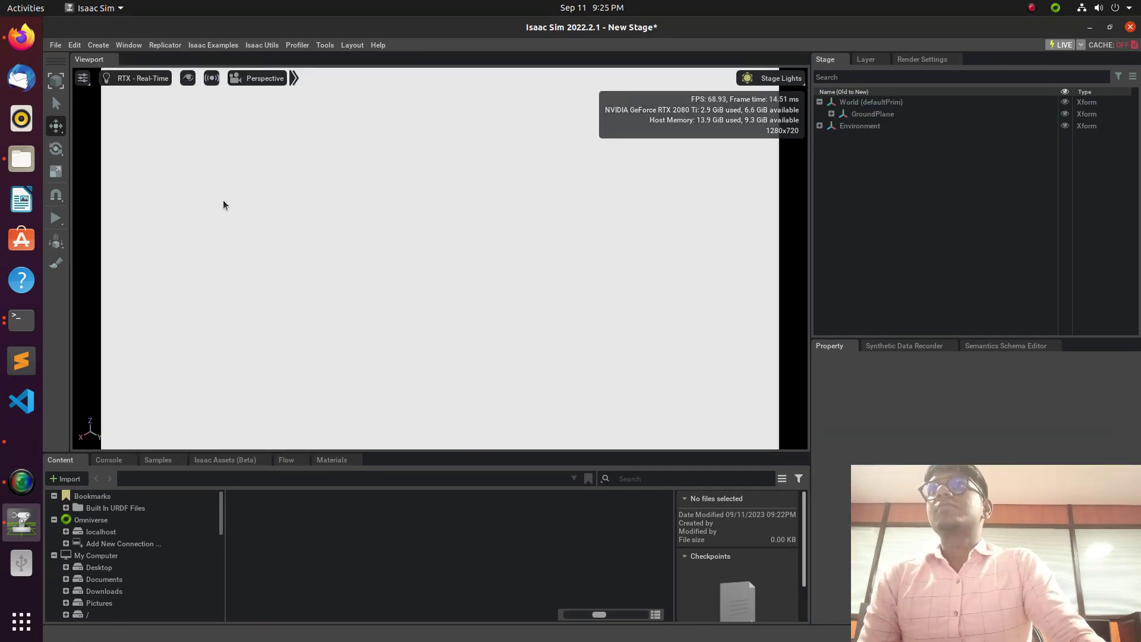
- Add a Universal Robots UR5 manipulator from the Isaac robot library to the stage
{"action": "left_click", "coordinate": [119, 46]}
{"action": "mouse_move", "coordinate": [163, 152]}
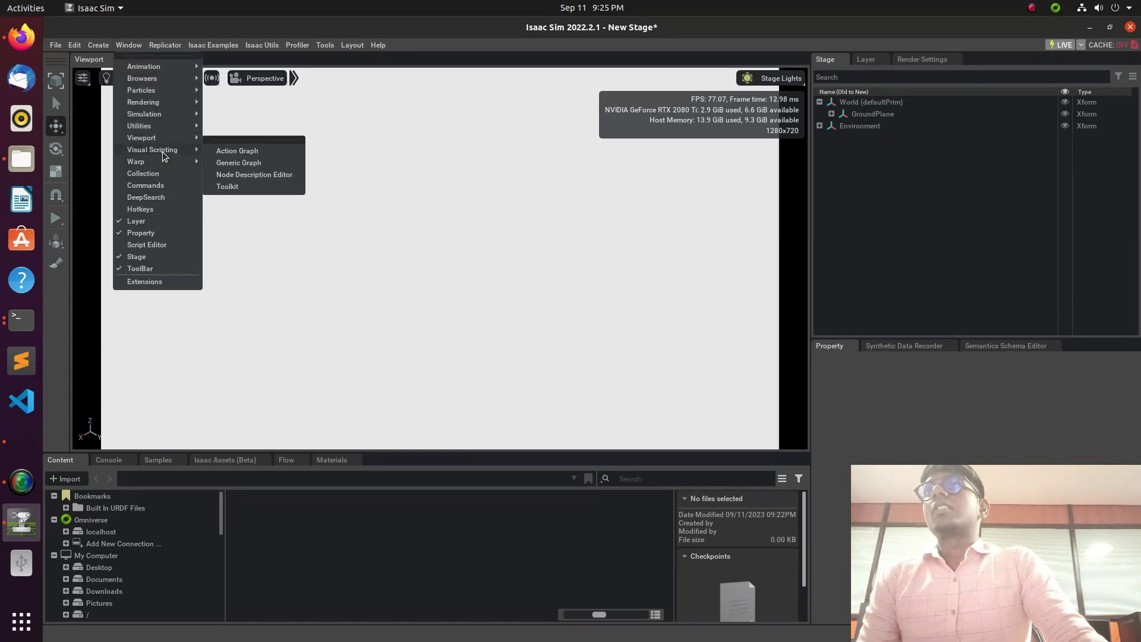
{"action": "left_click", "coordinate": [100, 44]}
{"action": "mouse_move", "coordinate": [152, 238]}
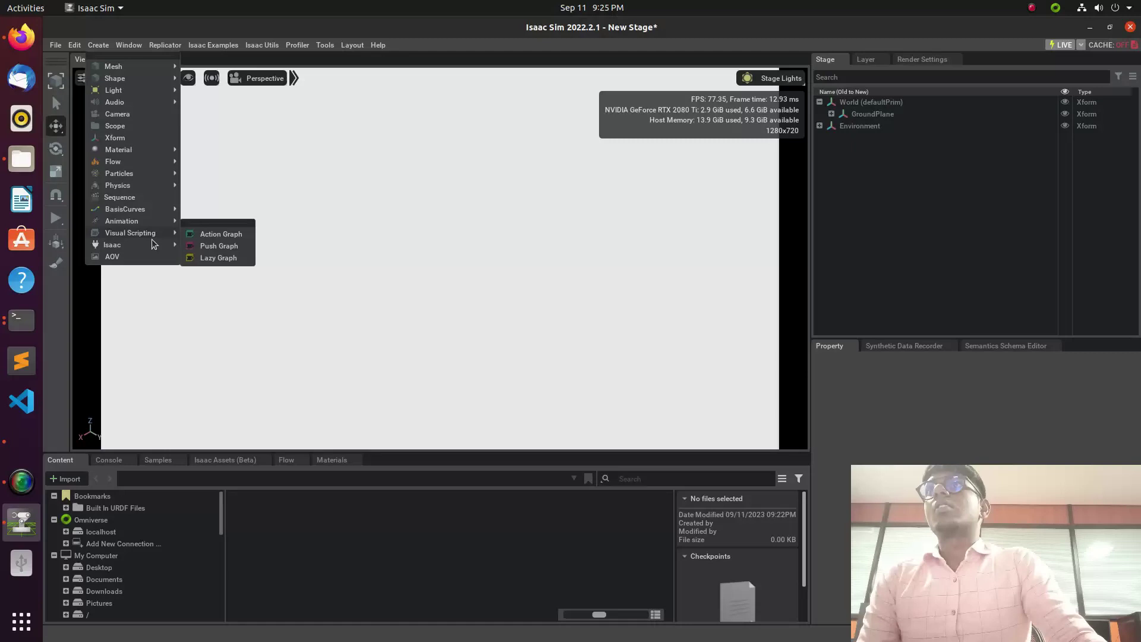
{"action": "mouse_move", "coordinate": [213, 259]}
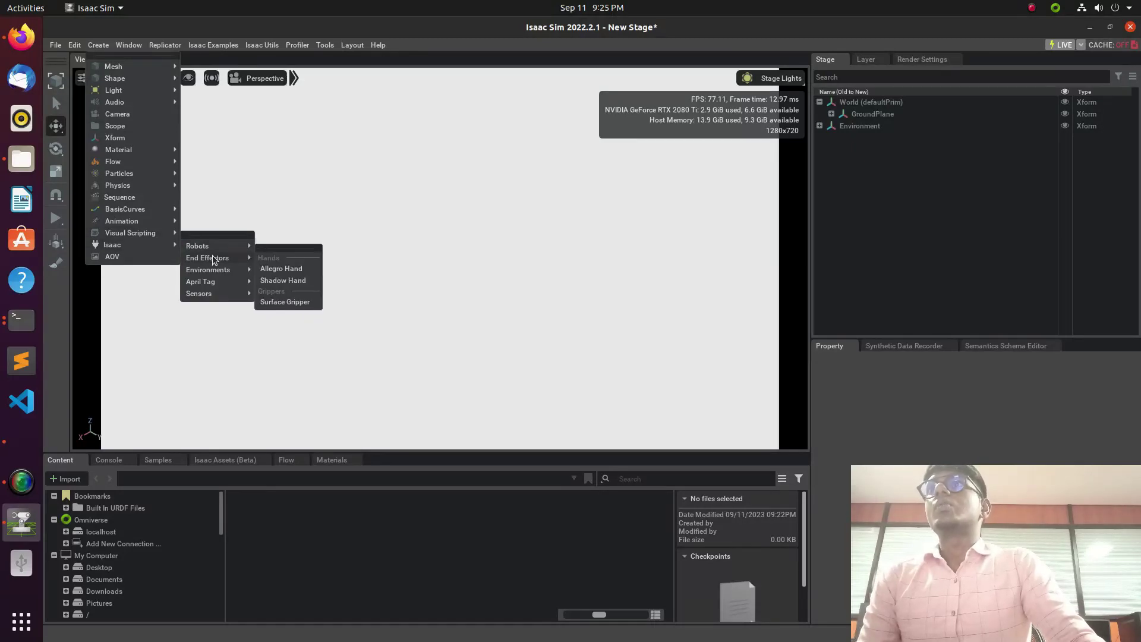
{"action": "mouse_move", "coordinate": [232, 296]}
{"action": "mouse_move", "coordinate": [240, 246]}
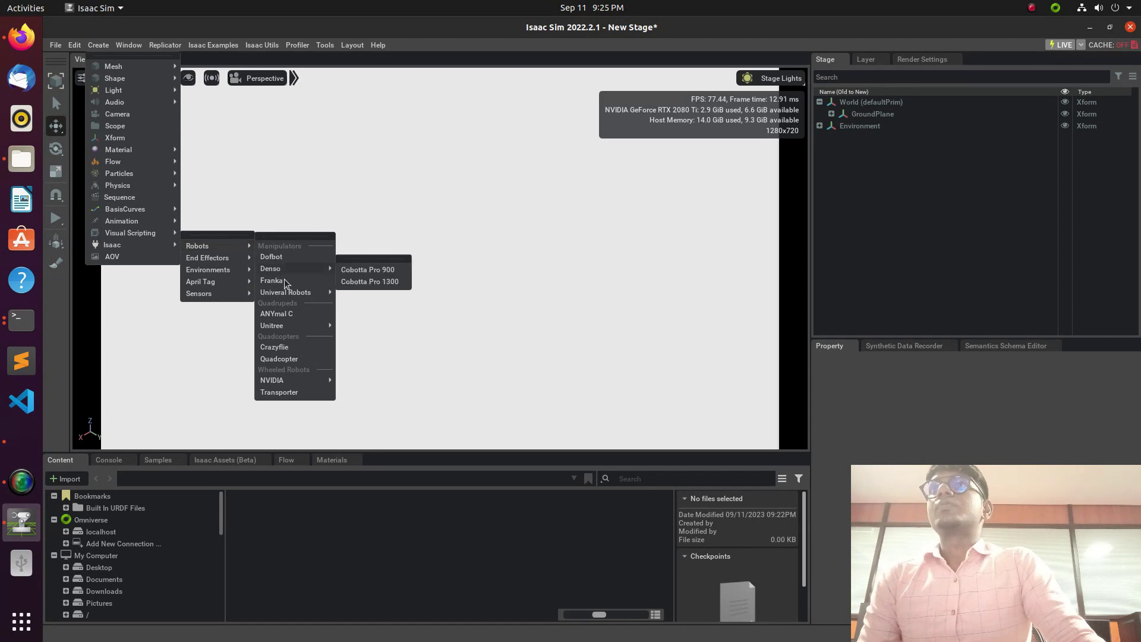
{"action": "mouse_move", "coordinate": [318, 294]}
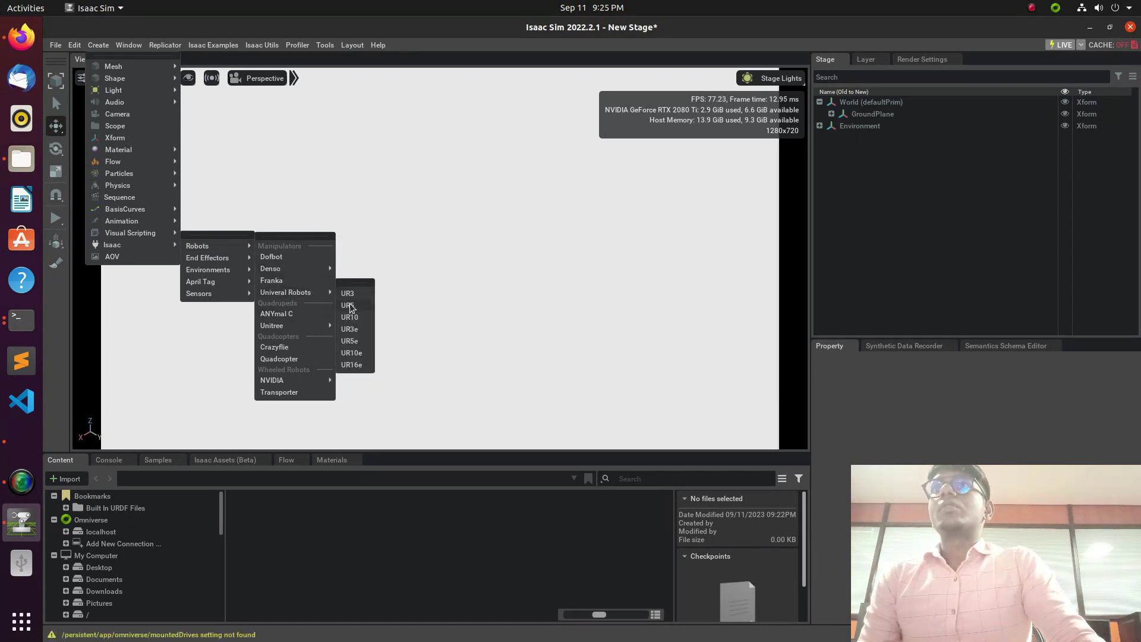
{"action": "left_click", "coordinate": [349, 305]}
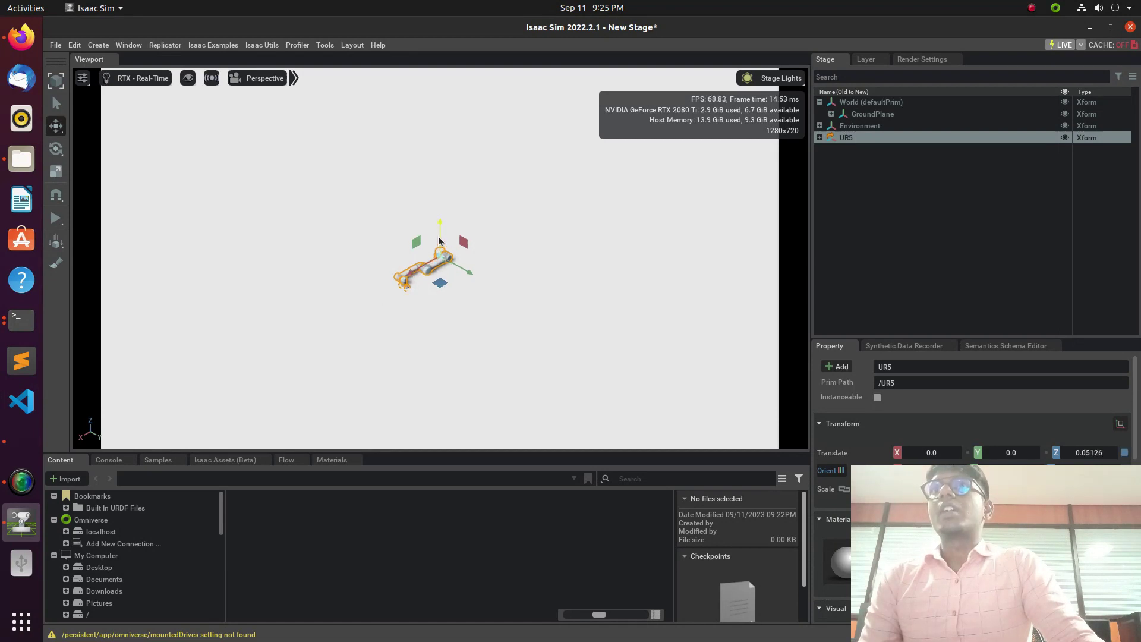
- Deselect the UR5 and run the simulation with the robot on the ground plane
{"action": "left_click", "coordinate": [214, 297]}
{"action": "left_click", "coordinate": [57, 220]}
{"action": "scroll", "coordinate": [393, 262], "scroll_direction": "up", "scroll_amount": 10}
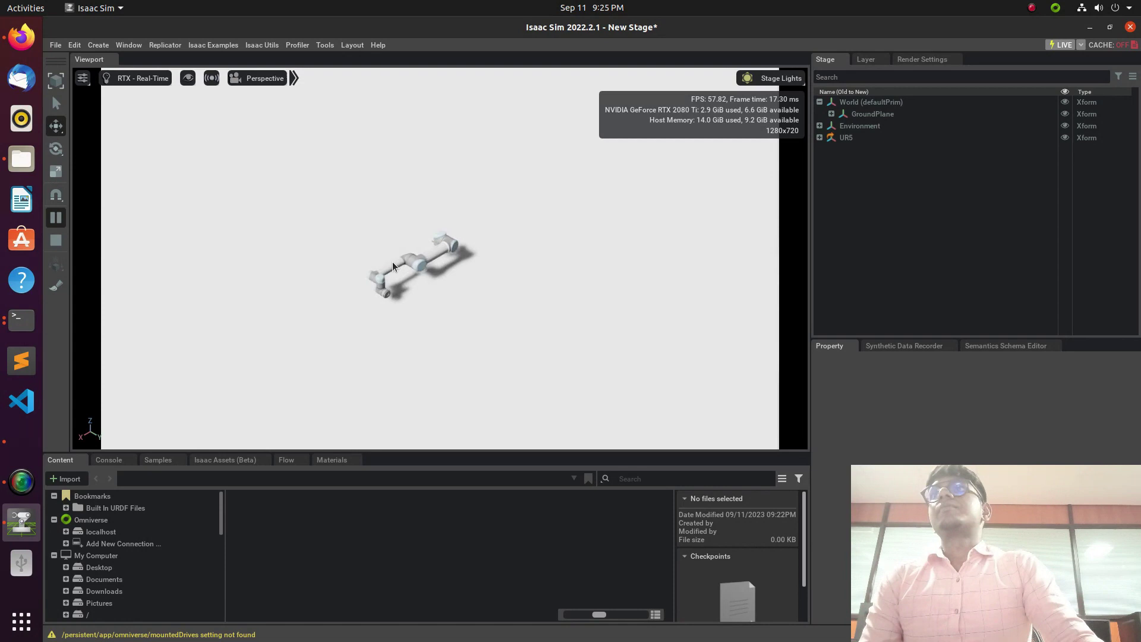
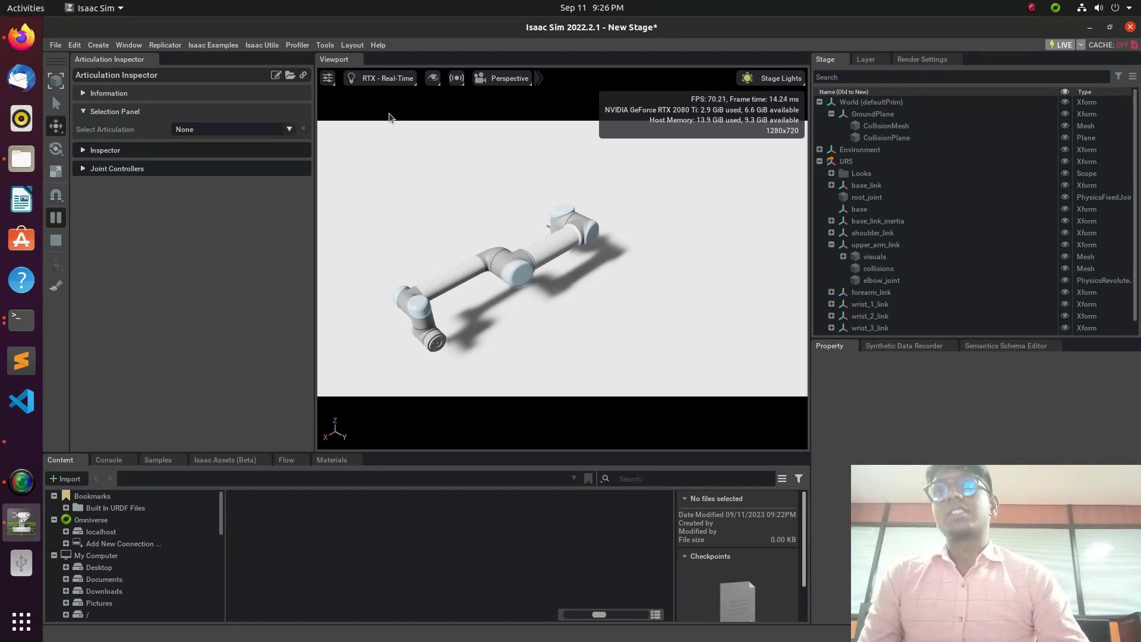
- Select the /UR5 articulation in the Articulation Inspector and vary its joint velocities, including shoulder_lift_joint and wrist_1_joint, to move the arm
{"action": "left_click", "coordinate": [289, 129]}
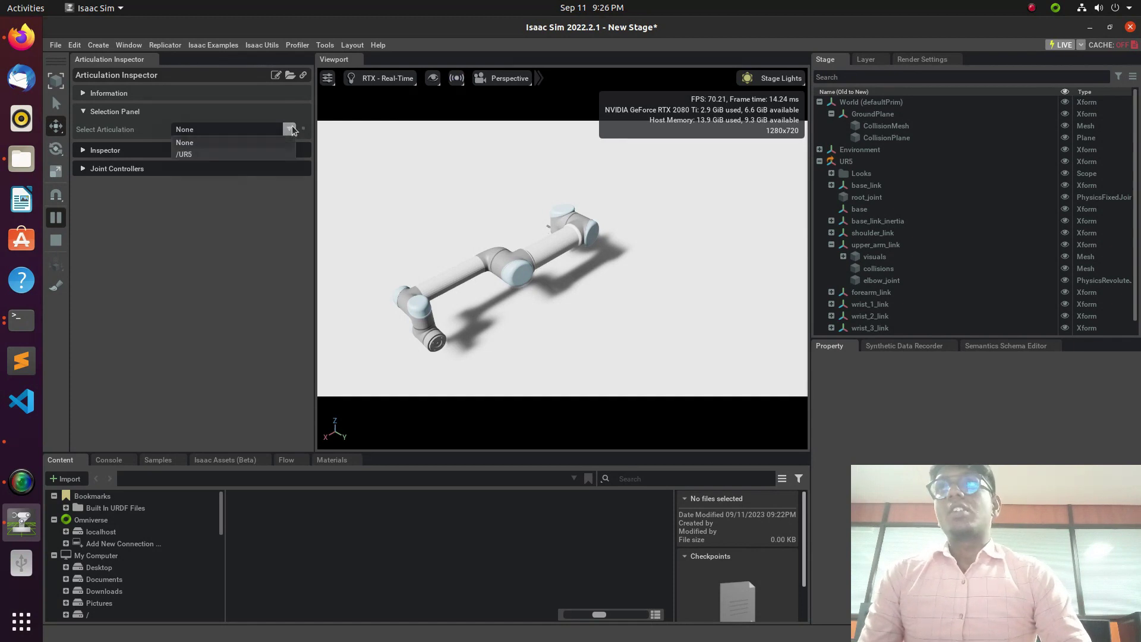
{"action": "left_click", "coordinate": [254, 154]}
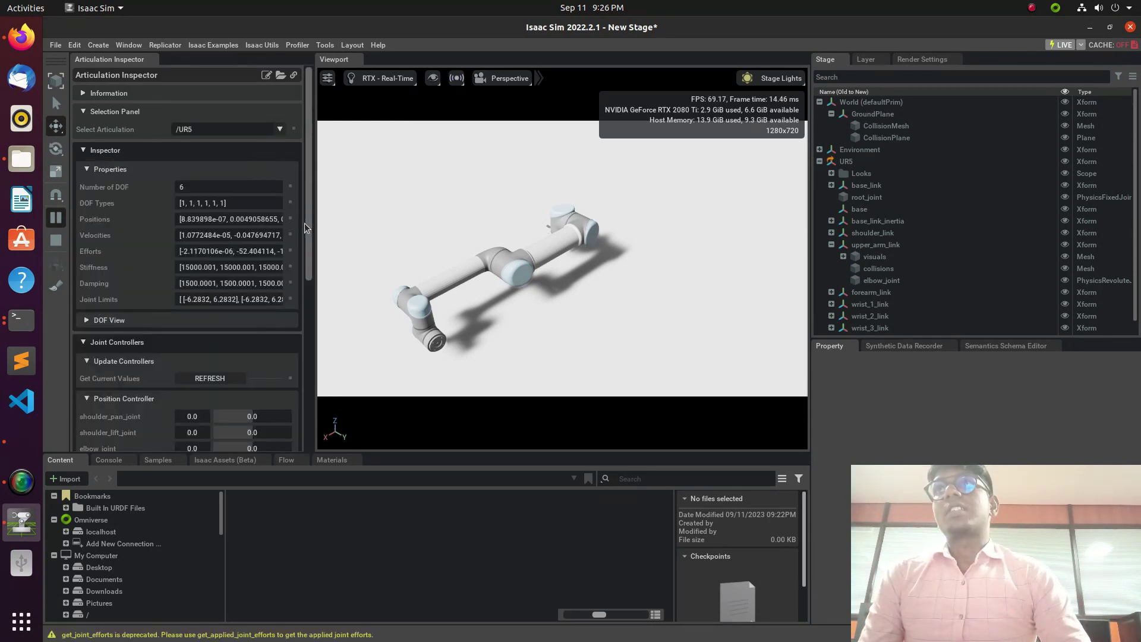
{"action": "scroll", "coordinate": [209, 387], "scroll_direction": "down", "scroll_amount": 5}
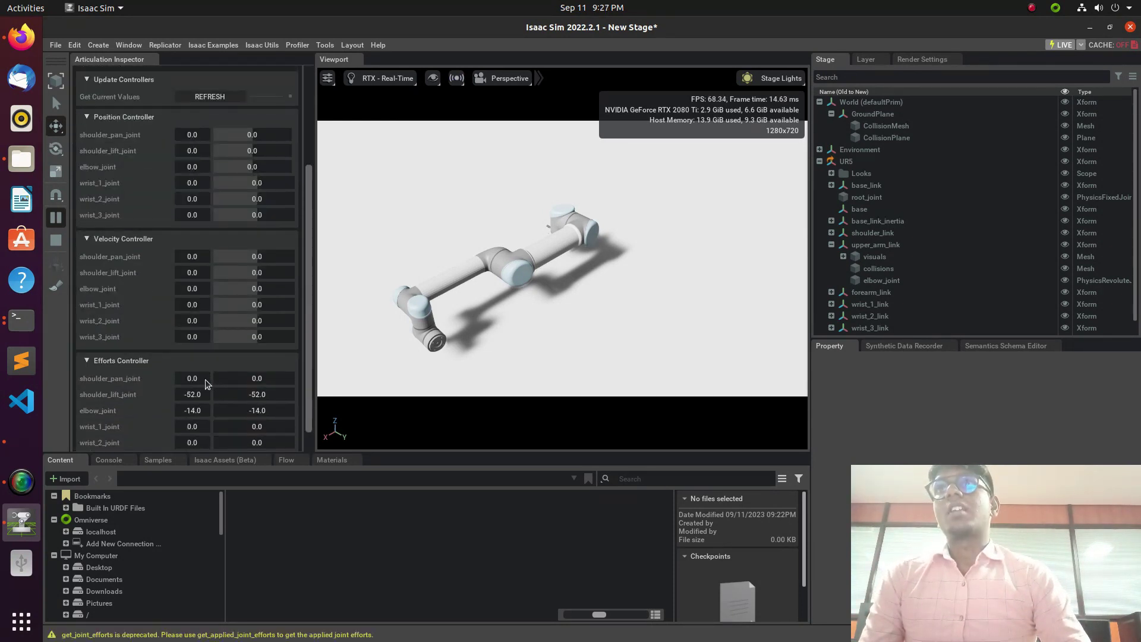
{"action": "left_click_drag", "start_coordinate": [247, 259], "coordinate": [273, 274]}
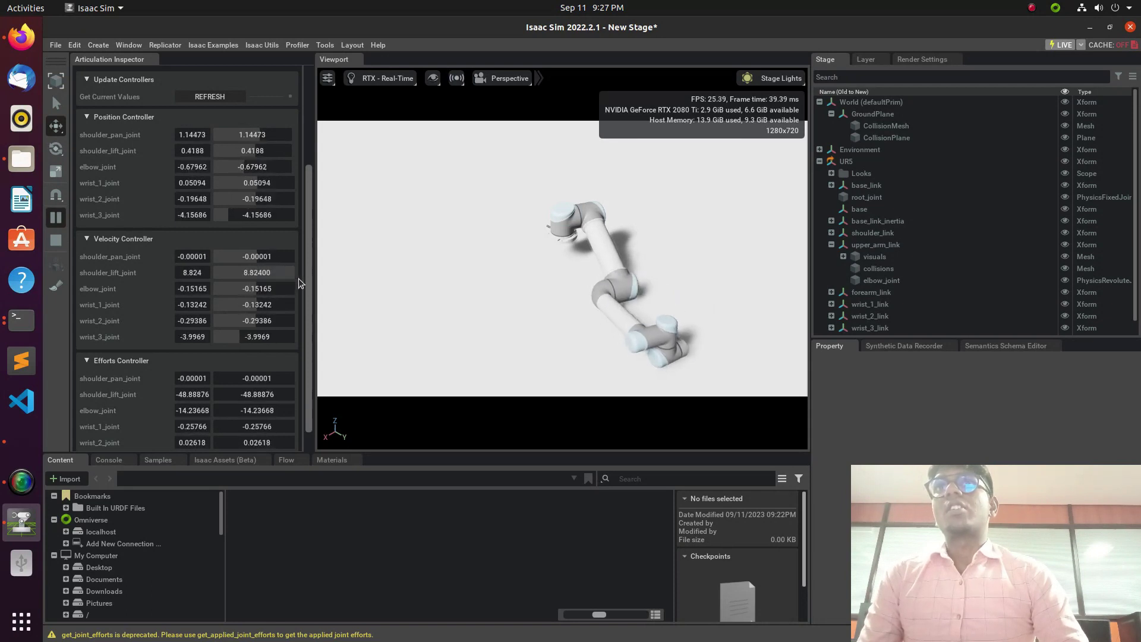
{"action": "left_click_drag", "start_coordinate": [284, 277], "coordinate": [237, 275]}
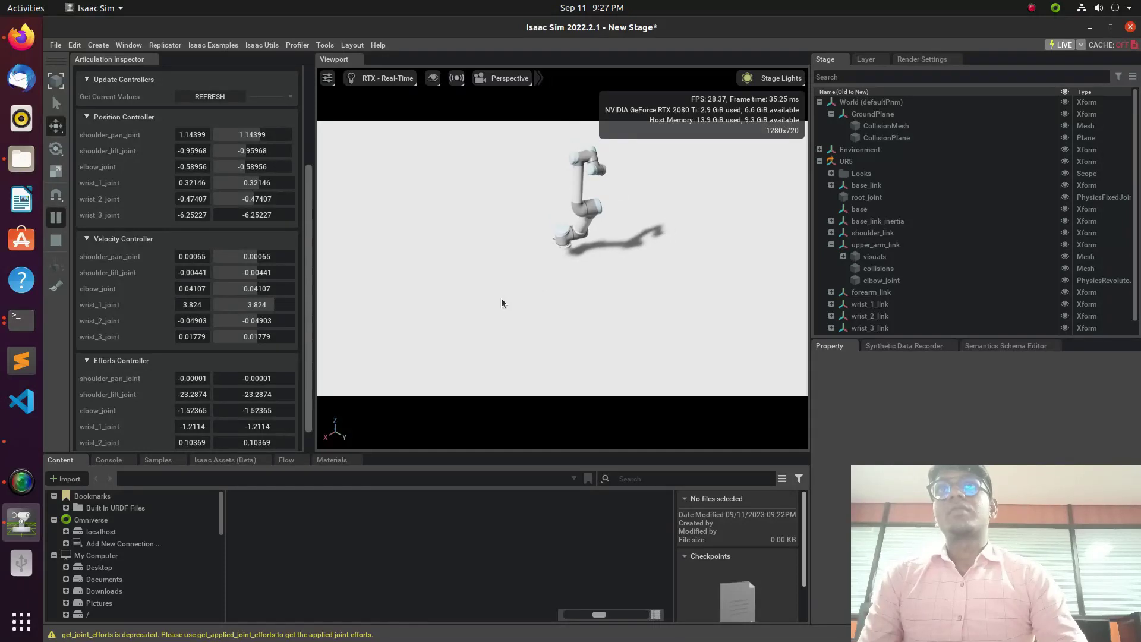
{"action": "left_click_drag", "start_coordinate": [274, 319], "coordinate": [258, 273]}
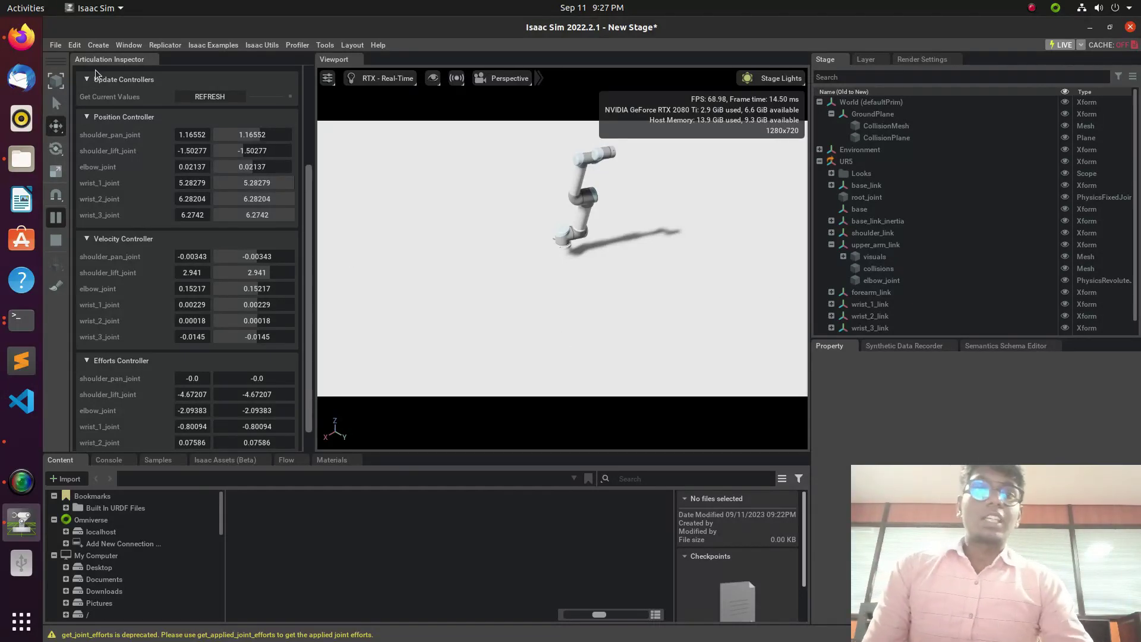
- Close the Articulation Inspector, open the Gain Tuner and select the /UR5 articulation in it
{"action": "left_click", "coordinate": [156, 59]}
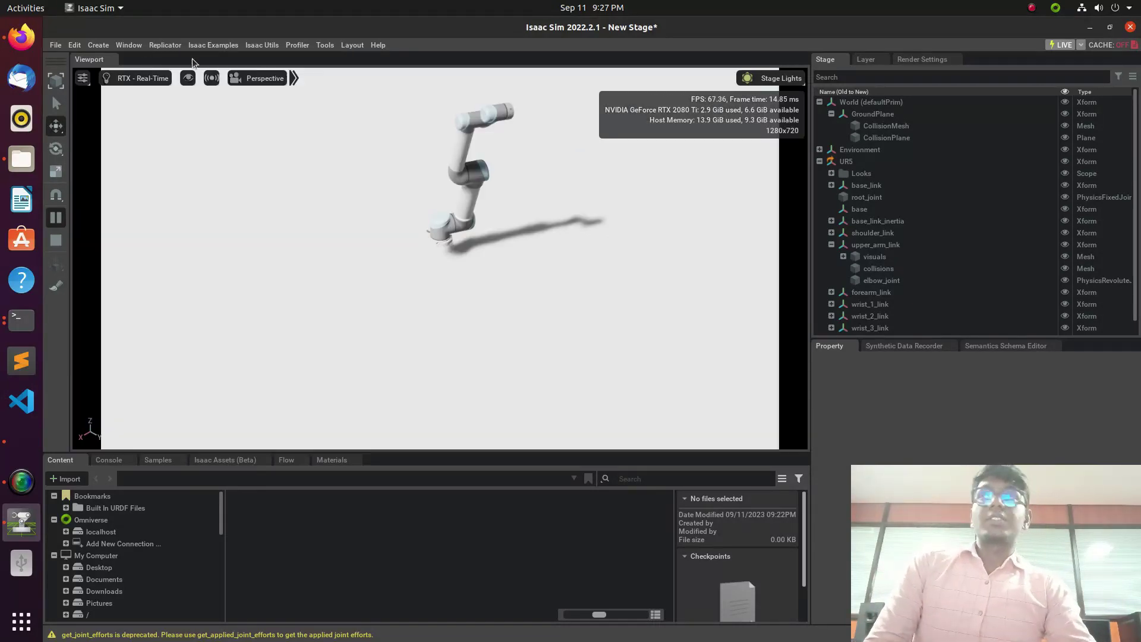
{"action": "left_click", "coordinate": [250, 47]}
{"action": "mouse_move", "coordinate": [266, 102]}
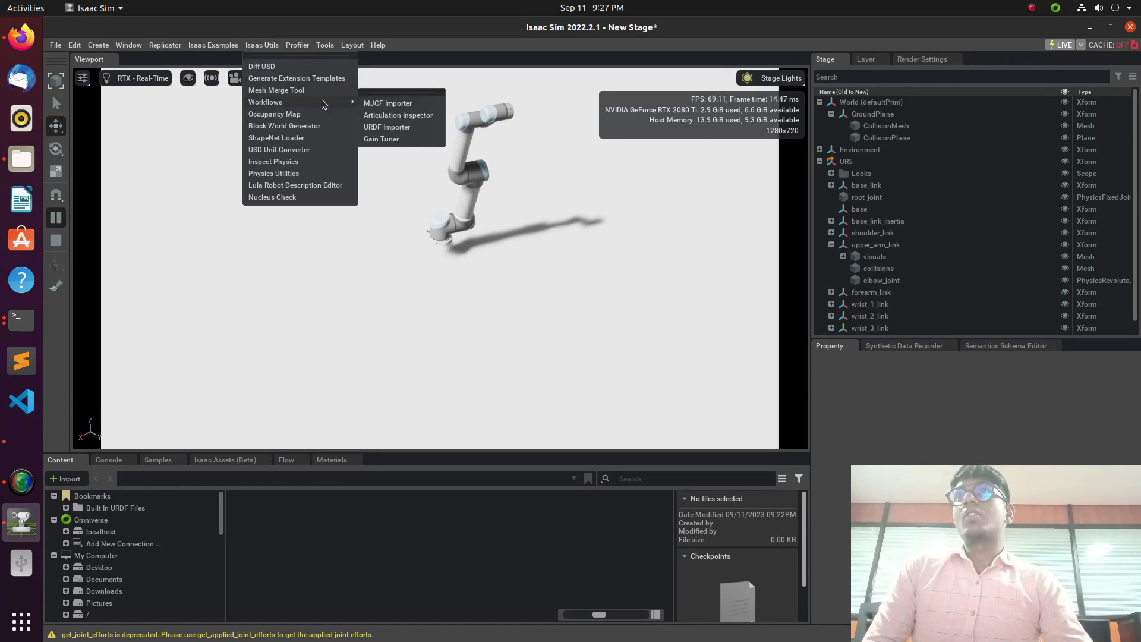
{"action": "left_click", "coordinate": [375, 140]}
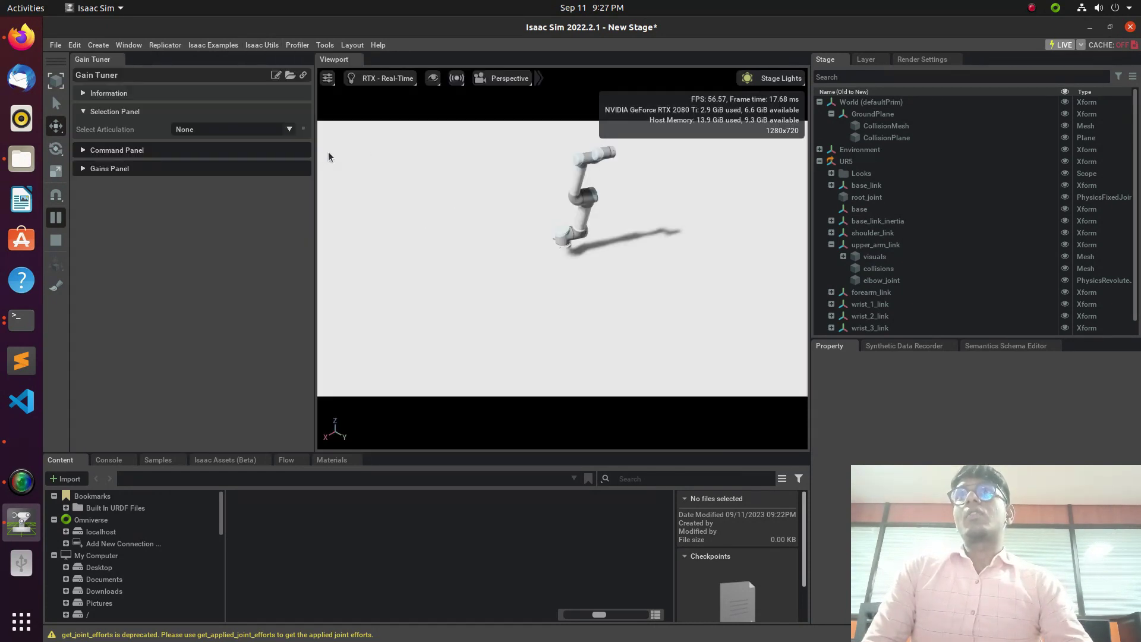
{"action": "left_click", "coordinate": [289, 130]}
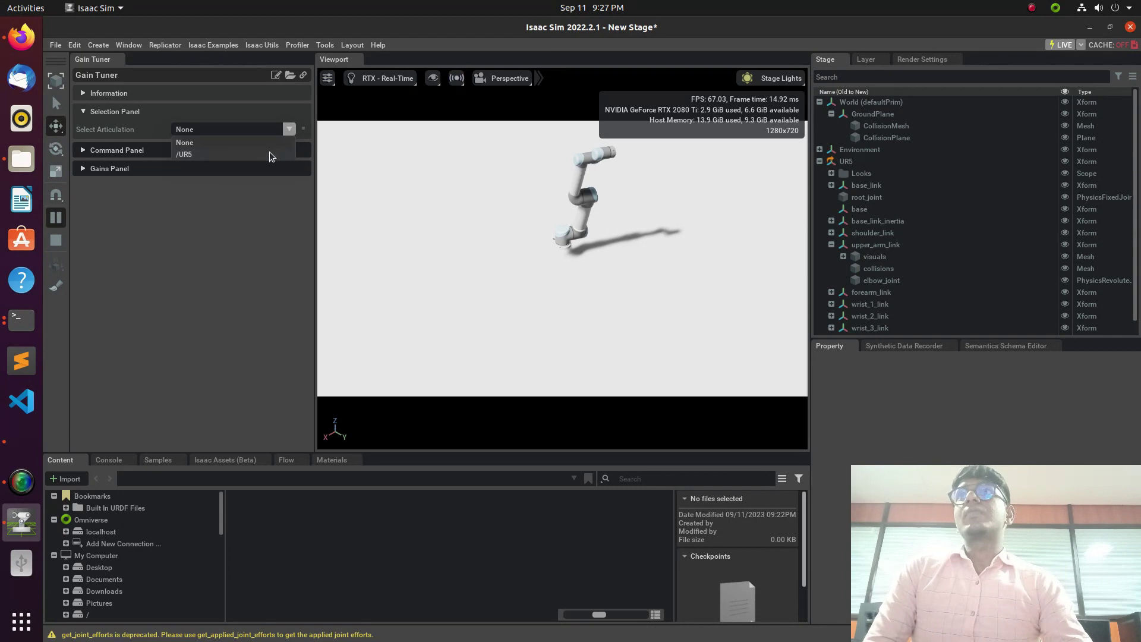
{"action": "left_click", "coordinate": [269, 153]}
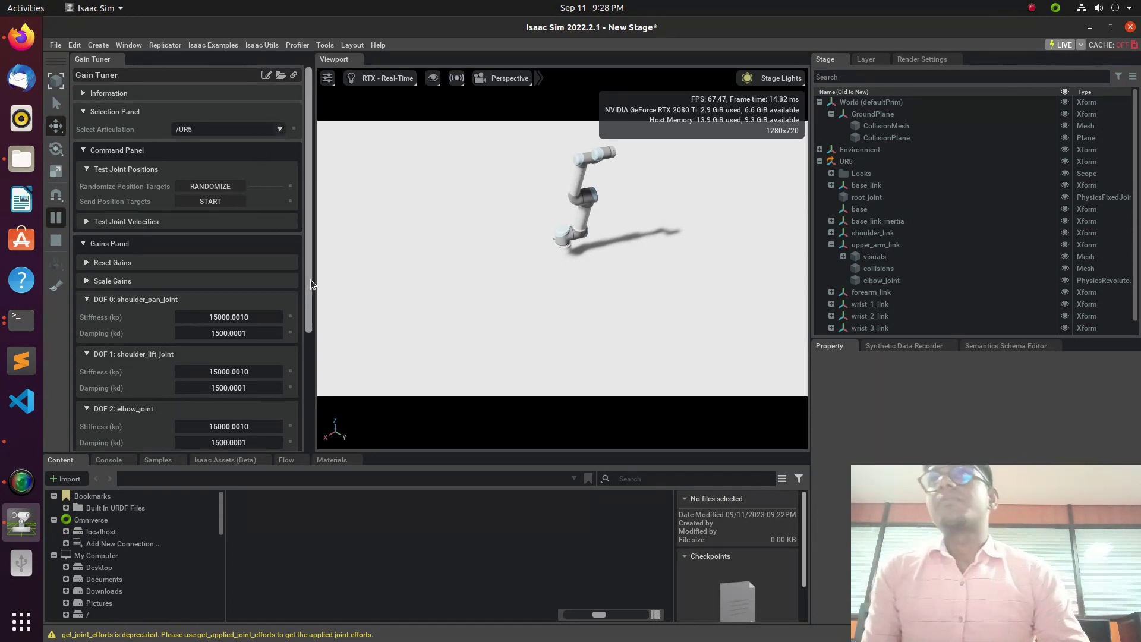
- Set the stiffness (kp) of shoulder_pan_joint to 100000
{"action": "scroll", "coordinate": [304, 313], "scroll_direction": "down", "scroll_amount": 2}
{"action": "scroll", "coordinate": [304, 312], "scroll_direction": "down", "scroll_amount": 4}
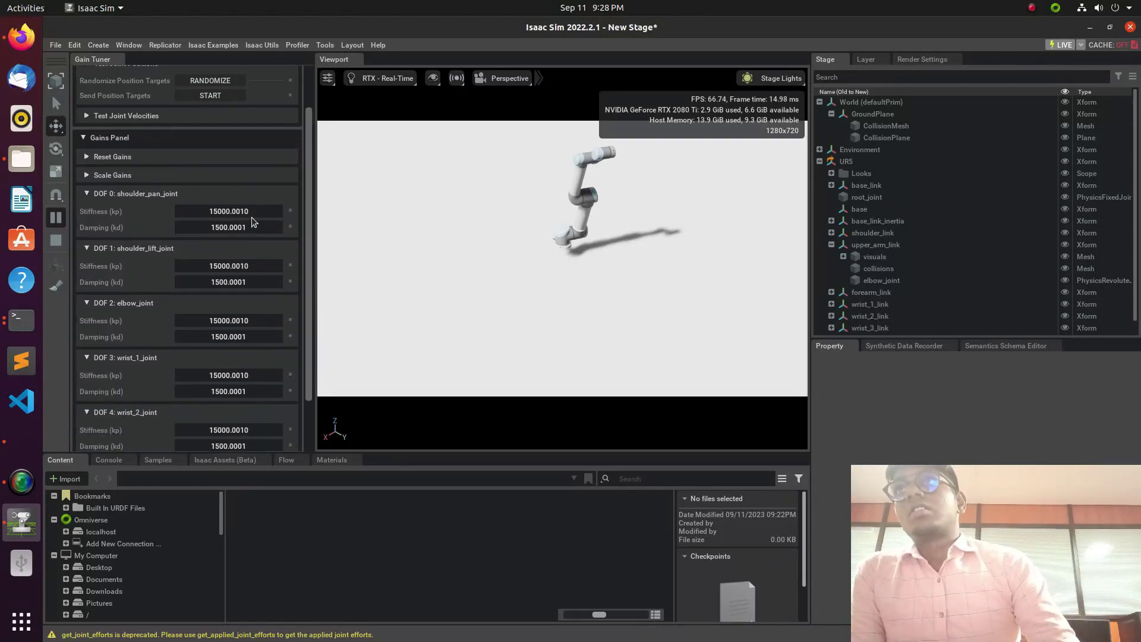
{"action": "scroll", "coordinate": [172, 215], "scroll_direction": "down", "scroll_amount": 3}
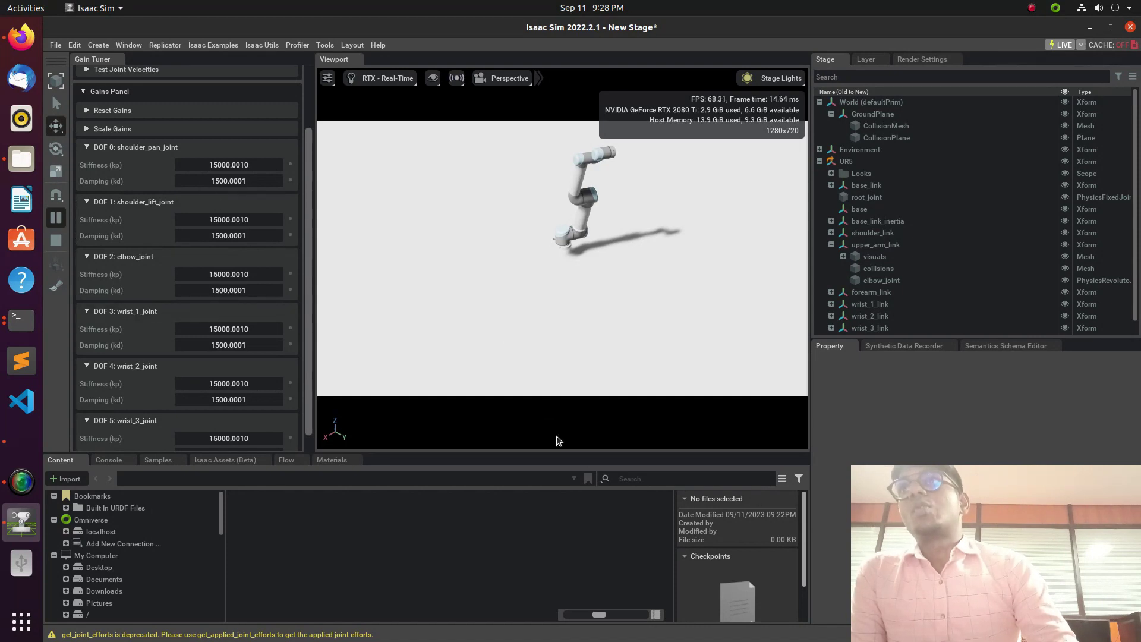
{"action": "double_click", "coordinate": [242, 169]}
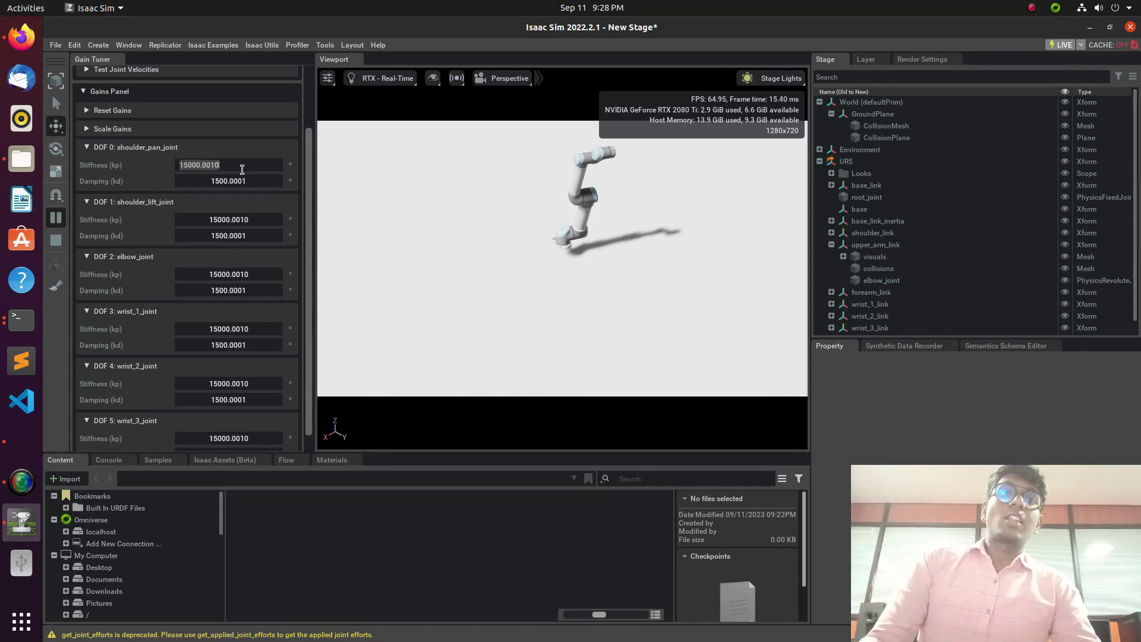
{"action": "type", "text": "100000"}
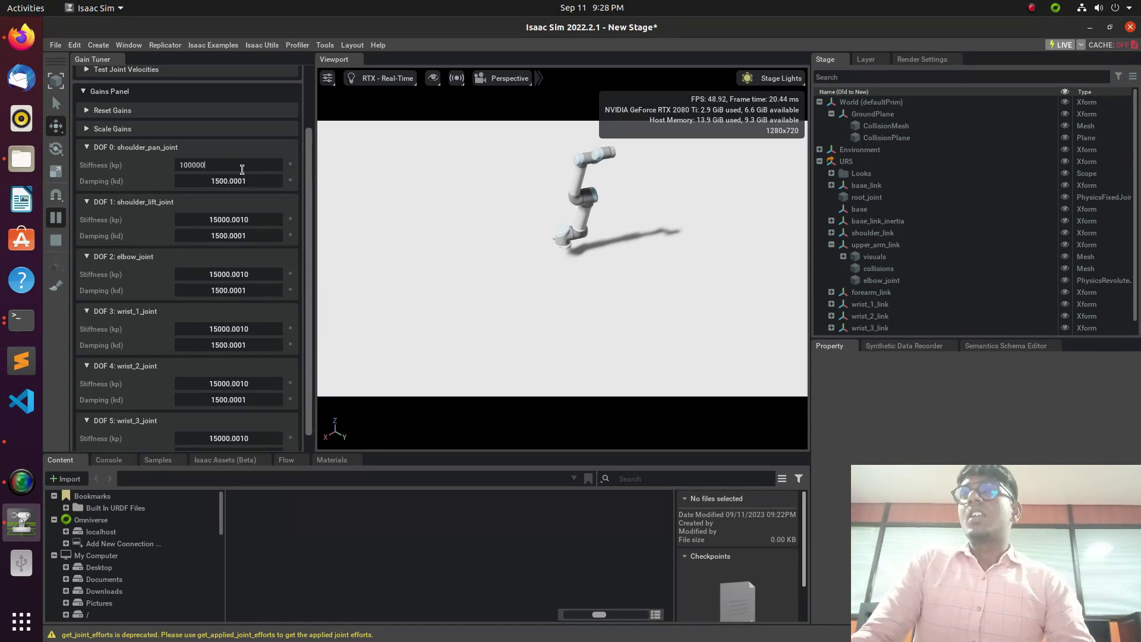
{"action": "key", "text": "Return"}
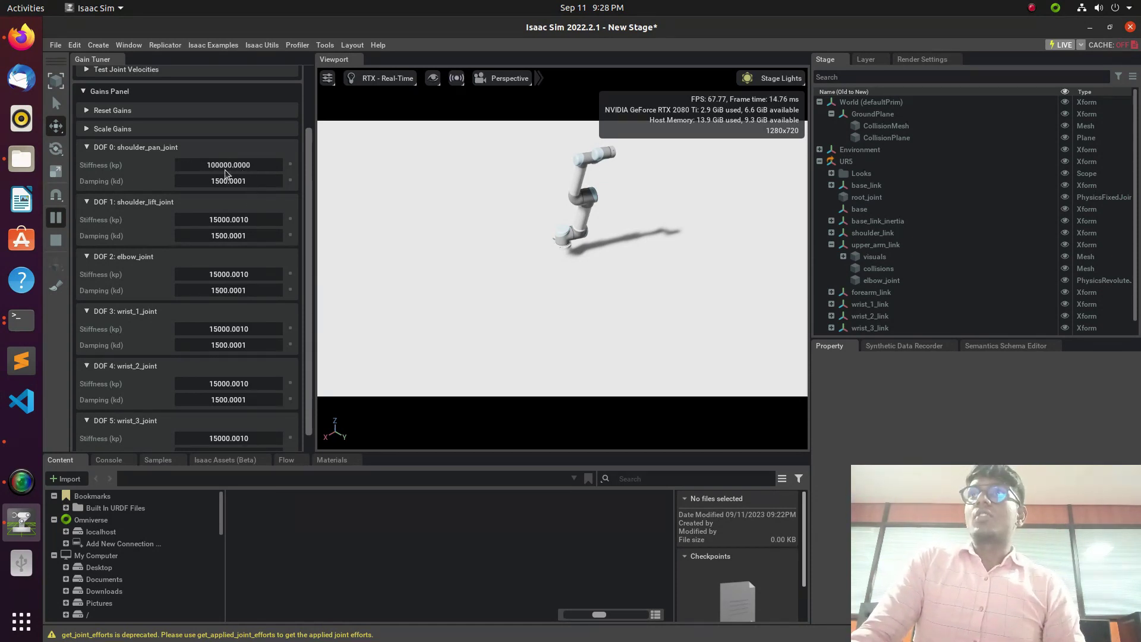
- Expand the joint velocity test and start sending velocity targets to the UR5
{"action": "scroll", "coordinate": [225, 170], "scroll_direction": "up", "scroll_amount": 5}
{"action": "left_click", "coordinate": [88, 221]}
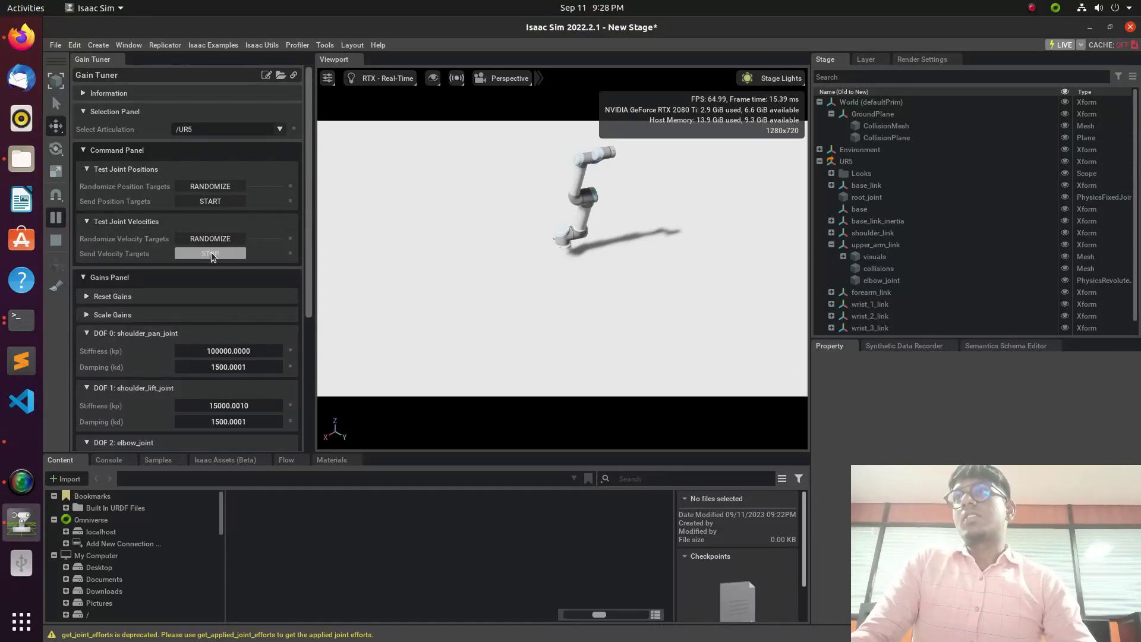
{"action": "left_click", "coordinate": [209, 253]}
- Set the stiffness (kp) of elbow_joint to 1000 and of shoulder_lift_joint to 10000
{"action": "scroll", "coordinate": [195, 379], "scroll_direction": "down", "scroll_amount": 2}
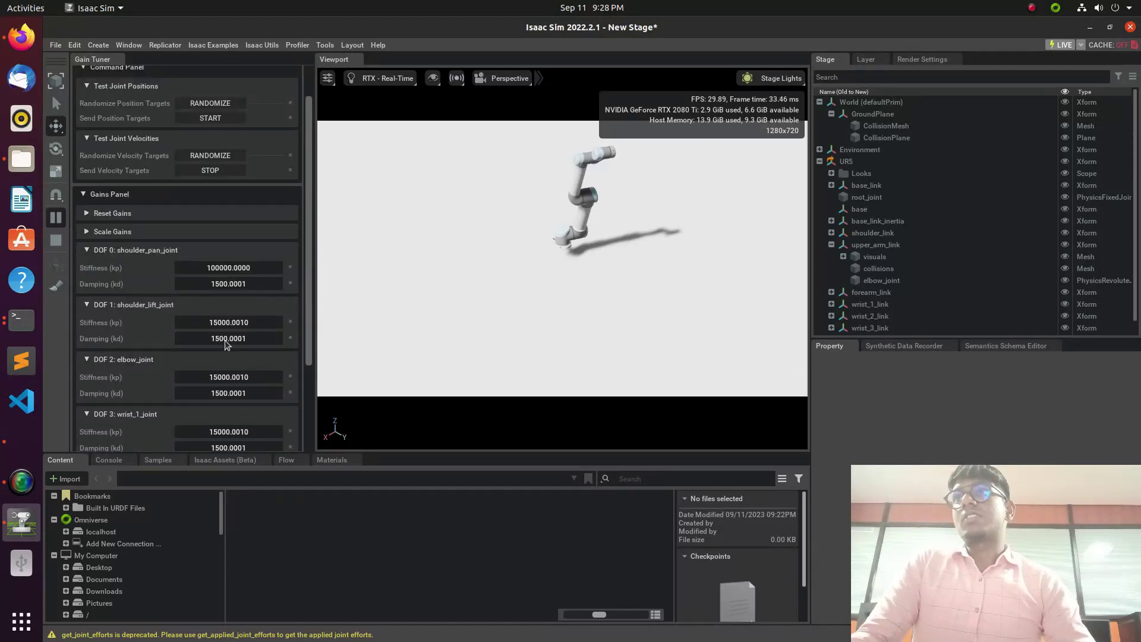
{"action": "double_click", "coordinate": [215, 376]}
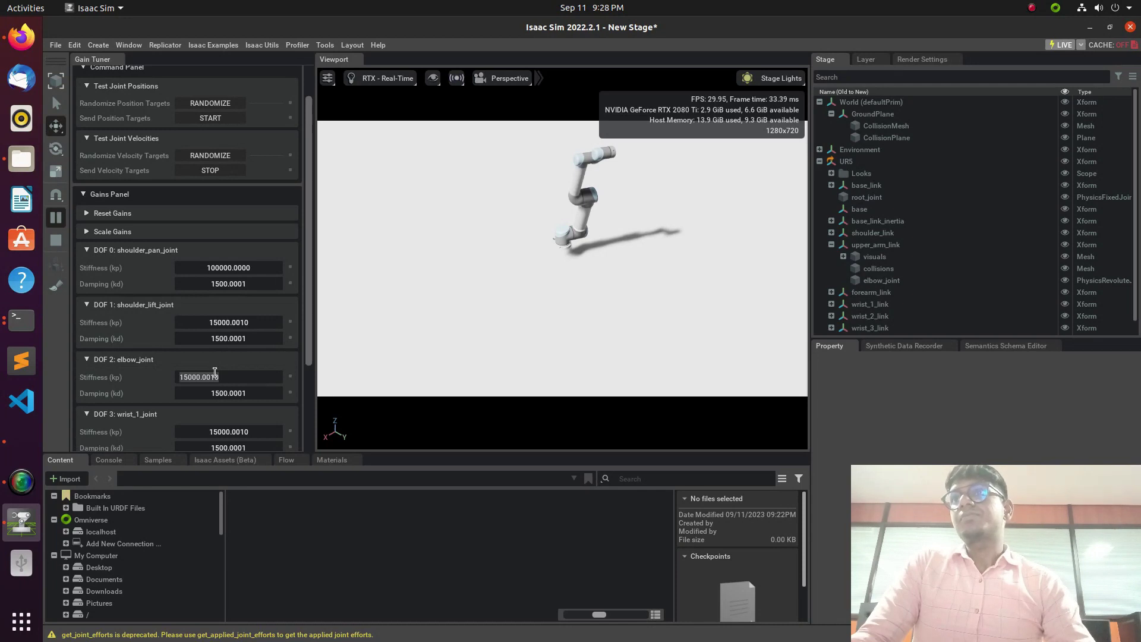
{"action": "type", "text": "1000"}
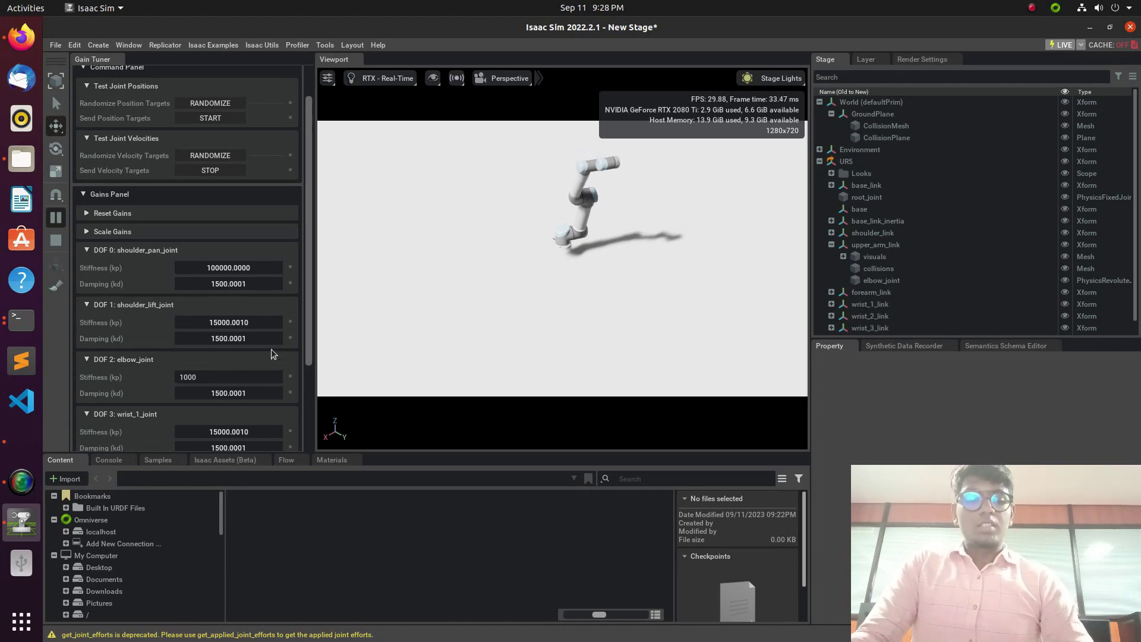
{"action": "double_click", "coordinate": [240, 321]}
{"action": "type", "text": "10"}
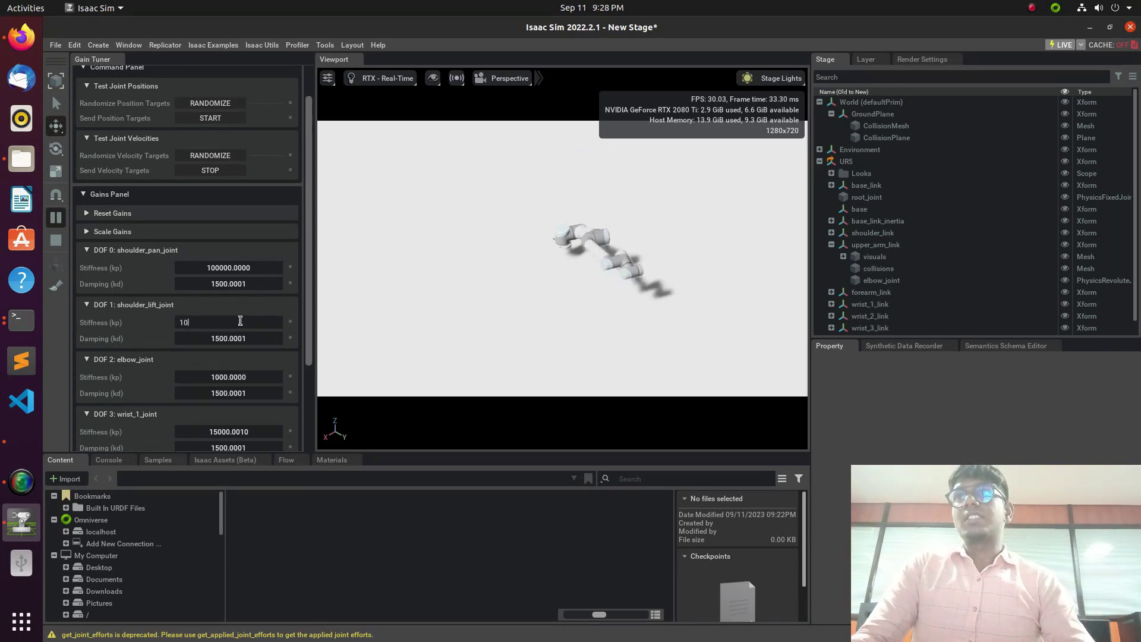
{"action": "type", "text": "0"}
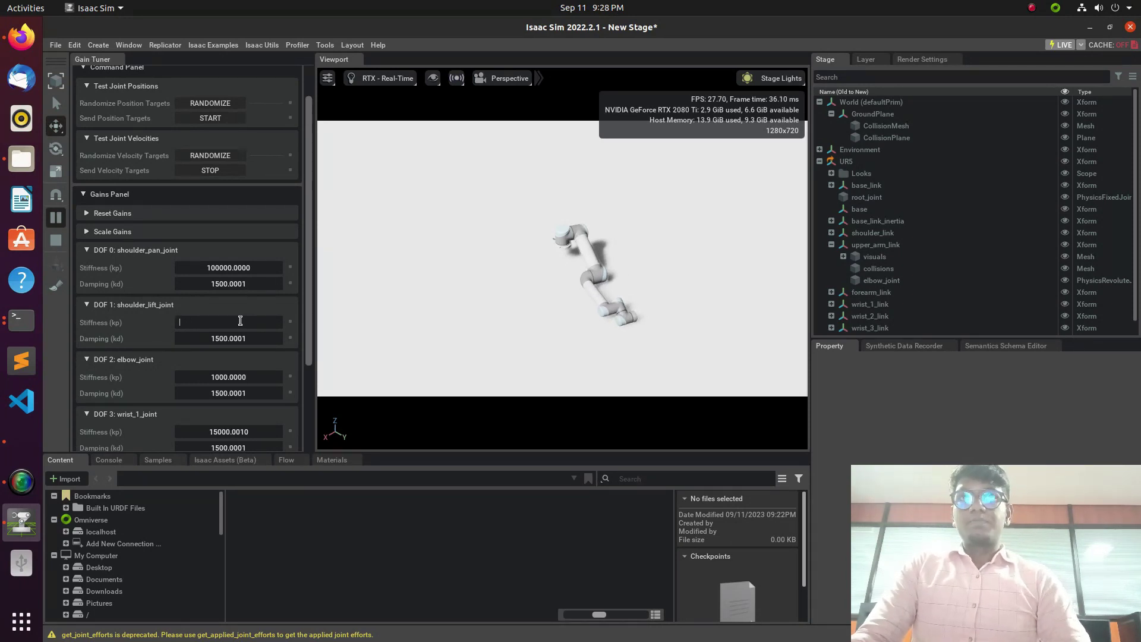
{"action": "type", "text": "00"}
{"action": "key", "text": "Return"}
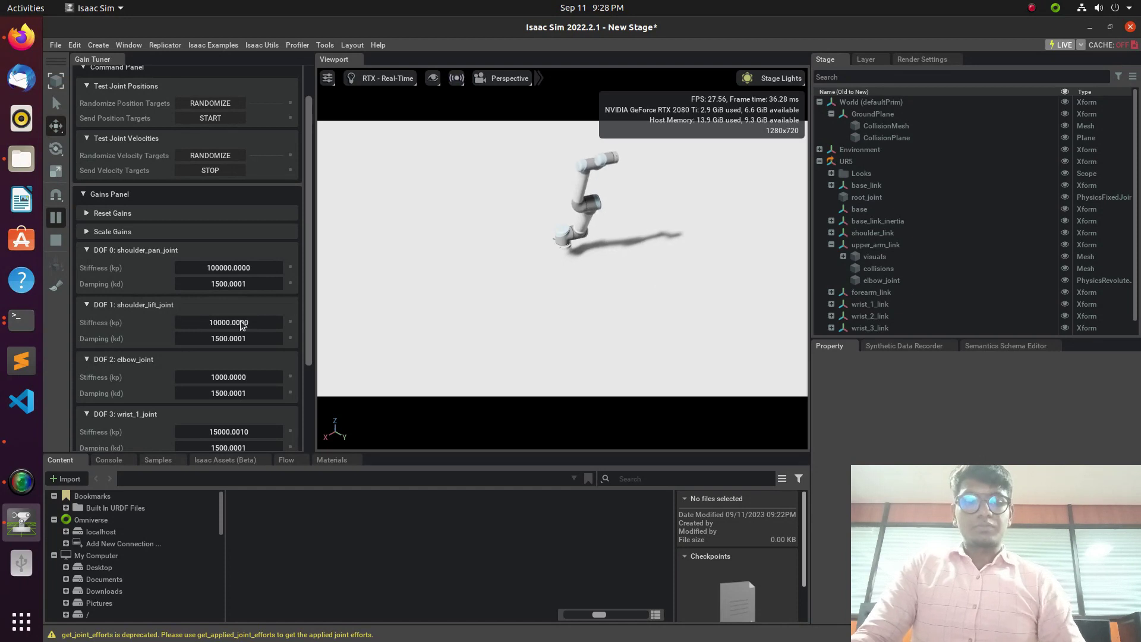
- Randomize the velocity targets, and start sending randomized position targets to the UR5 as well
{"action": "left_click", "coordinate": [225, 155]}
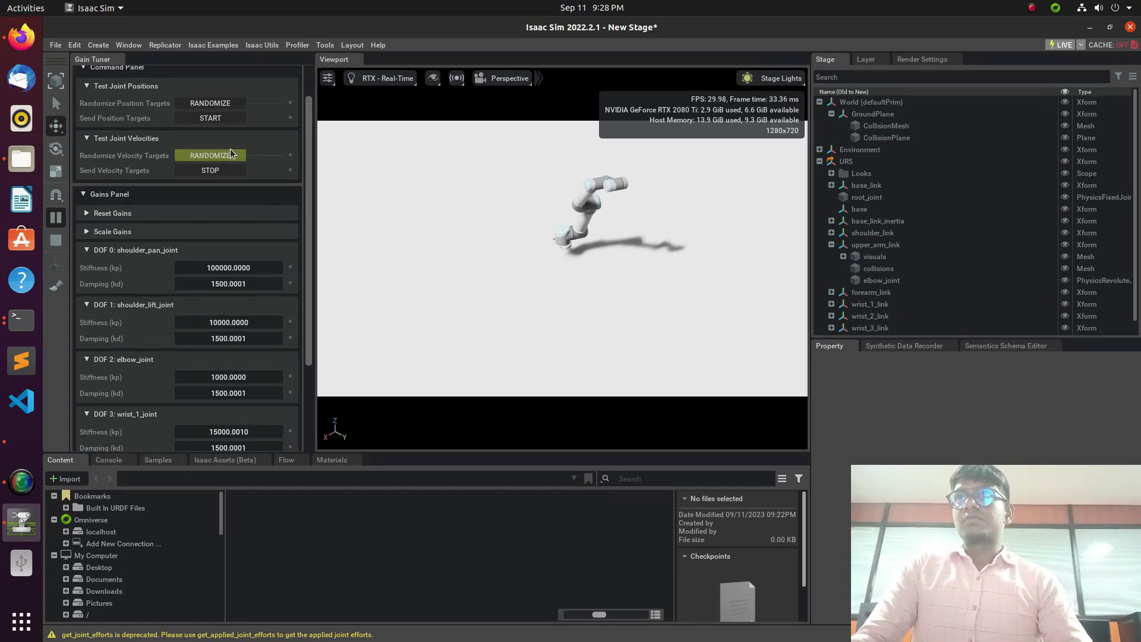
{"action": "left_click", "coordinate": [211, 118]}
{"action": "left_click", "coordinate": [215, 102]}
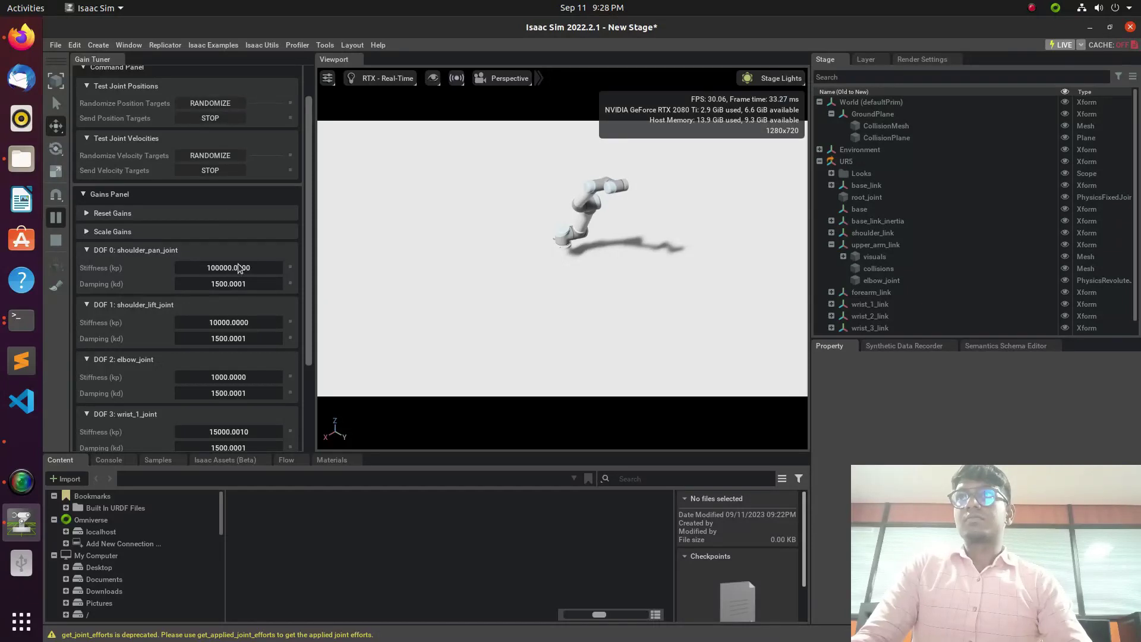
- Set the damping (kd) of shoulder_pan_joint to 100000 and of shoulder_lift_joint to 1000, and randomize the velocity targets again
{"action": "double_click", "coordinate": [244, 284]}
{"action": "type", "text": "1"}
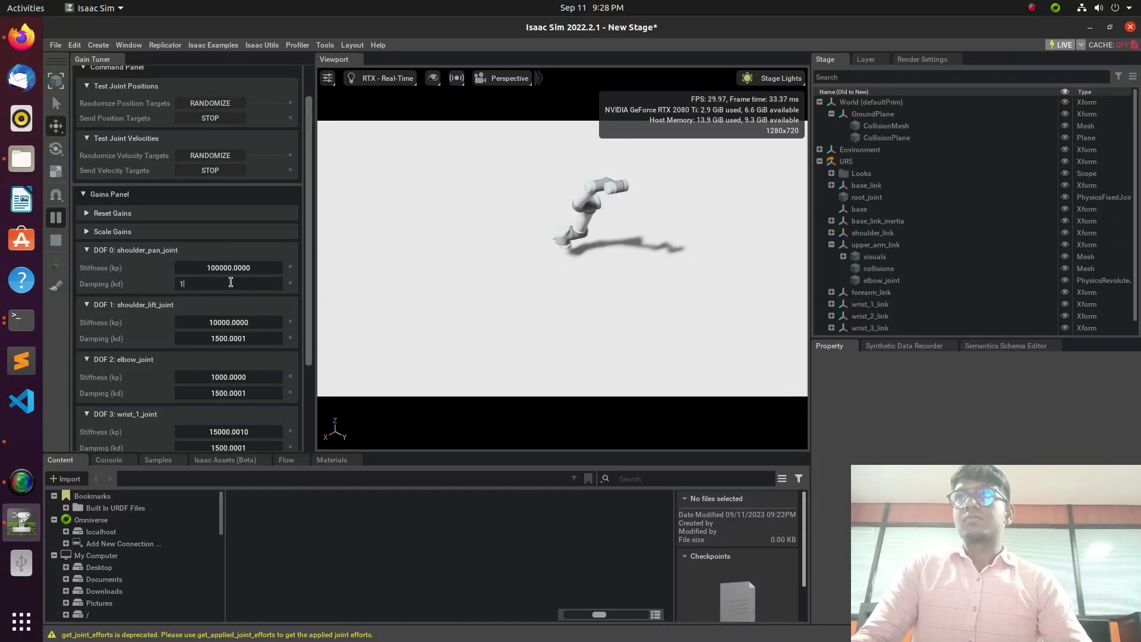
{"action": "type", "text": "00000"}
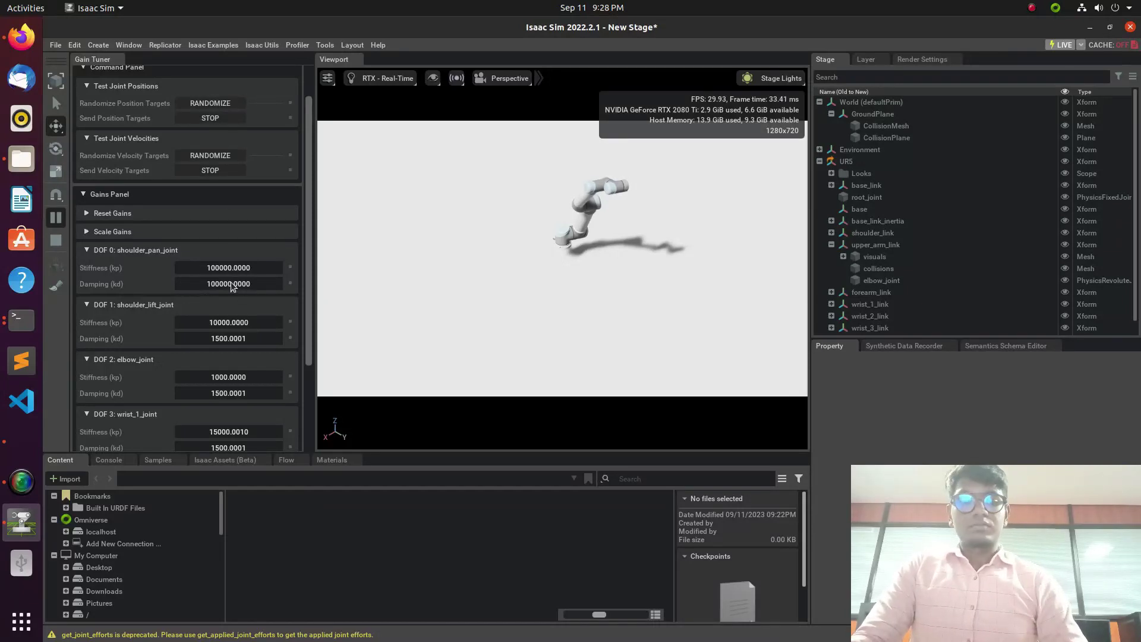
{"action": "double_click", "coordinate": [221, 339]}
{"action": "type", "text": "1000"}
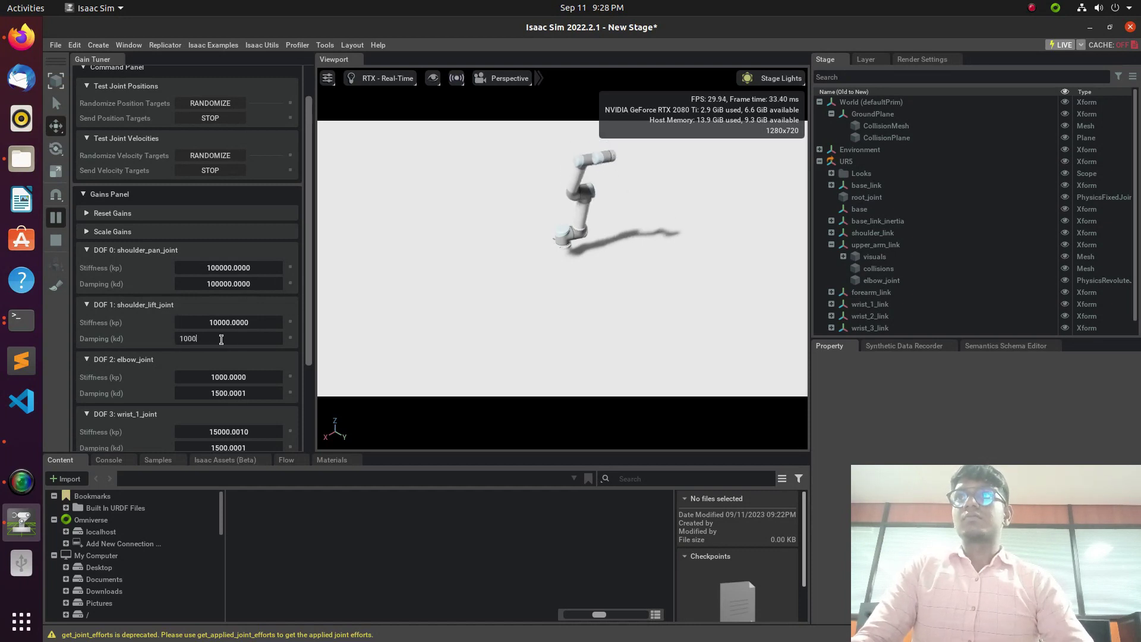
{"action": "key", "text": "Return"}
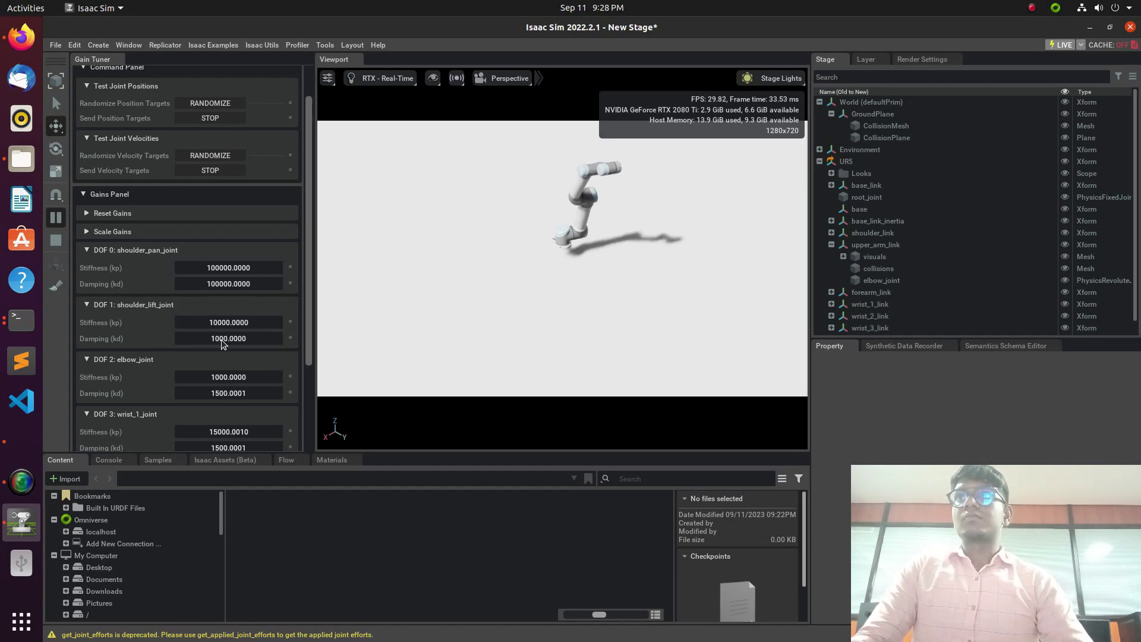
{"action": "left_click", "coordinate": [214, 155]}
- Set both the damping (kd) and the stiffness (kp) of elbow_joint to 100000
{"action": "scroll", "coordinate": [241, 402], "scroll_direction": "down", "scroll_amount": 3}
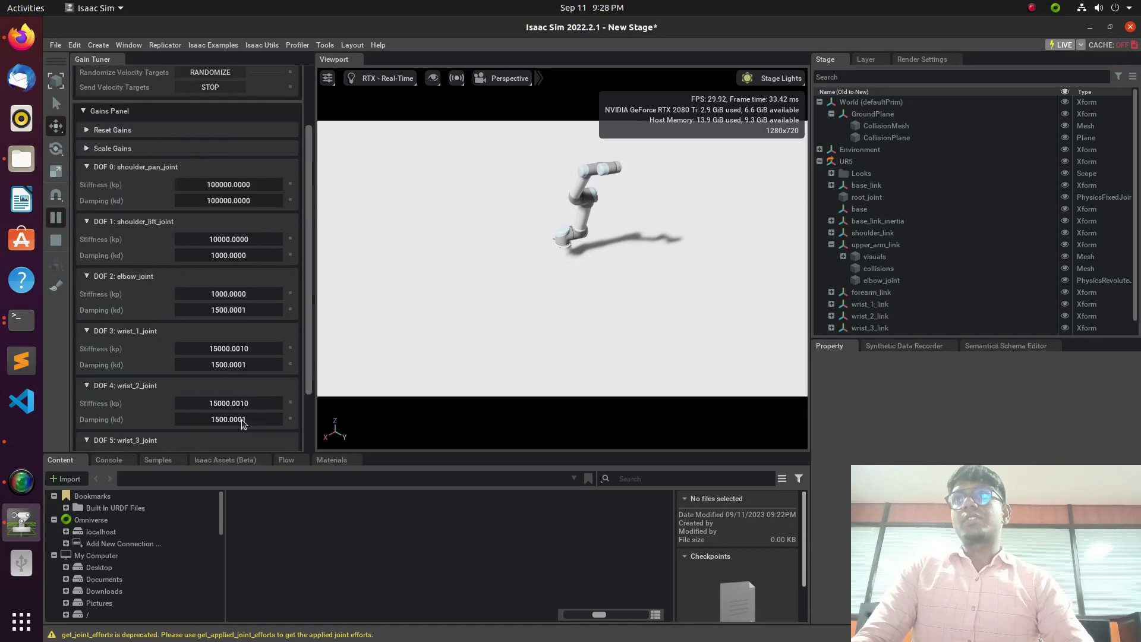
{"action": "double_click", "coordinate": [240, 308]}
{"action": "type", "text": "100000"}
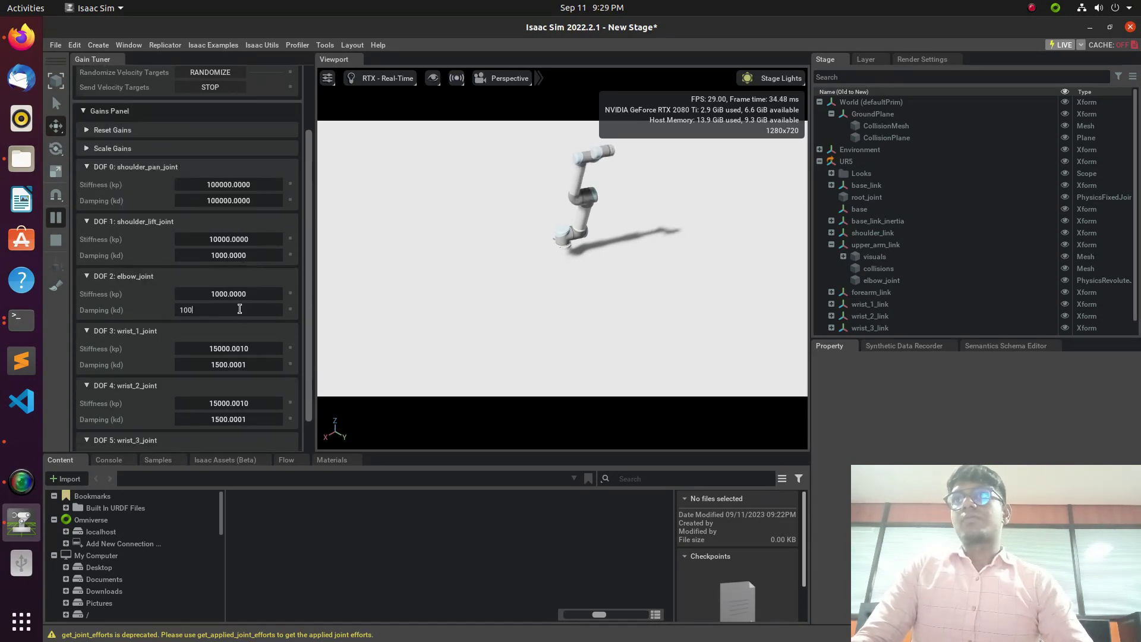
{"action": "key", "text": "Return"}
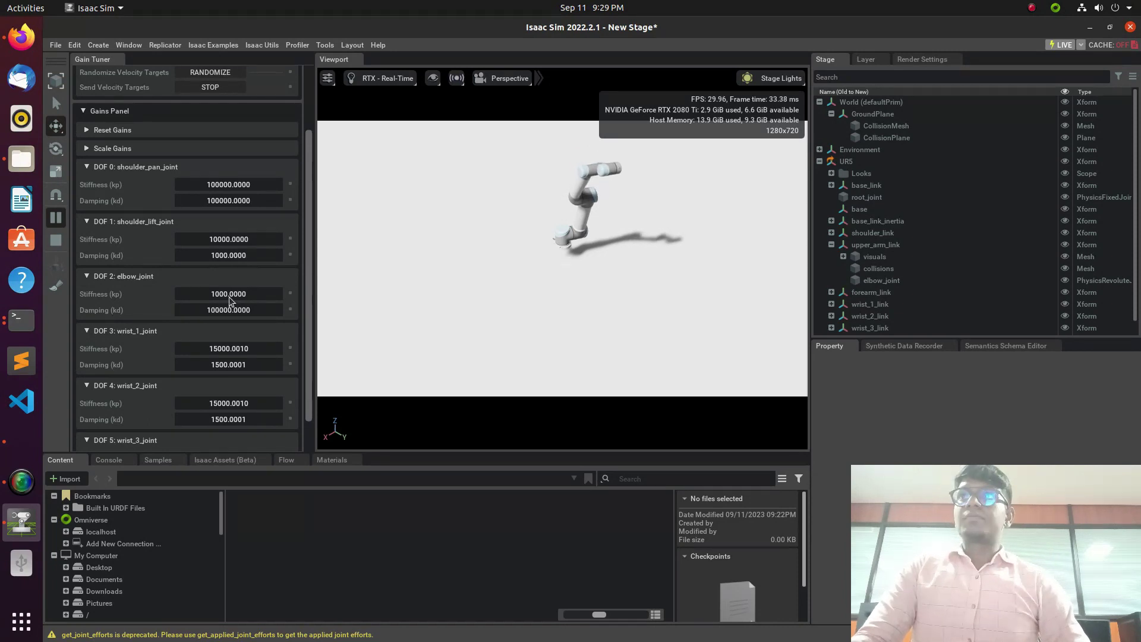
{"action": "double_click", "coordinate": [230, 295]}
{"action": "type", "text": "100000"}
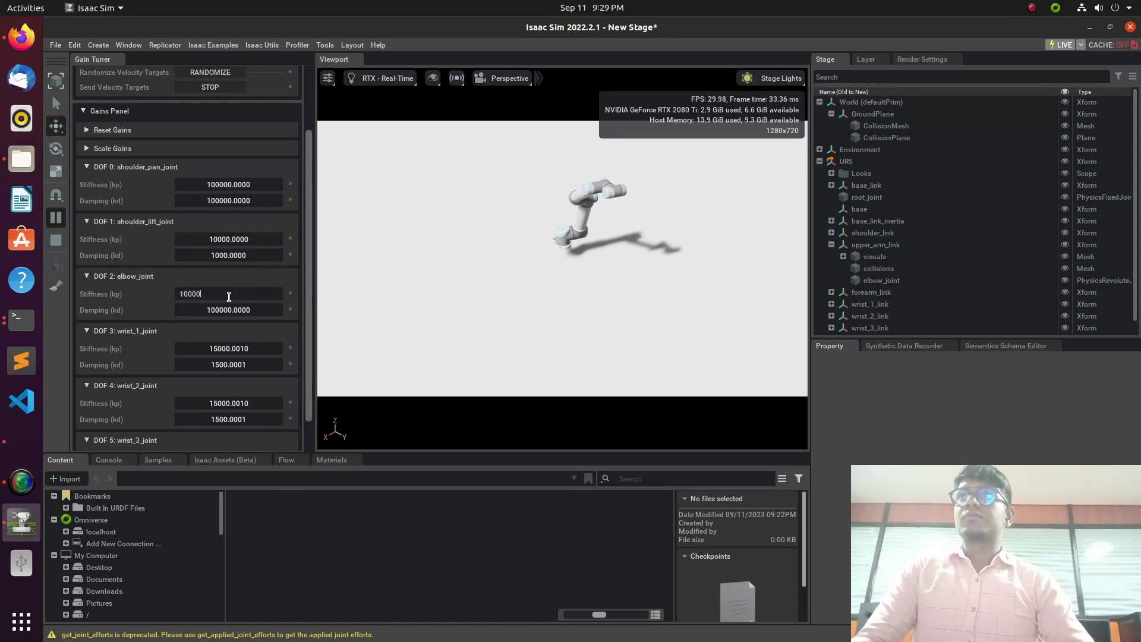
- Set the damping (kd) of shoulder_lift_joint to 1000000, and close the Gain Tuner
{"action": "double_click", "coordinate": [228, 256]}
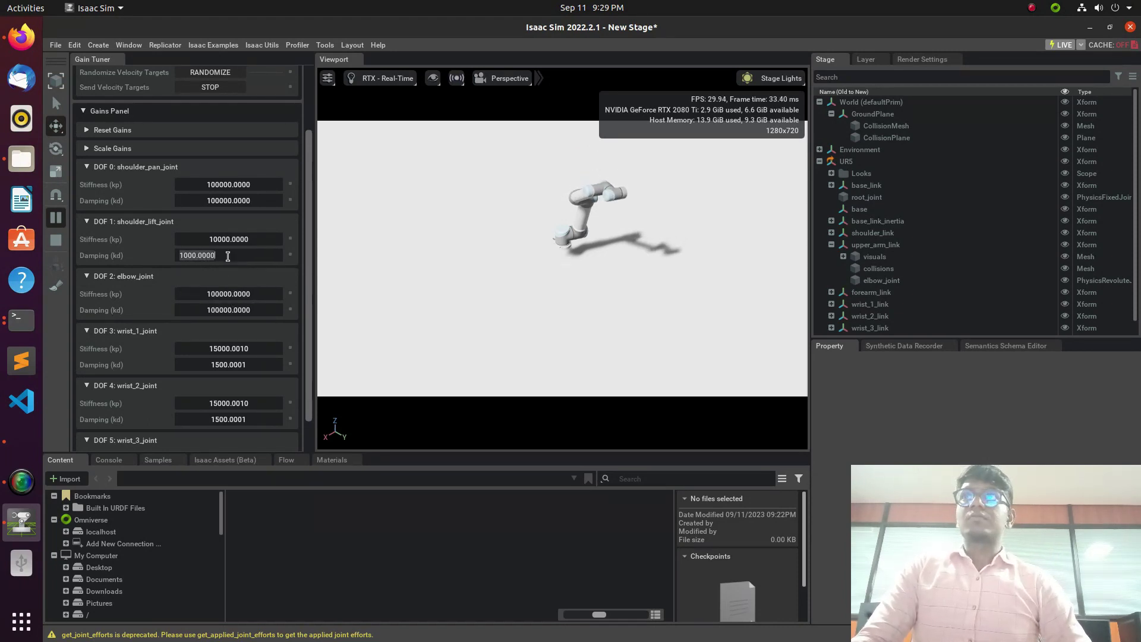
{"action": "type", "text": "1000000"}
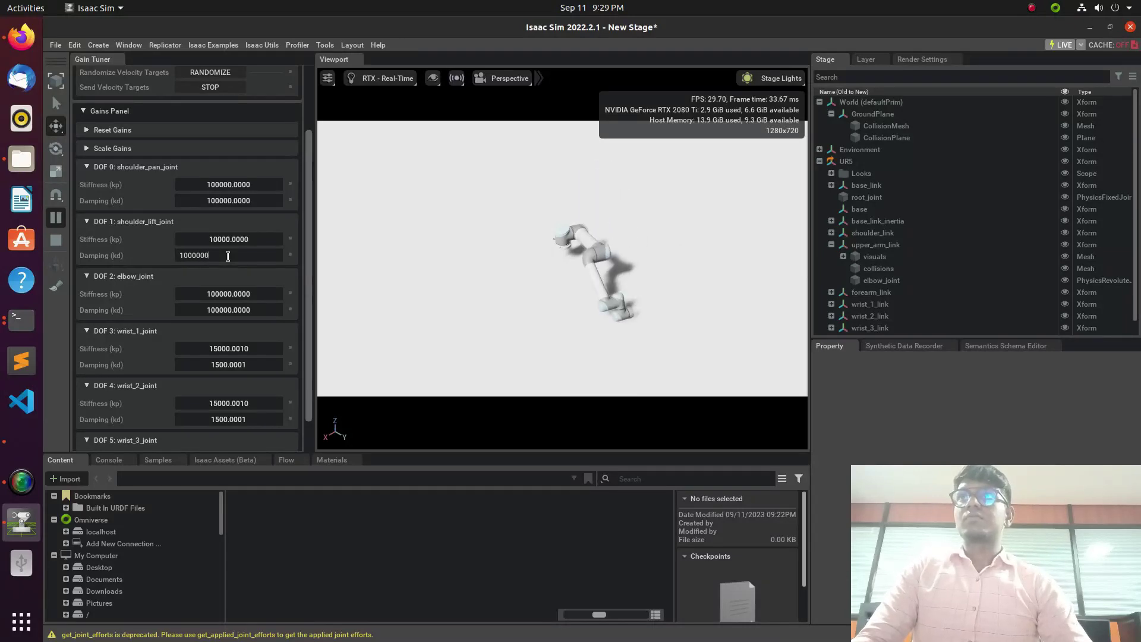
{"action": "key", "text": "Return"}
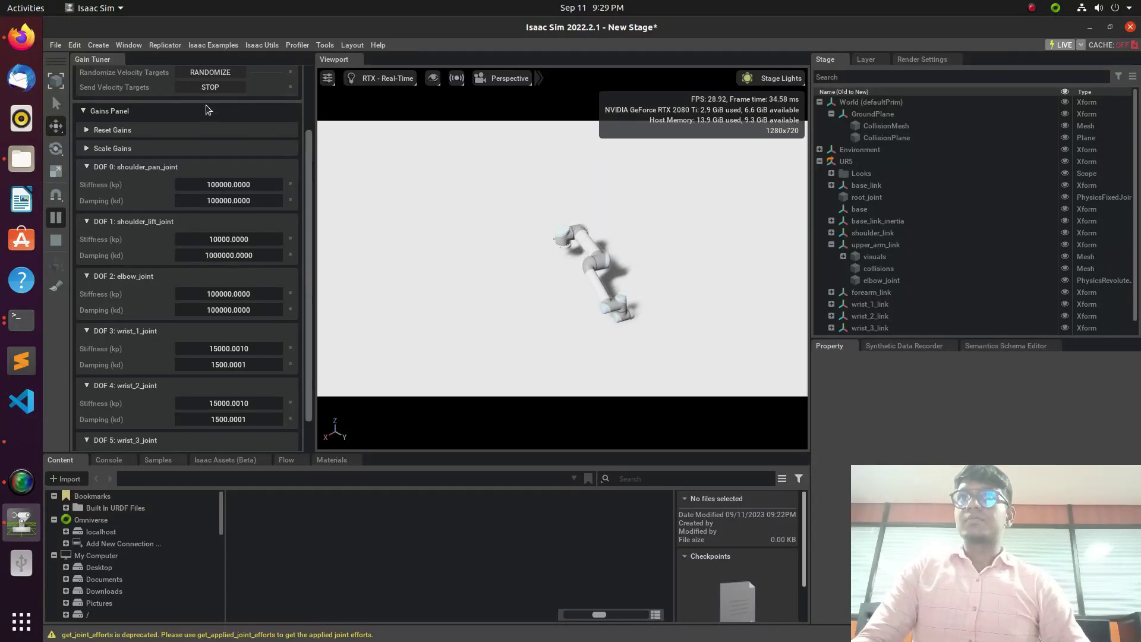
{"action": "scroll", "coordinate": [208, 119], "scroll_direction": "up", "scroll_amount": 3}
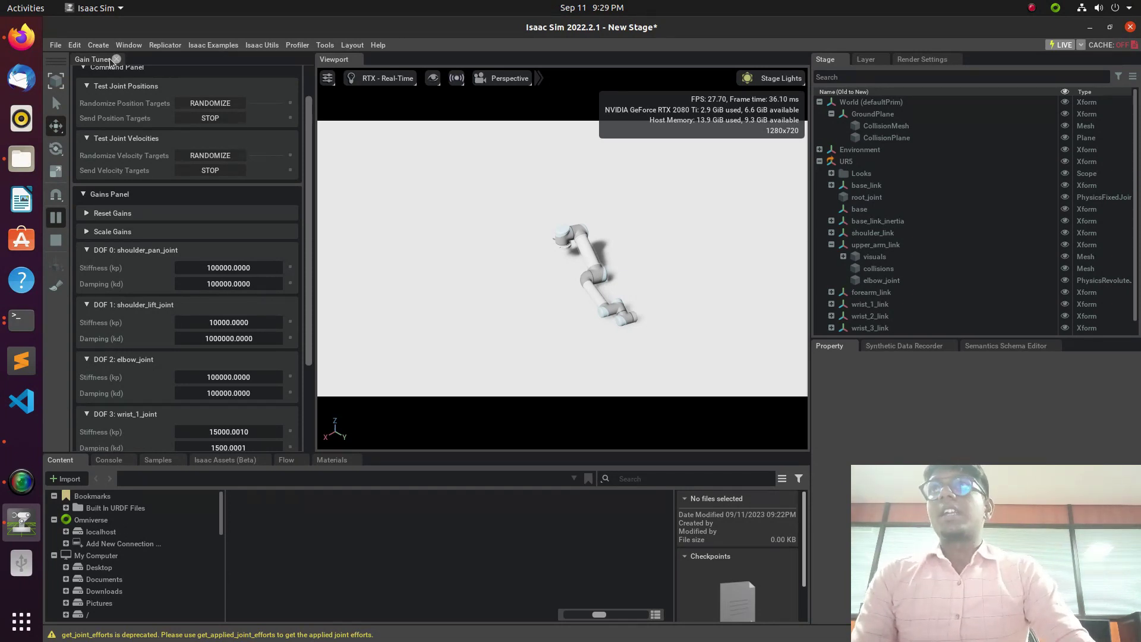
{"action": "left_click", "coordinate": [111, 59]}
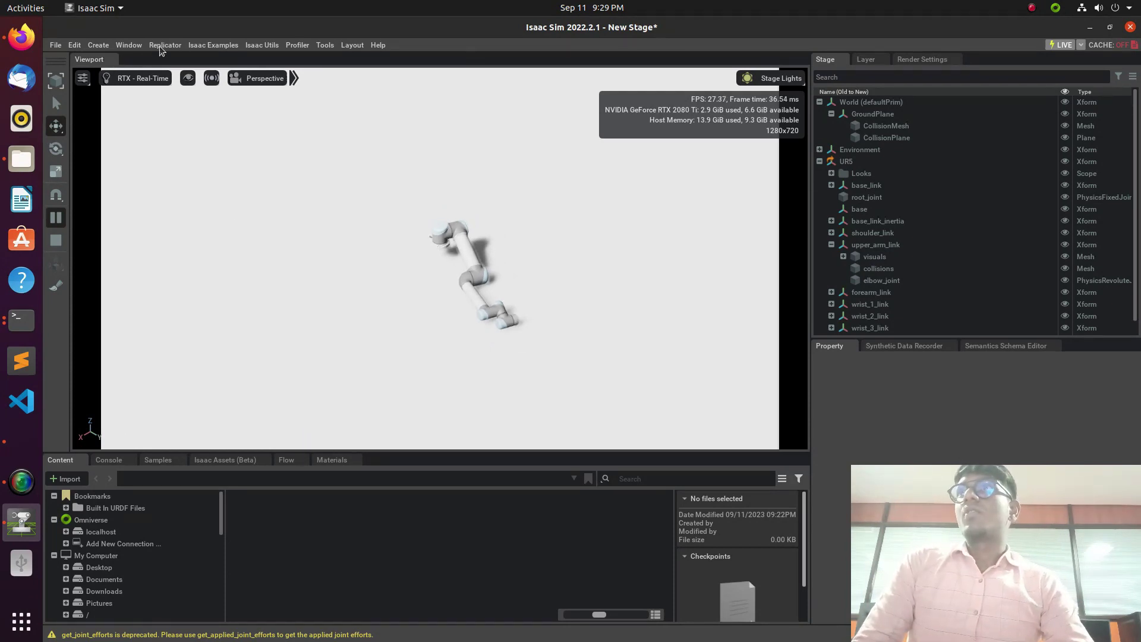
- Open the Action Graph editor from the visual scripting tools and create a new action graph under World
{"action": "left_click", "coordinate": [215, 43]}
{"action": "mouse_move", "coordinate": [129, 45]}
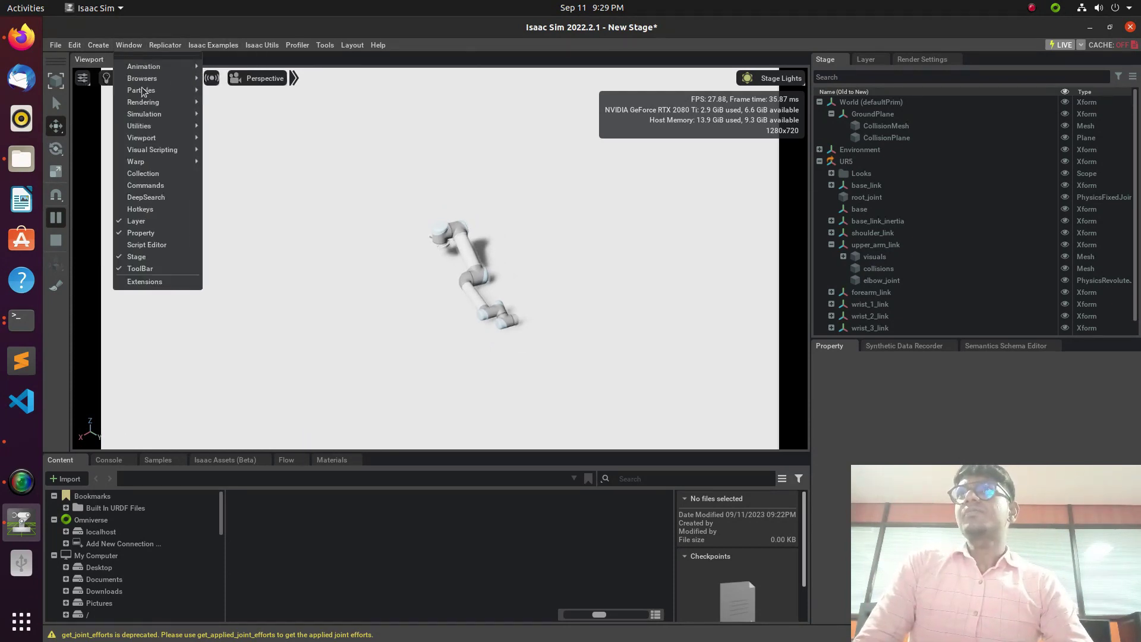
{"action": "mouse_move", "coordinate": [177, 153]}
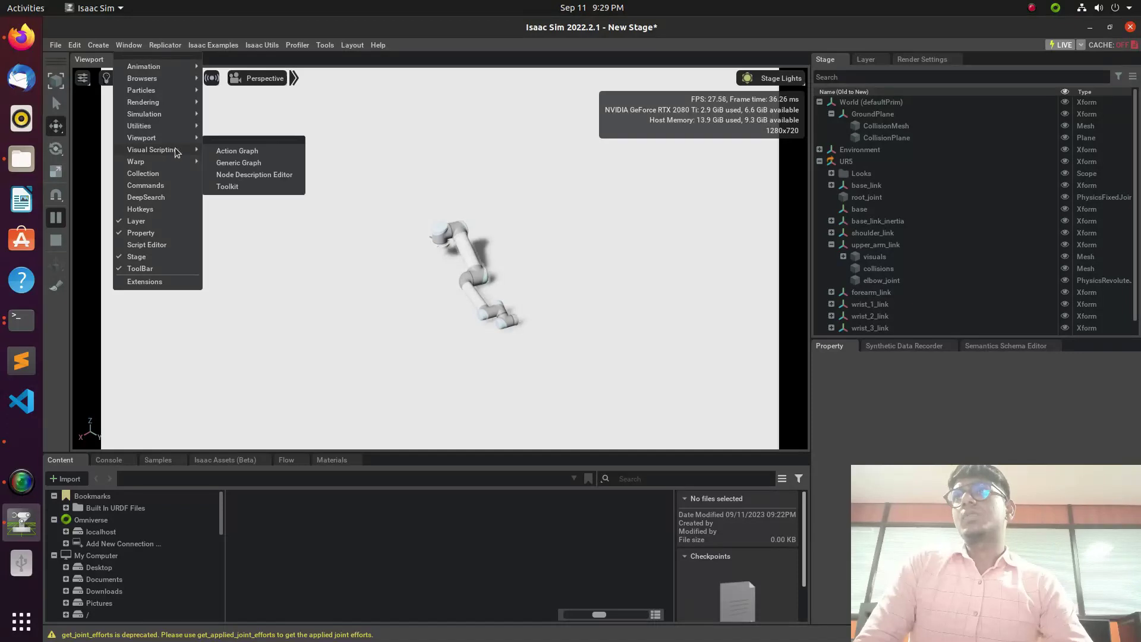
{"action": "left_click", "coordinate": [222, 152]}
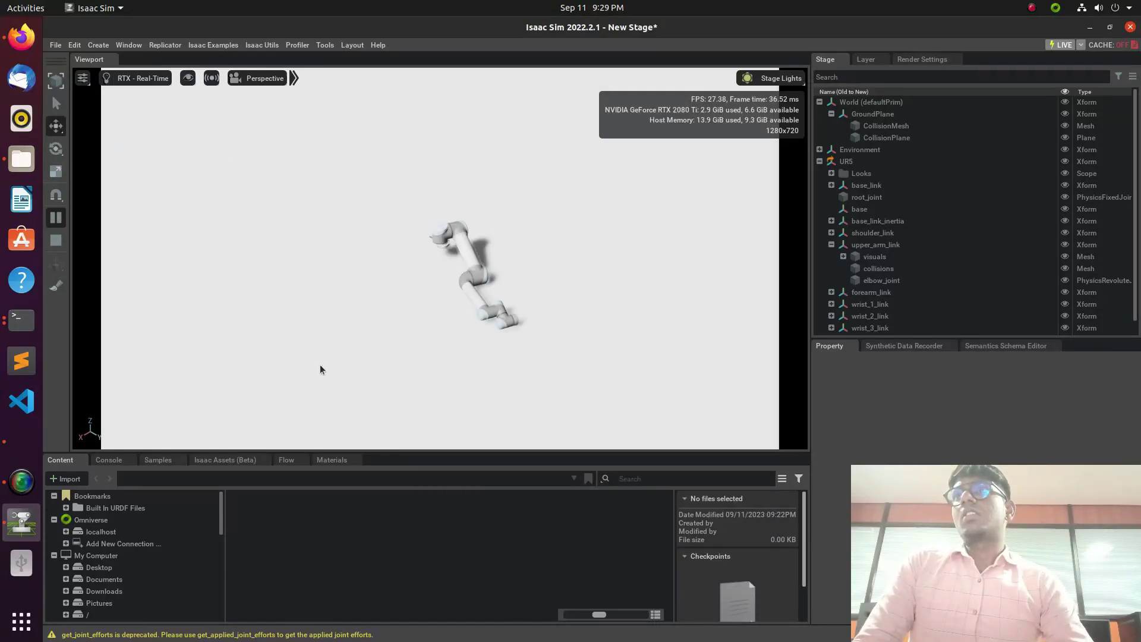
{"action": "left_click", "coordinate": [553, 582]}
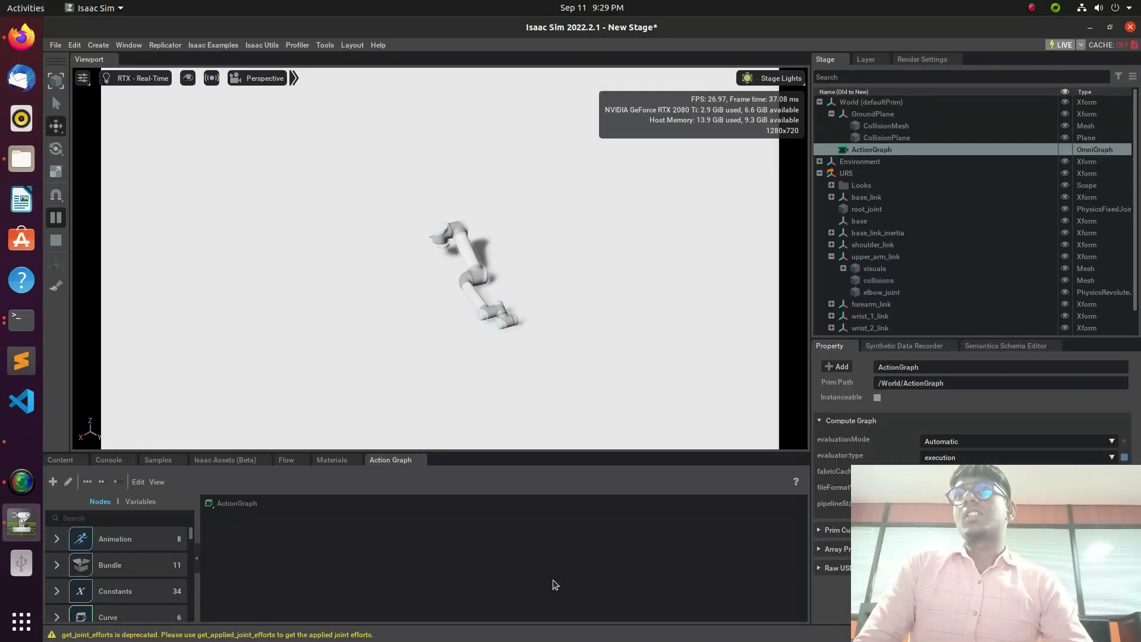
- Search the node library for "on play" and add an On Playback Tick node to the action graph
{"action": "left_click", "coordinate": [178, 517]}
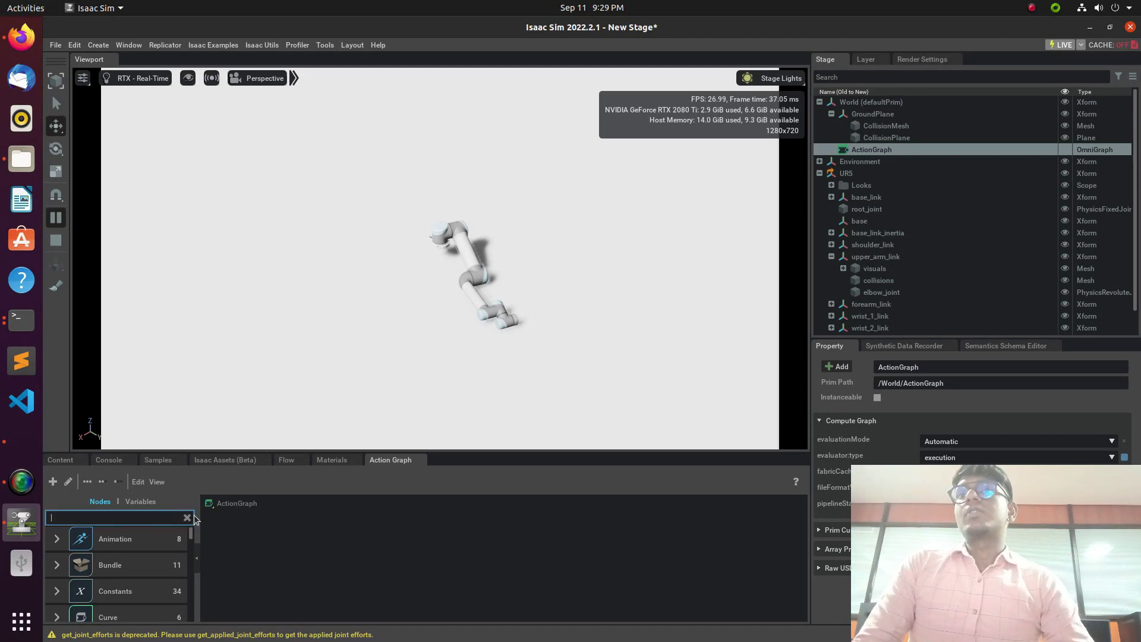
{"action": "type", "text": "on ppl"}
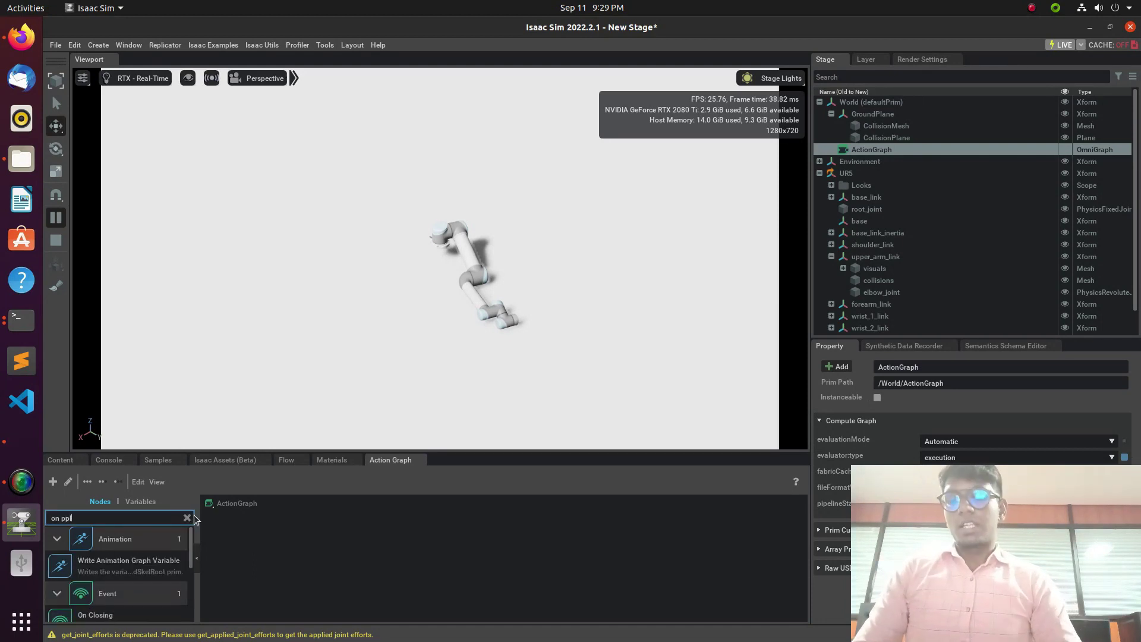
{"action": "key", "text": "BackSpace"}
{"action": "key", "text": "BackSpace"}
{"action": "type", "text": "l"}
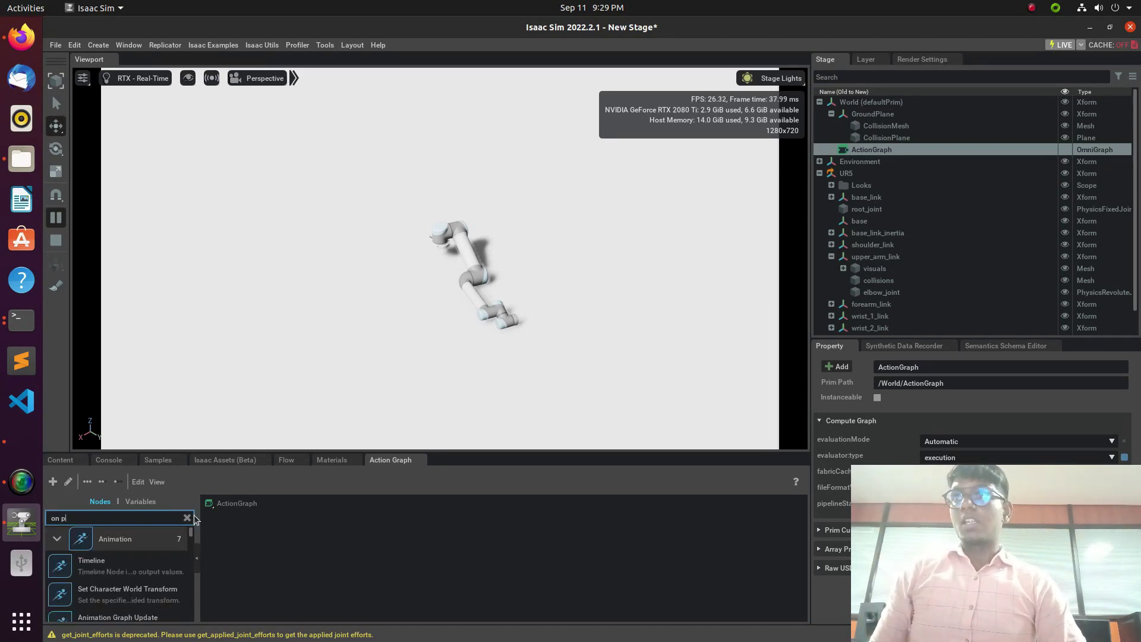
{"action": "type", "text": "ay"}
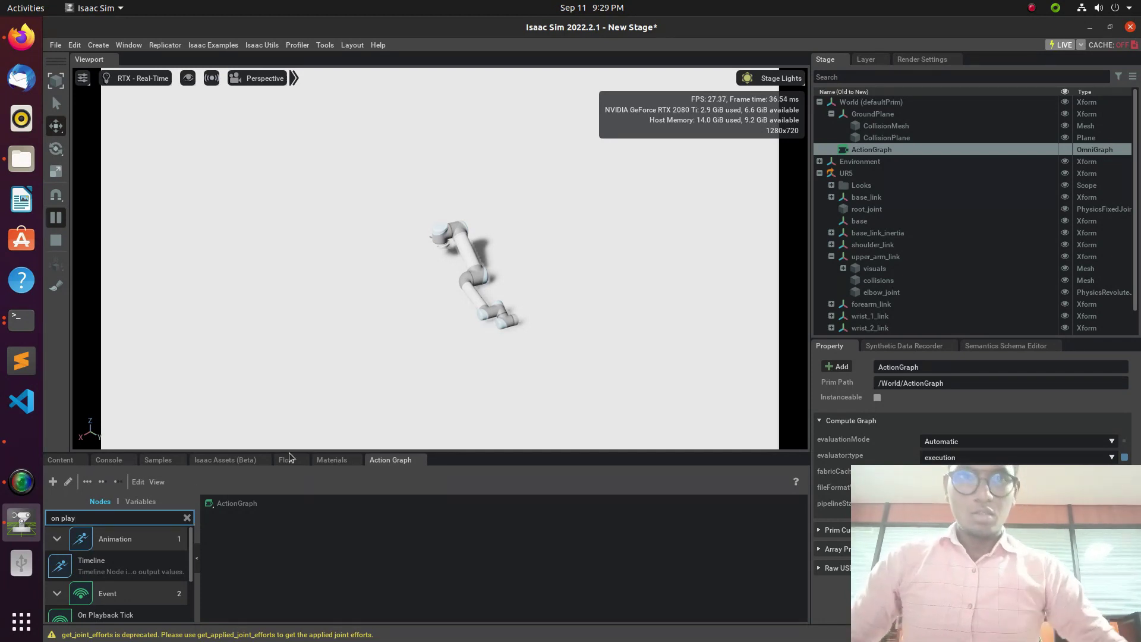
{"action": "left_click_drag", "start_coordinate": [107, 615], "coordinate": [287, 530]}
- Search the nodes for "ros1 joint" and add the ROS1 Subscribe Joint State and ROS1 Publish Joint State nodes beside On Playback Tick
{"action": "left_click", "coordinate": [187, 517]}
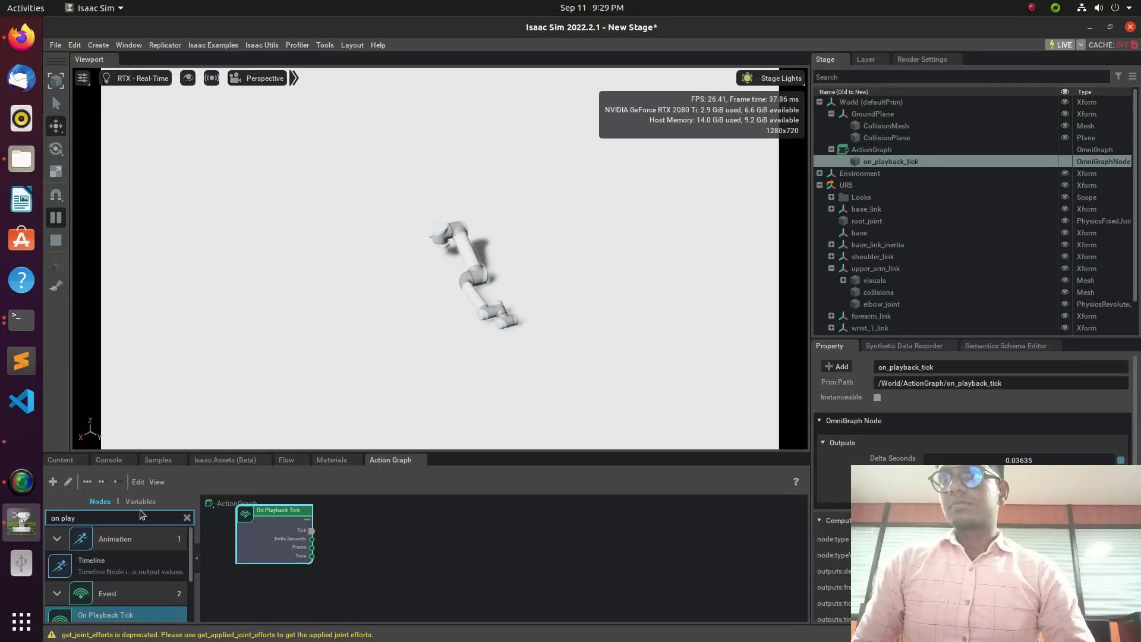
{"action": "left_click", "coordinate": [156, 518]}
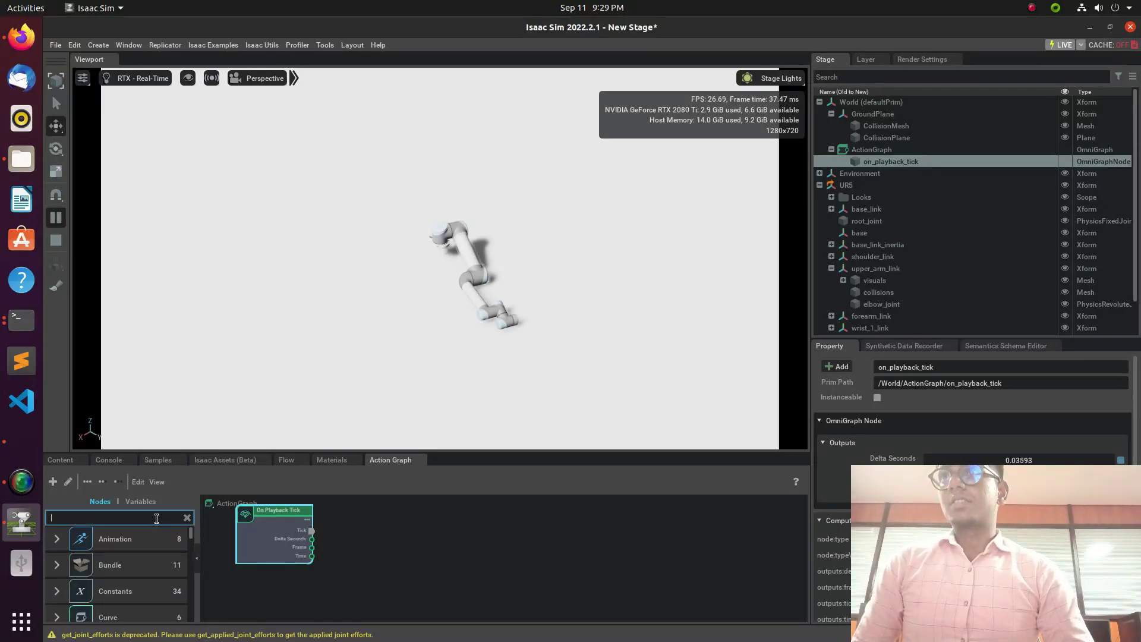
{"action": "type", "text": "ros"}
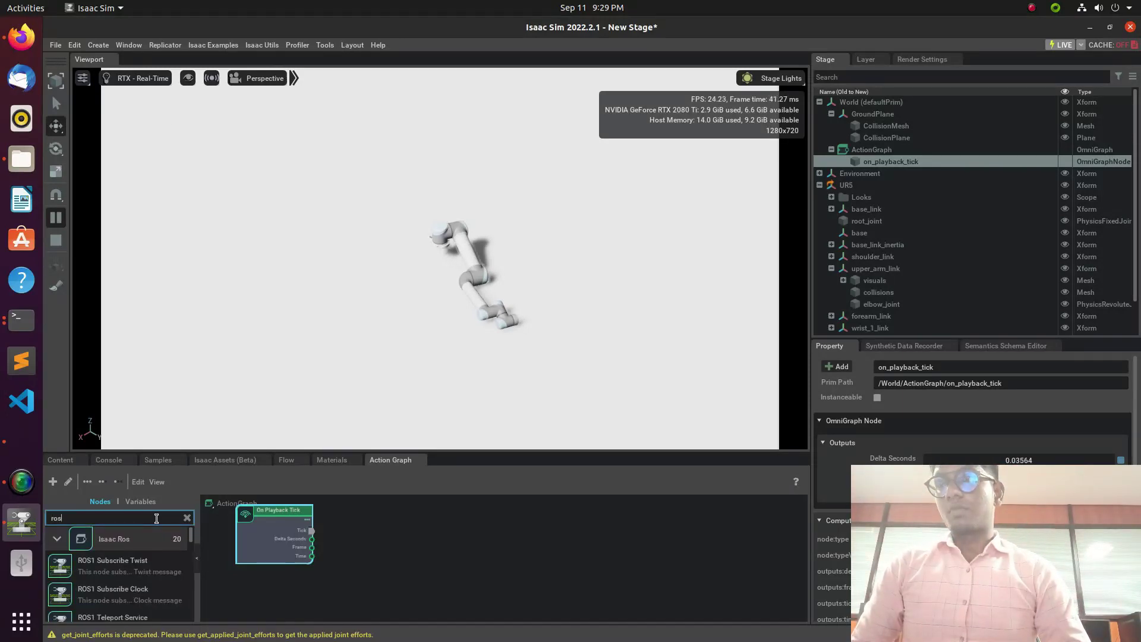
{"action": "type", "text": "1 join"}
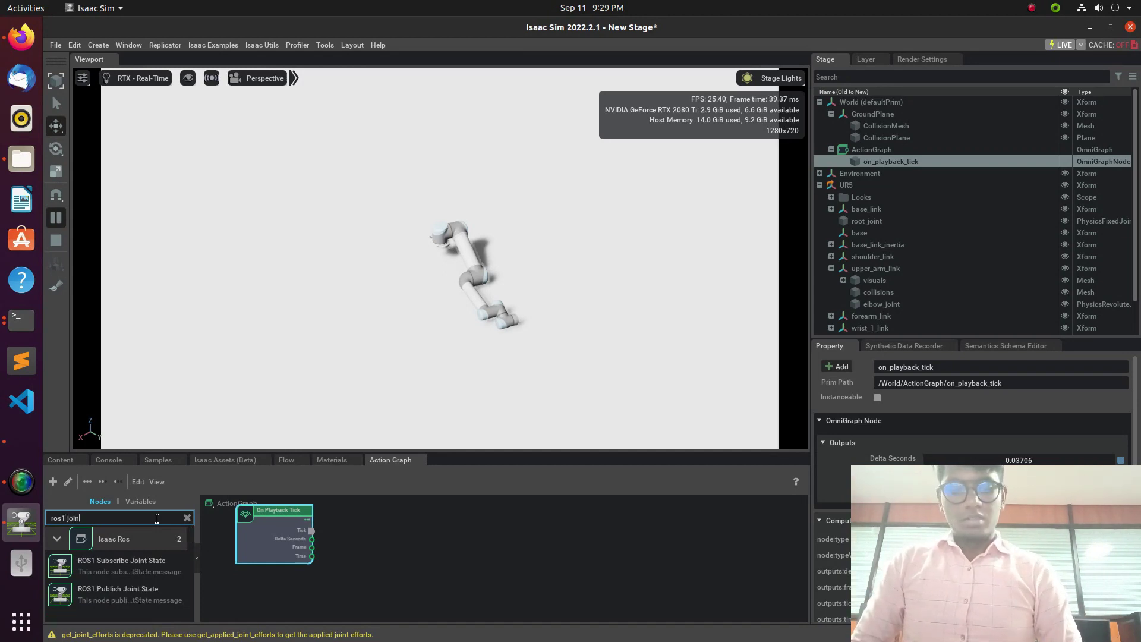
{"action": "type", "text": "t"}
{"action": "left_click_drag", "start_coordinate": [130, 549], "coordinate": [618, 536]}
{"action": "left_click_drag", "start_coordinate": [412, 565], "coordinate": [411, 521]}
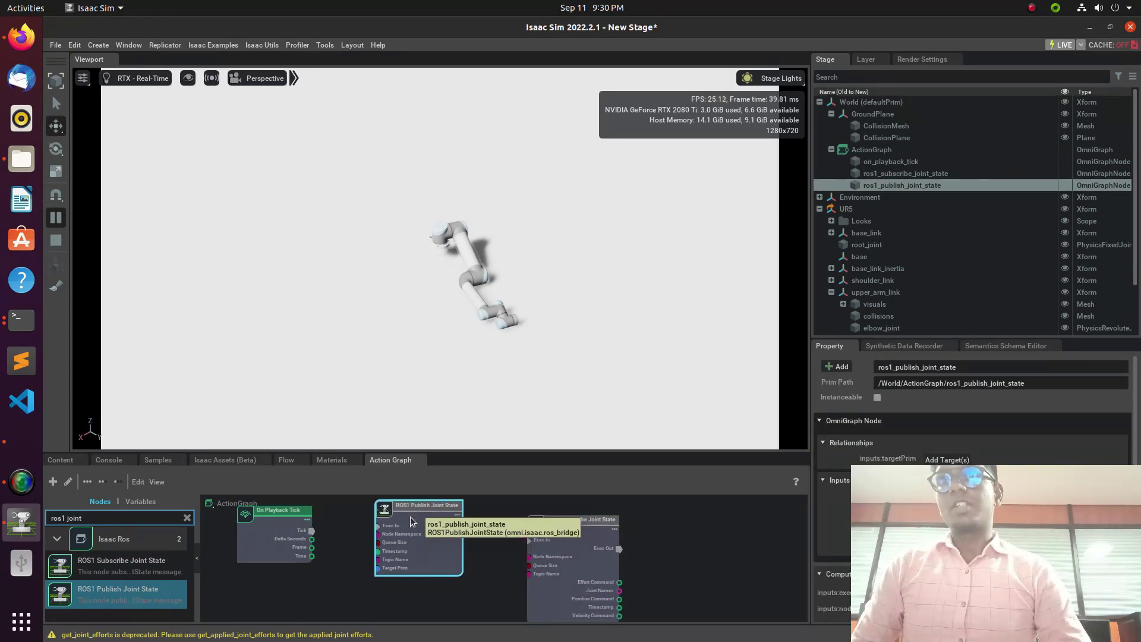
- Enlarge the Action Graph editor and move the ROS1 publish and subscribe joint state nodes lower in the graph
{"action": "left_click", "coordinate": [554, 541]}
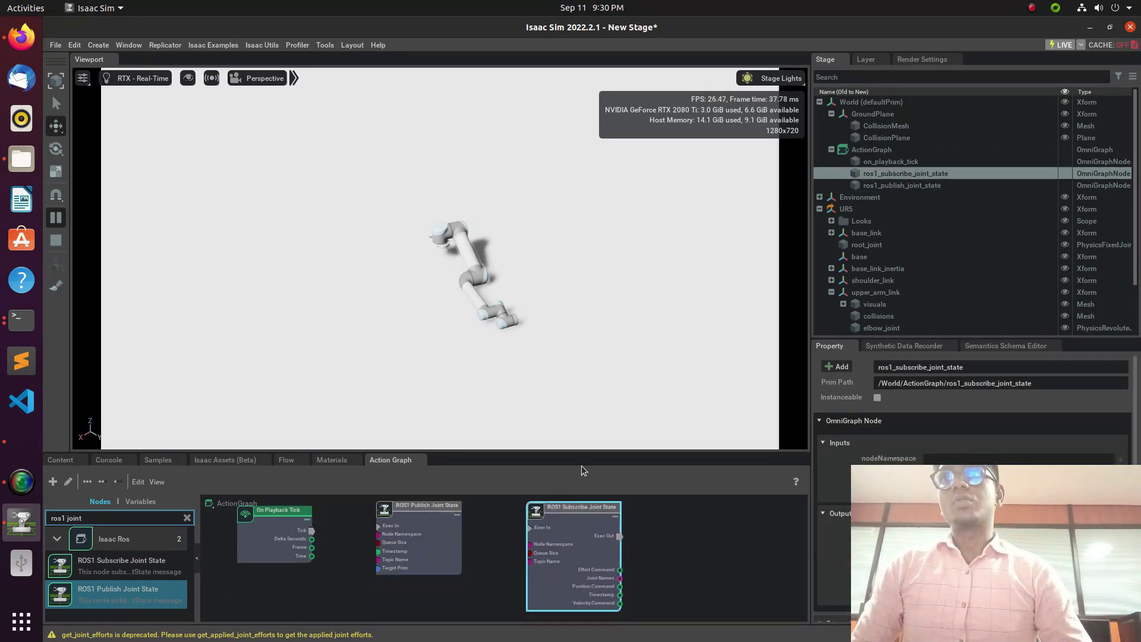
{"action": "left_click_drag", "start_coordinate": [580, 452], "coordinate": [580, 326]}
{"action": "left_click_drag", "start_coordinate": [441, 429], "coordinate": [443, 458]}
{"action": "left_click_drag", "start_coordinate": [569, 456], "coordinate": [589, 491]}
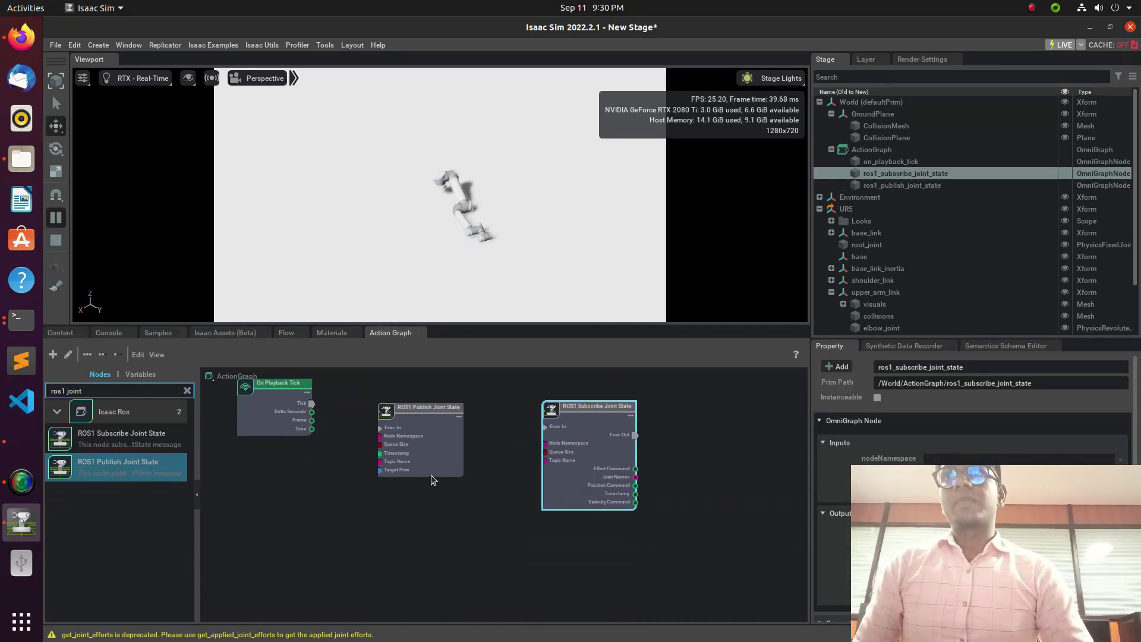
- Select the publish and subscribe nodes in turn, and move ROS1 Publish Joint State down and closer to On Playback Tick
{"action": "left_click", "coordinate": [430, 475]}
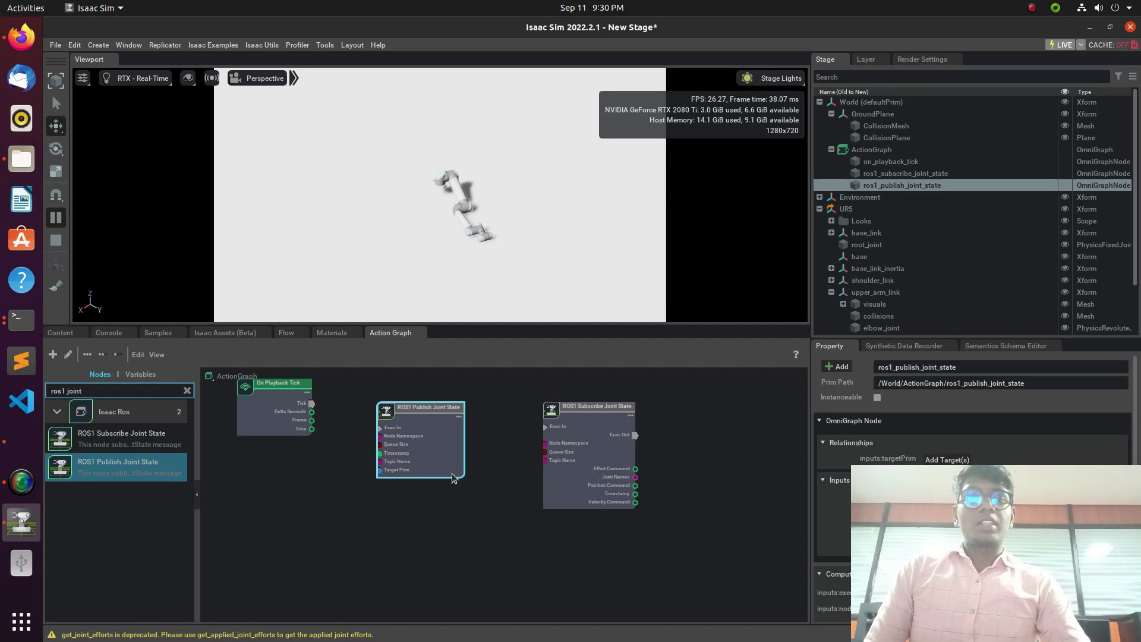
{"action": "left_click", "coordinate": [571, 445]}
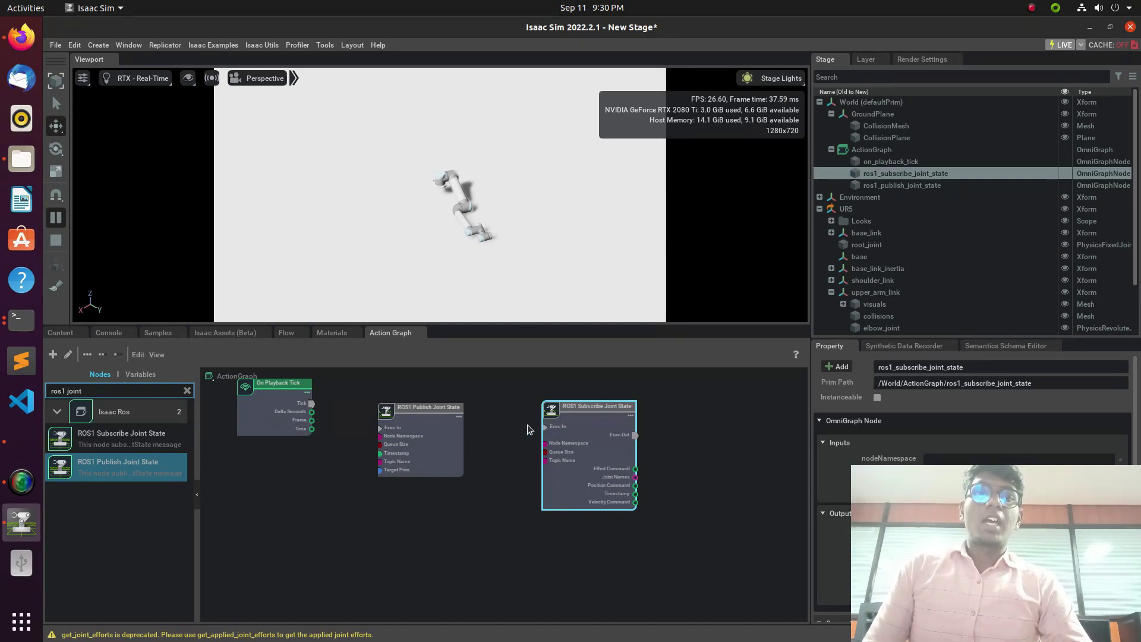
{"action": "left_click", "coordinate": [459, 450]}
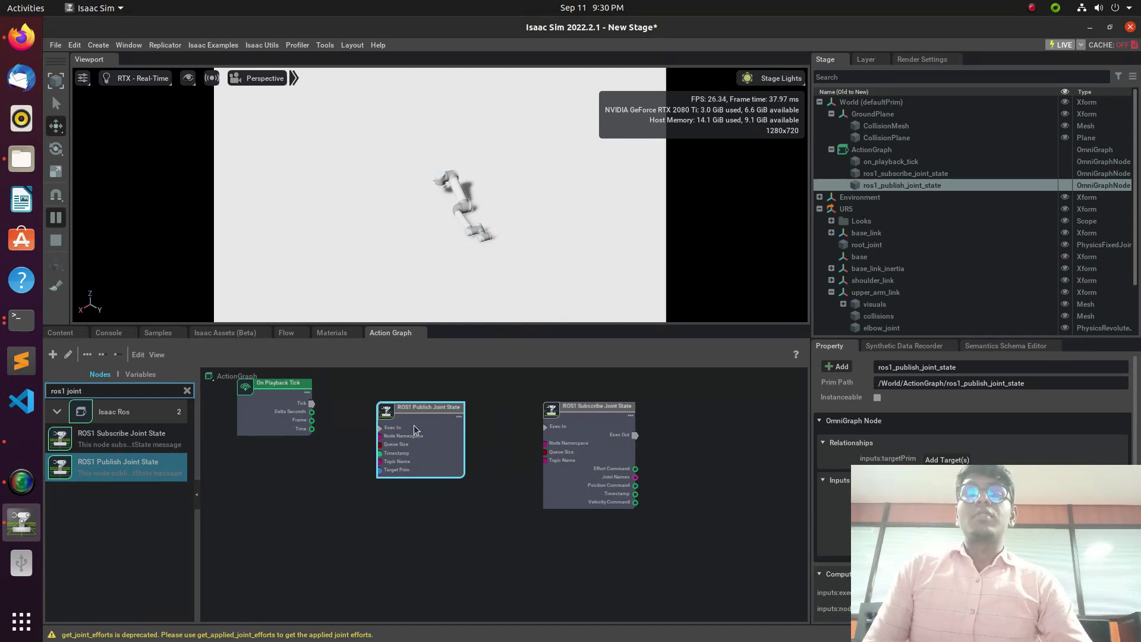
{"action": "left_click_drag", "start_coordinate": [414, 428], "coordinate": [397, 458]}
{"action": "left_click", "coordinate": [586, 454]}
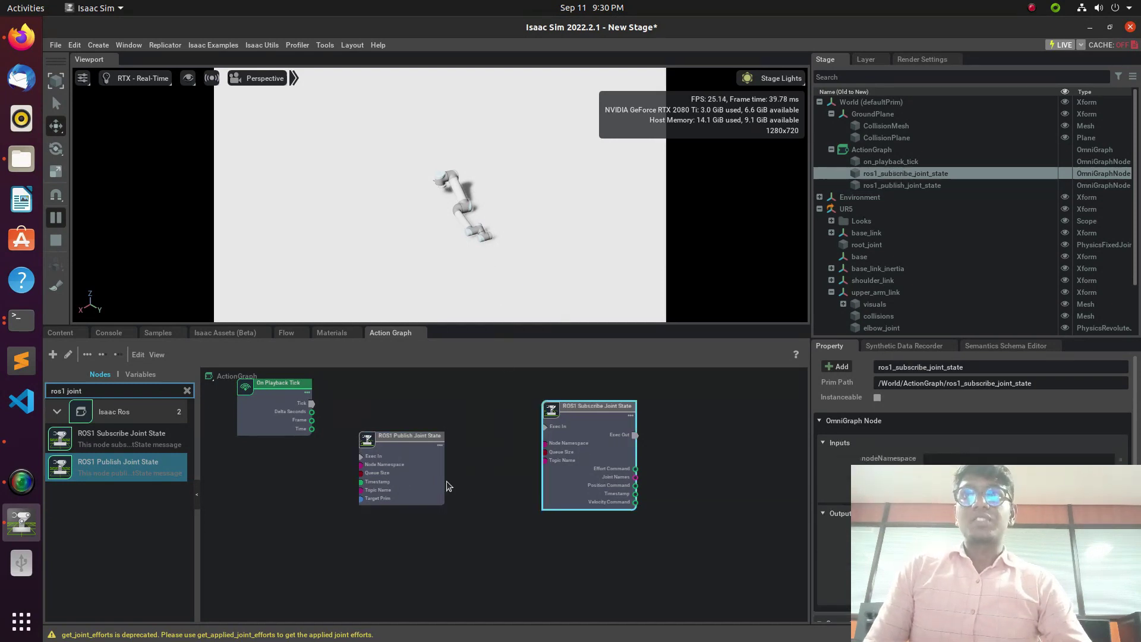
{"action": "left_click", "coordinate": [392, 486]}
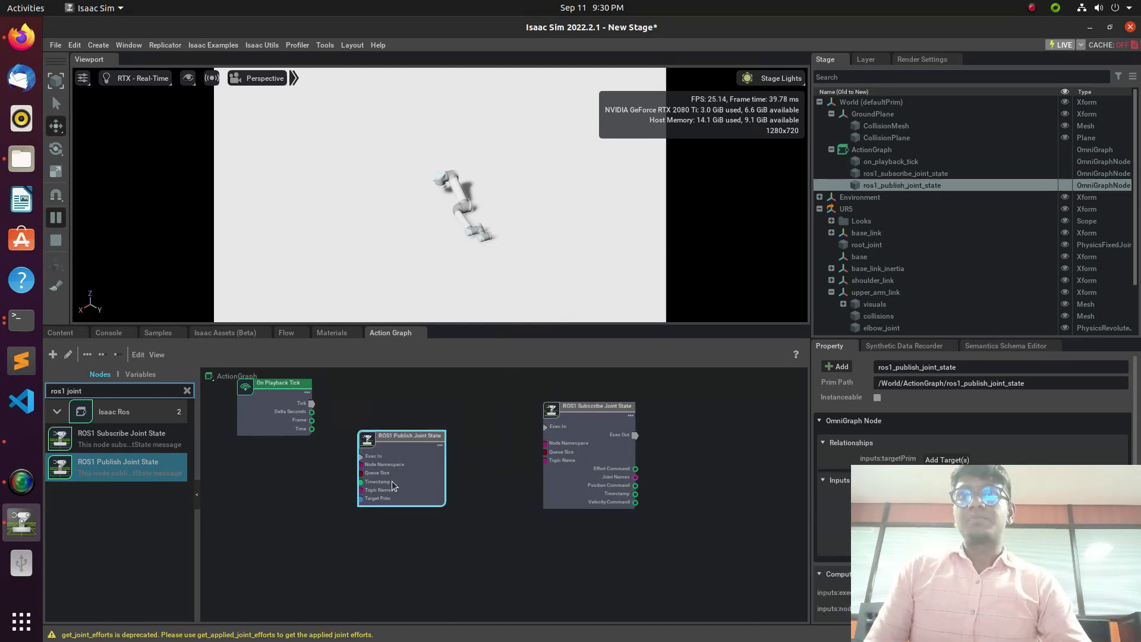
- Search the nodes for "articu" and add an Articulation Controller to the right of the ROS1 Subscribe Joint State node
{"action": "left_click", "coordinate": [187, 391]}
{"action": "type", "text": "ar"}
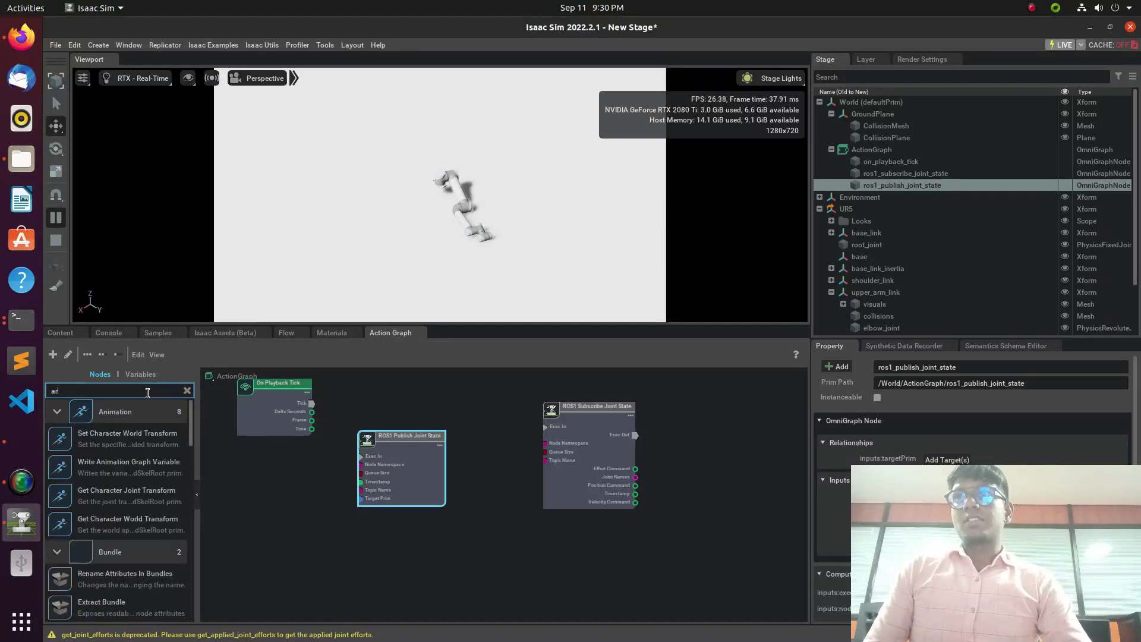
{"action": "type", "text": "ti"}
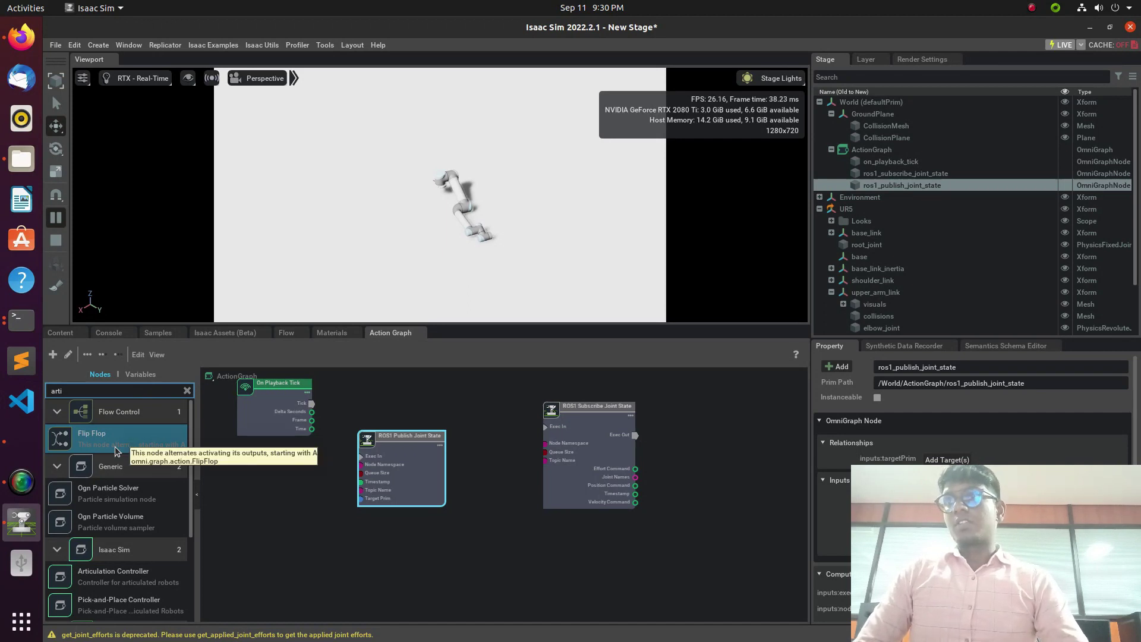
{"action": "type", "text": "cu"}
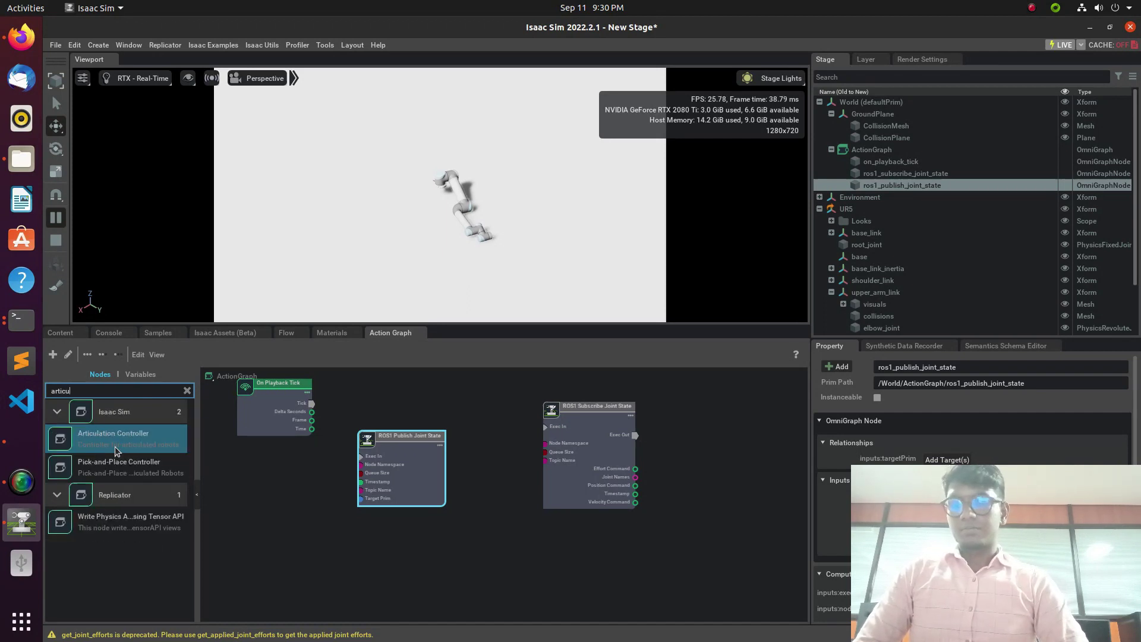
{"action": "left_click_drag", "start_coordinate": [105, 447], "coordinate": [620, 520]}
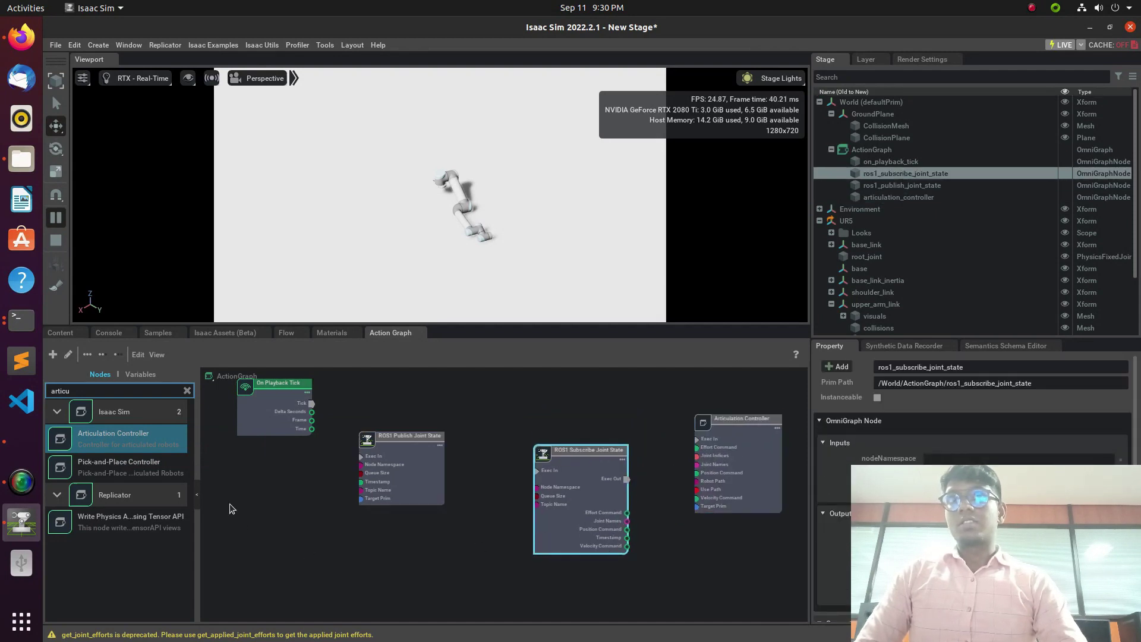
- Search the nodes for "isaac read simul" and add an Isaac Read Simulation Time node to the action graph
{"action": "left_click", "coordinate": [187, 390]}
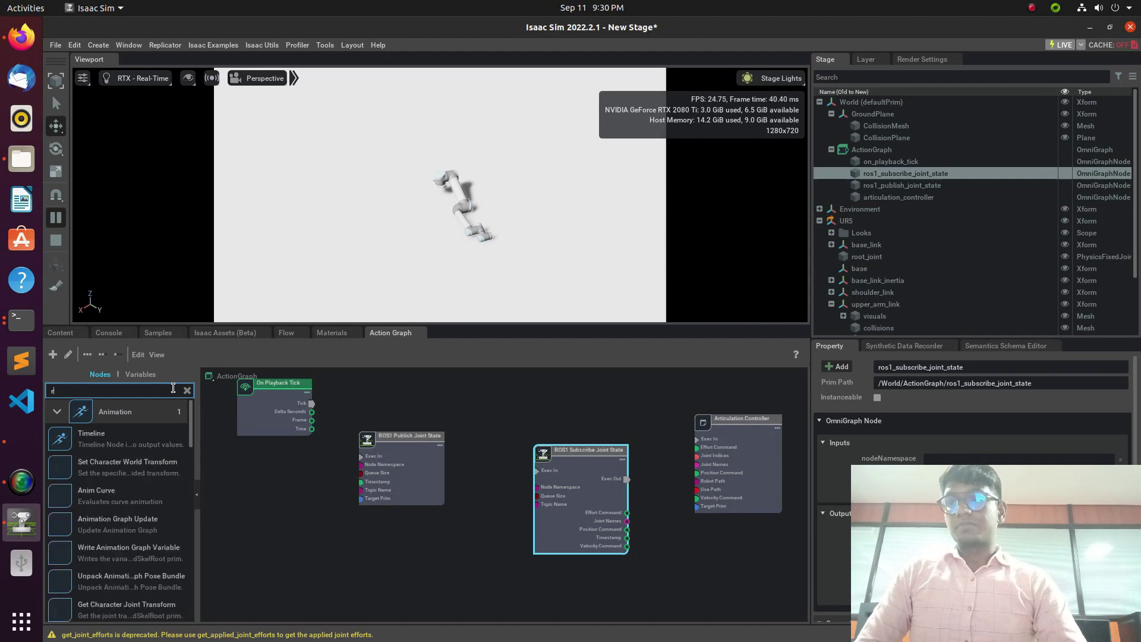
{"action": "type", "text": "isaac"}
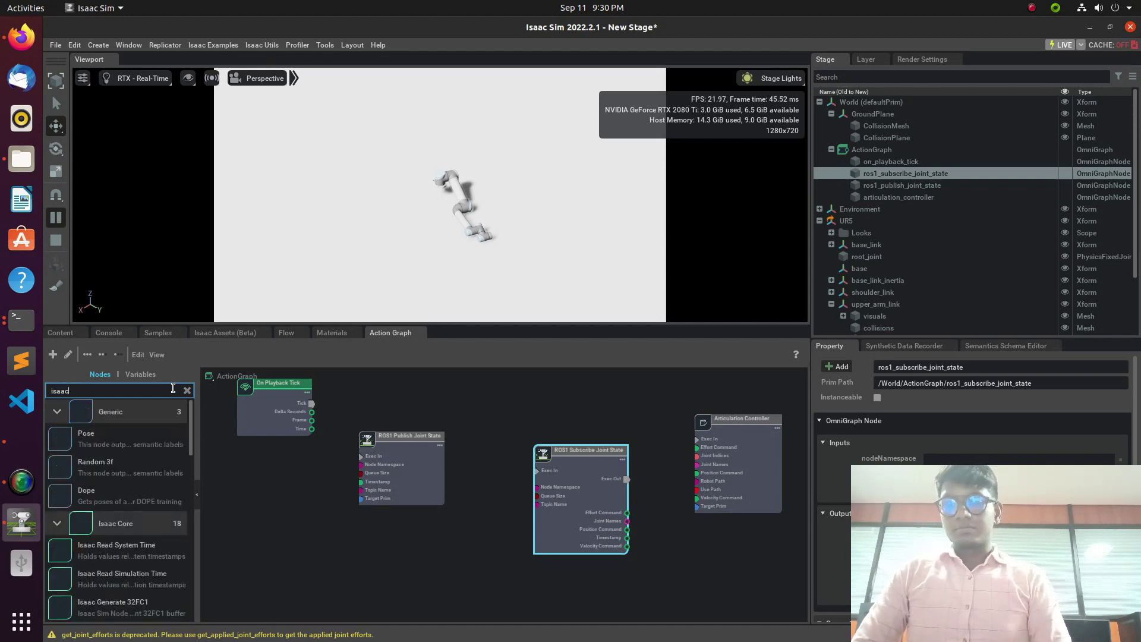
{"action": "type", "text": " read "}
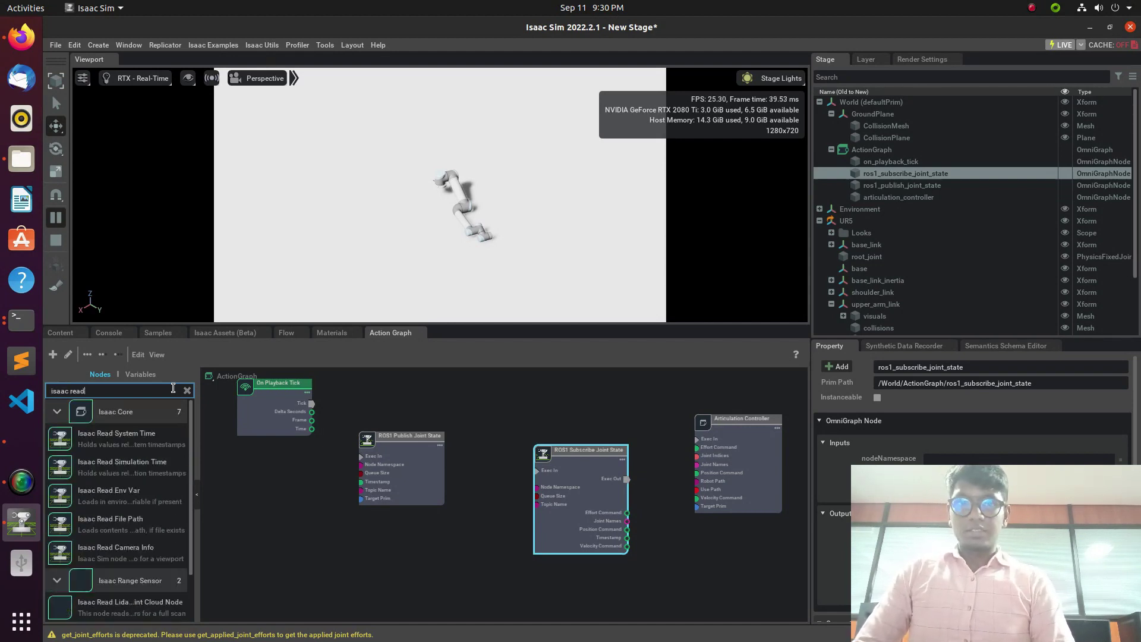
{"action": "type", "text": "simul"}
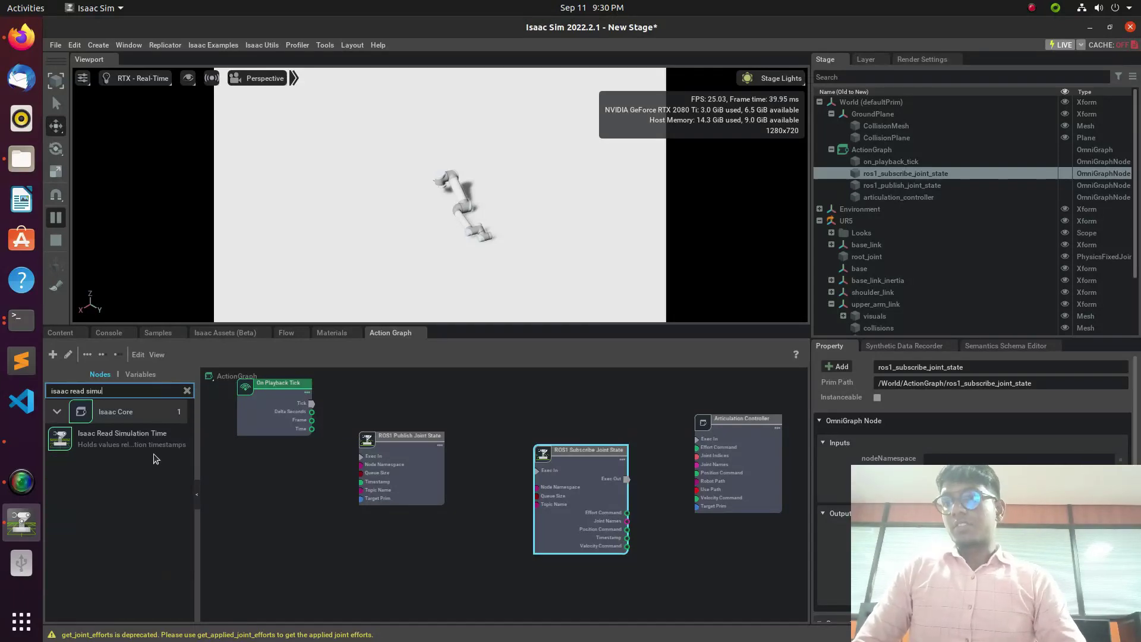
{"action": "left_click_drag", "start_coordinate": [153, 442], "coordinate": [352, 416]}
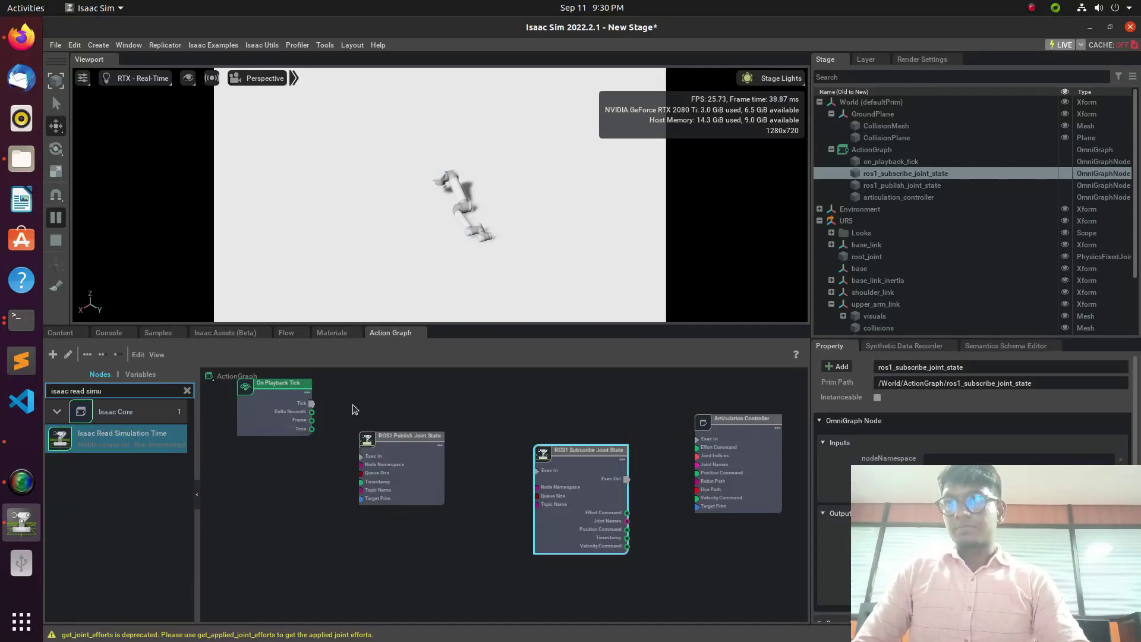
- Arrange the graph with Isaac Read Simulation Time above the ROS1 publish and subscribe joint state nodes
{"action": "left_click_drag", "start_coordinate": [409, 447], "coordinate": [380, 479]}
{"action": "left_click_drag", "start_coordinate": [407, 419], "coordinate": [453, 377]}
{"action": "left_click_drag", "start_coordinate": [588, 450], "coordinate": [546, 469]}
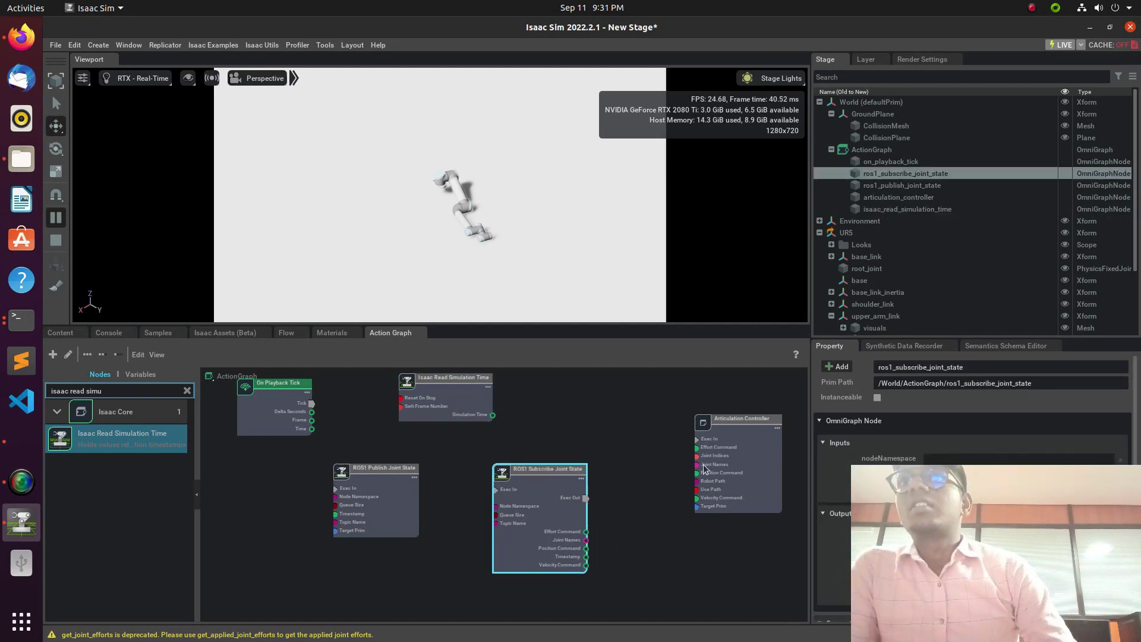
- Move the Articulation Controller node closer to ROS1 Subscribe Joint State and pause the simulation
{"action": "left_click_drag", "start_coordinate": [704, 468], "coordinate": [649, 439]}
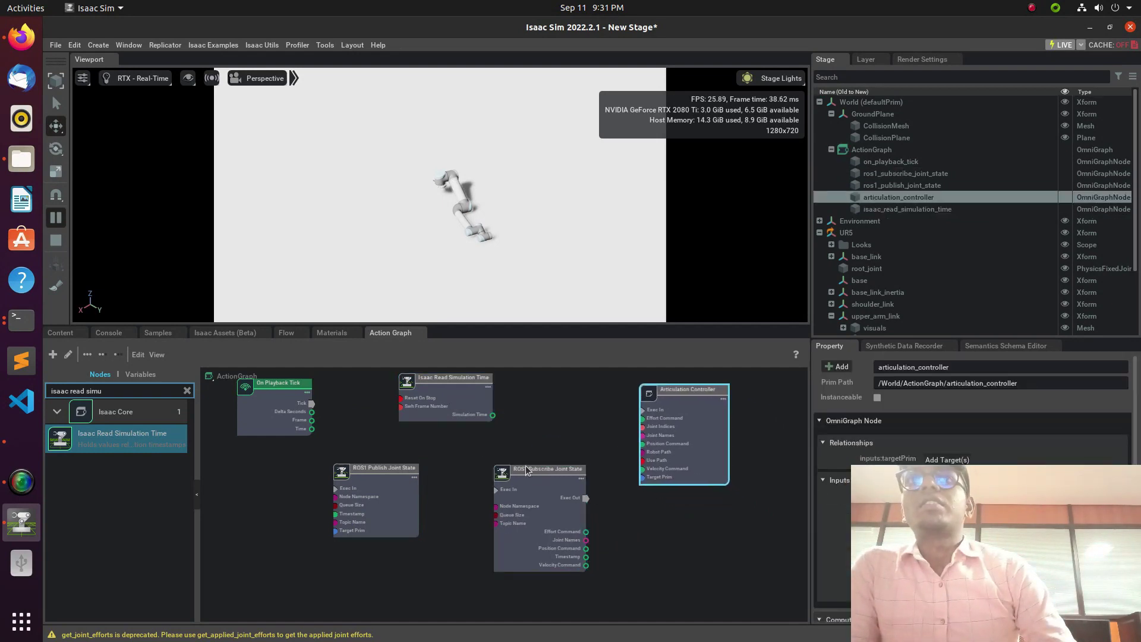
{"action": "left_click", "coordinate": [311, 410]}
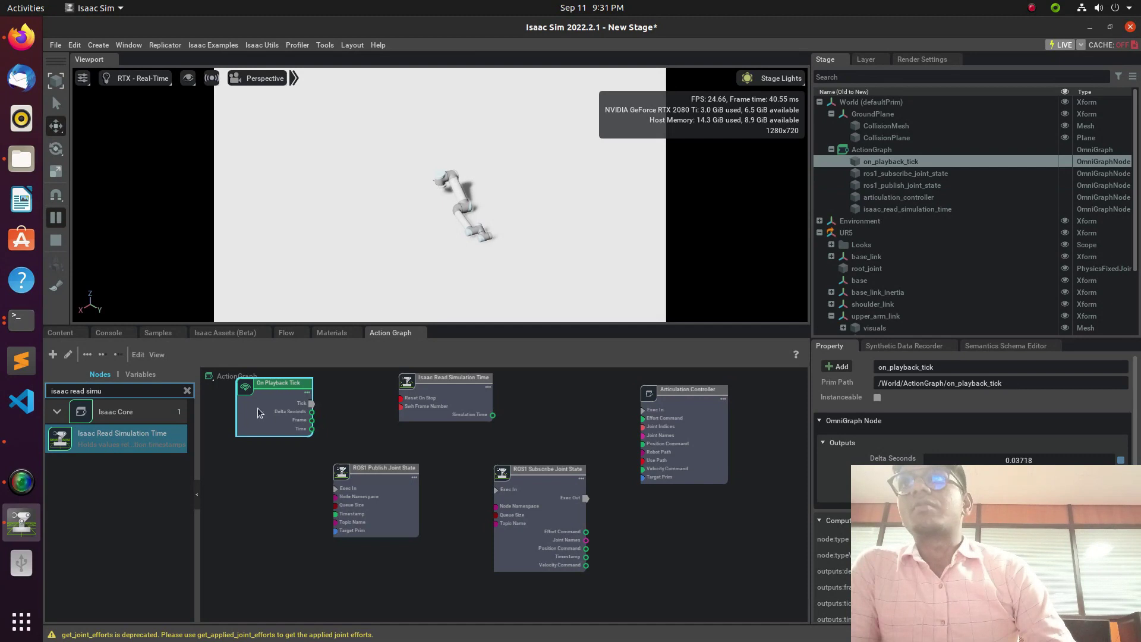
{"action": "left_click", "coordinate": [54, 223]}
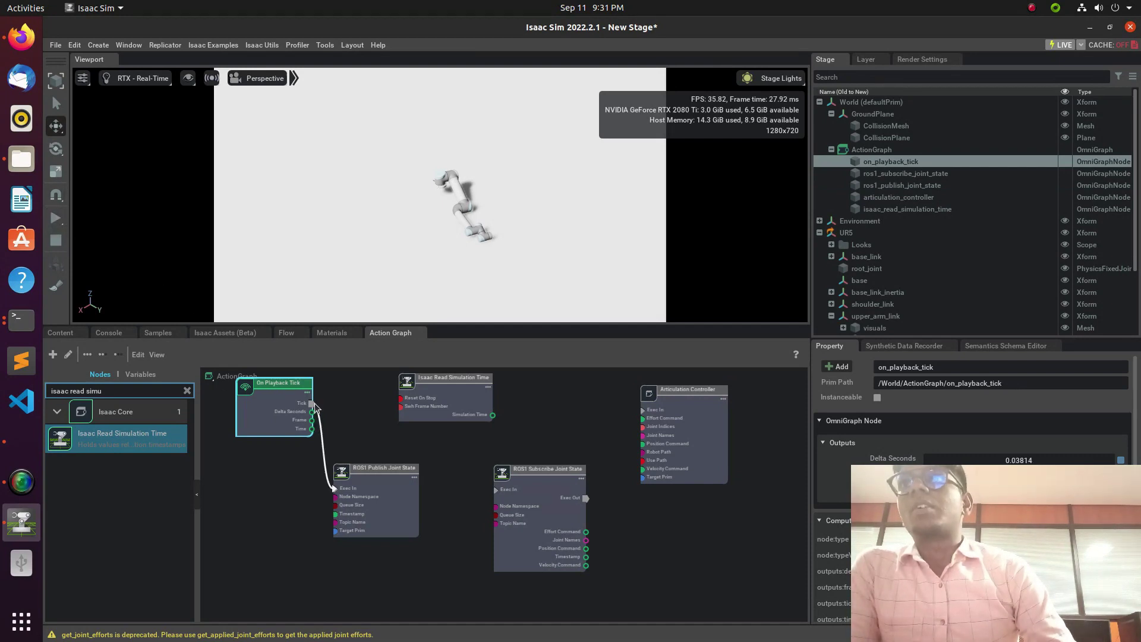
- Wire Tick to Exec In on the ROS1 publish, ROS1 subscribe and Articulation Controller nodes, and Simulation Time to the publisher's Timestamp
{"action": "left_click_drag", "start_coordinate": [314, 404], "coordinate": [529, 429]}
{"action": "left_click_drag", "start_coordinate": [614, 418], "coordinate": [643, 410]}
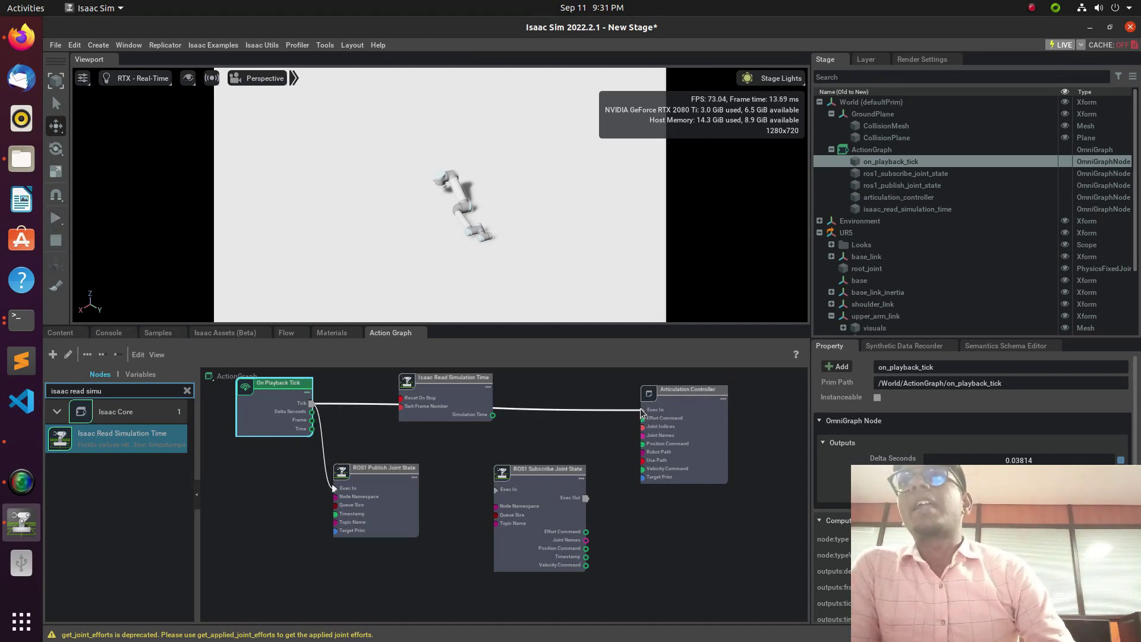
{"action": "left_click_drag", "start_coordinate": [313, 404], "coordinate": [559, 458]}
{"action": "left_click", "coordinate": [485, 420]}
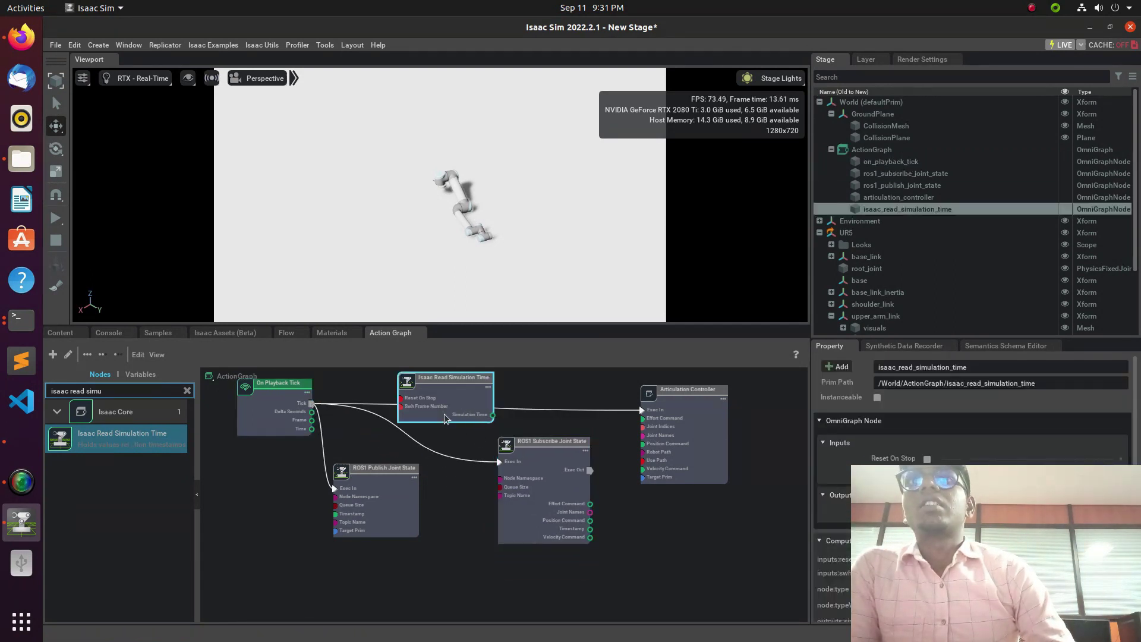
{"action": "left_click_drag", "start_coordinate": [493, 415], "coordinate": [333, 517]}
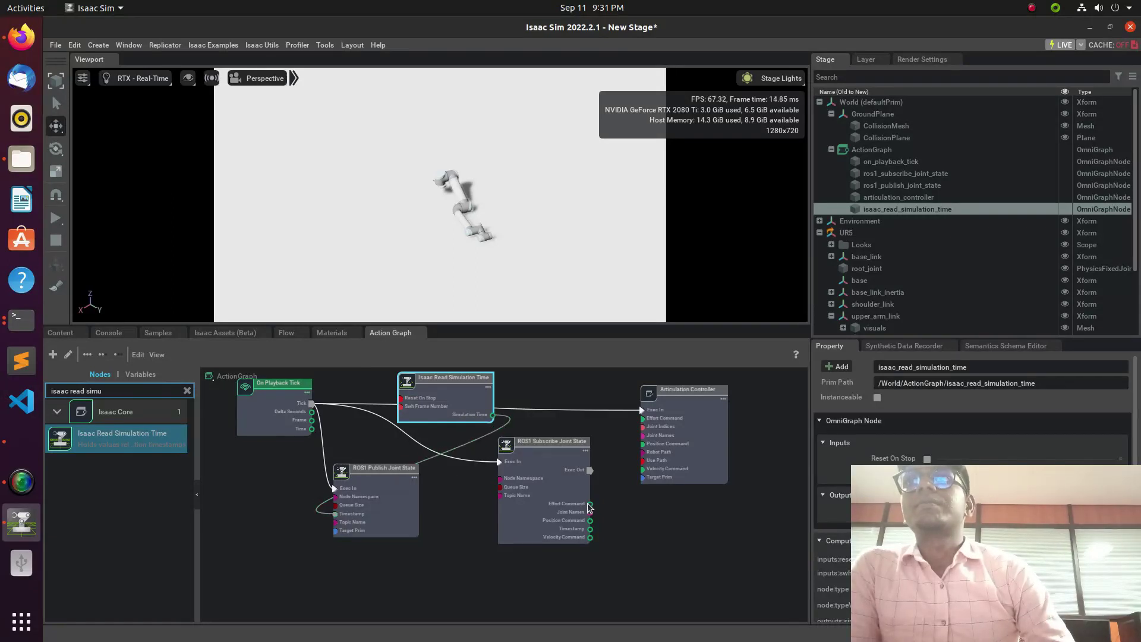
- Connect the ROS1 Subscribe Joint State outputs Effort Command, Position Command, Joint Names and Velocity Command to the matching Articulation Controller inputs
{"action": "left_click_drag", "start_coordinate": [589, 504], "coordinate": [643, 419]}
{"action": "left_click_drag", "start_coordinate": [580, 518], "coordinate": [642, 443]}
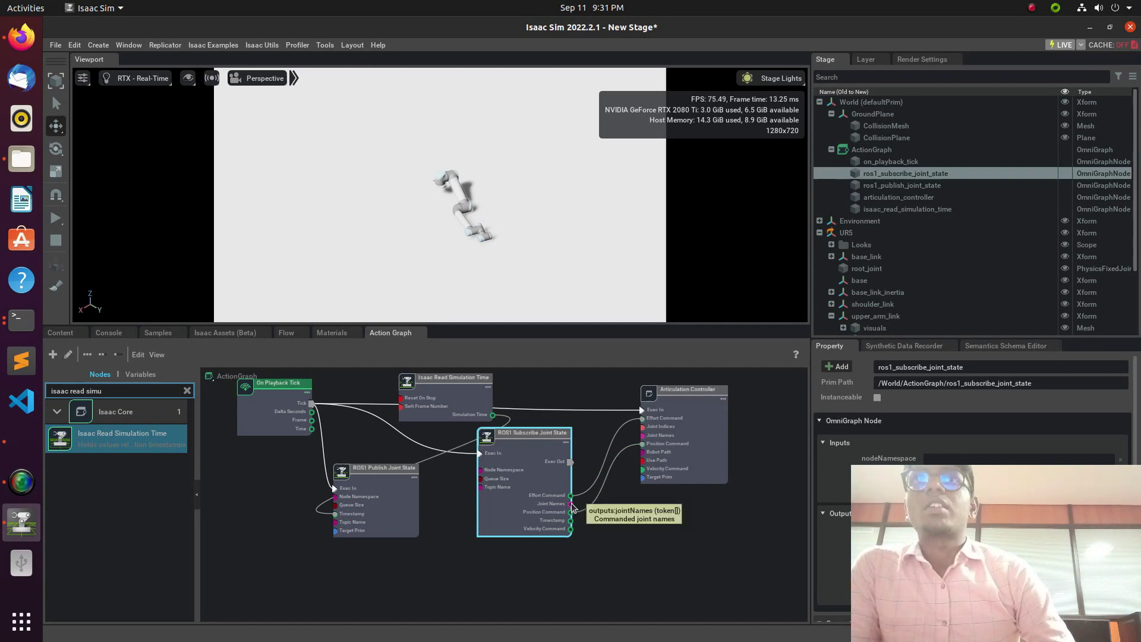
{"action": "left_click_drag", "start_coordinate": [572, 504], "coordinate": [642, 435]}
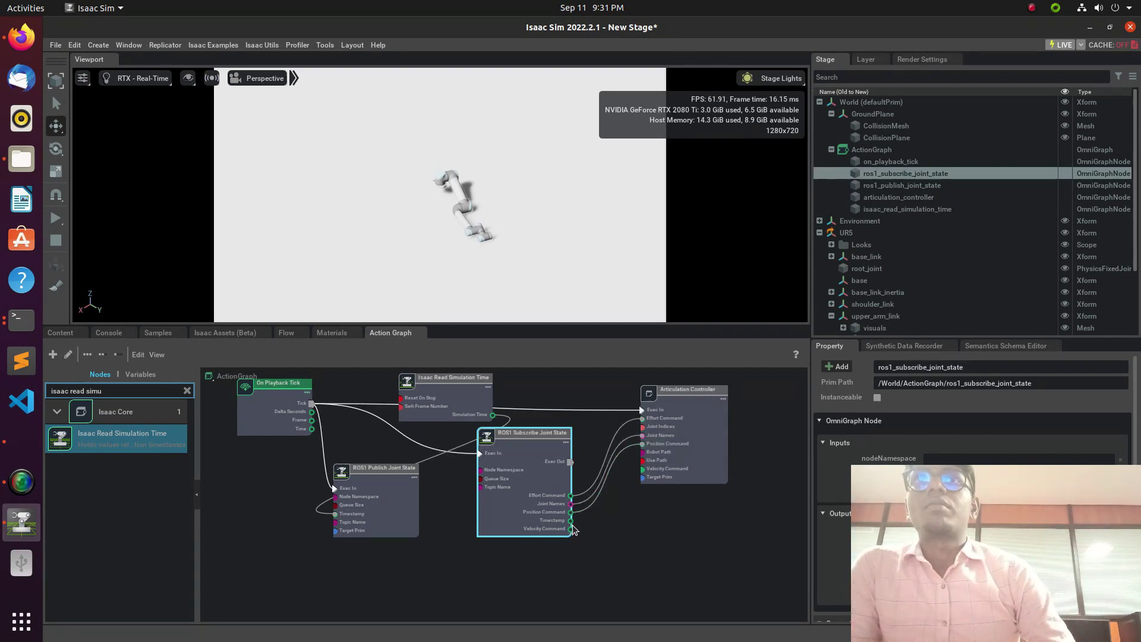
{"action": "left_click_drag", "start_coordinate": [619, 484], "coordinate": [644, 469]}
- Set the target prim of the Articulation Controller node to UR5
{"action": "left_click", "coordinate": [661, 455]}
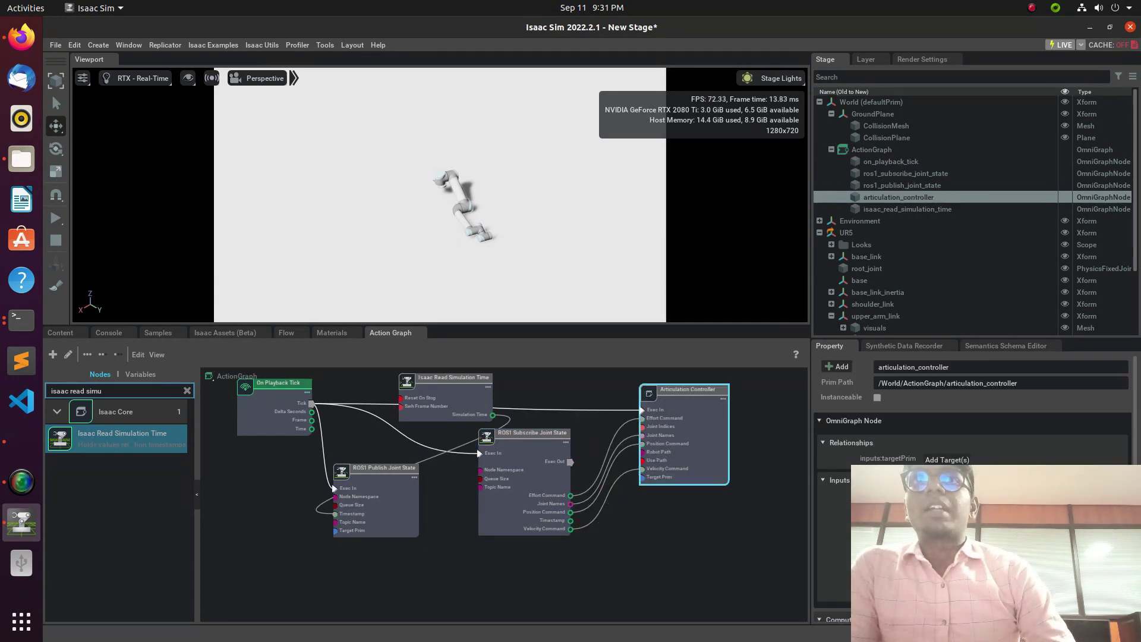
{"action": "left_click", "coordinate": [940, 461]}
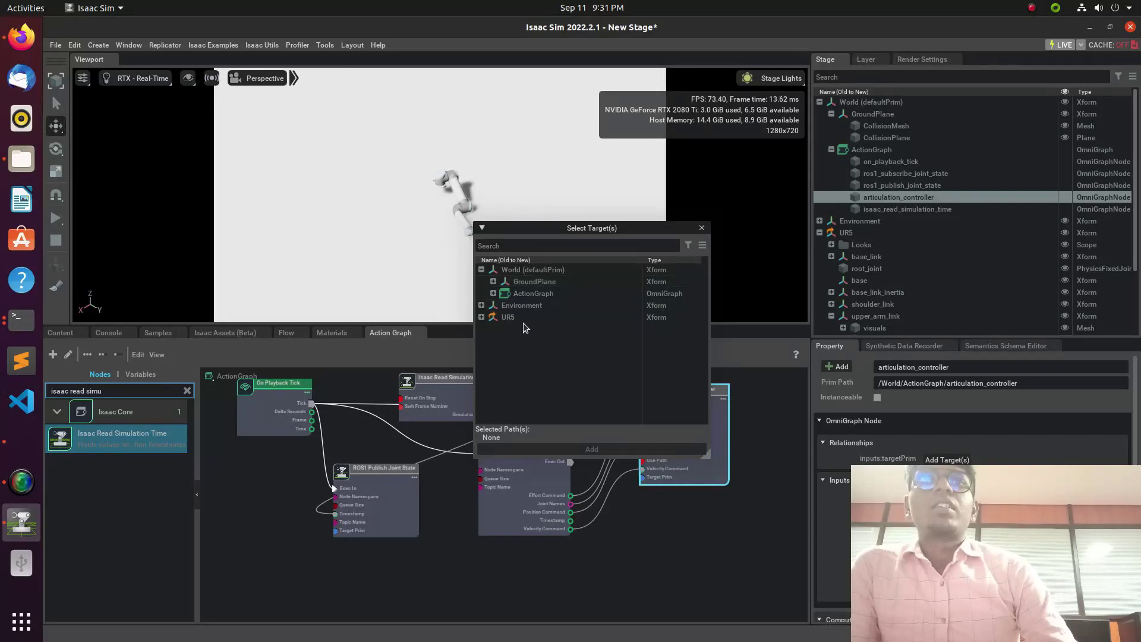
{"action": "left_click", "coordinate": [525, 319]}
{"action": "left_click", "coordinate": [584, 448]}
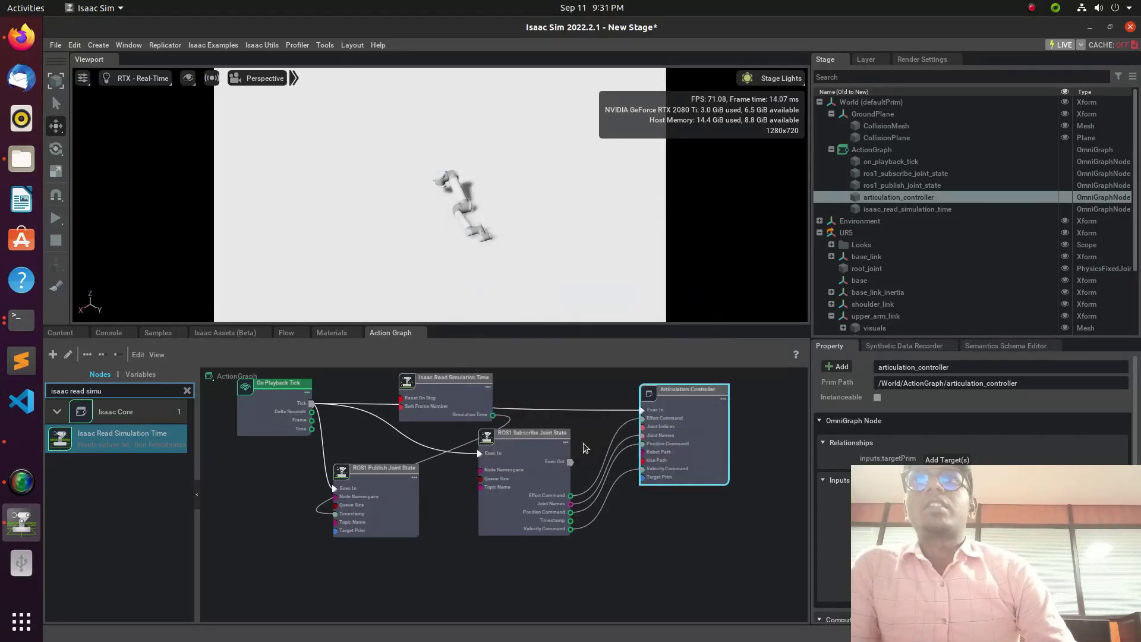
- Set the target prim of the ROS1 Publish Joint State node to UR5
{"action": "left_click", "coordinate": [375, 494]}
{"action": "left_click", "coordinate": [942, 460]}
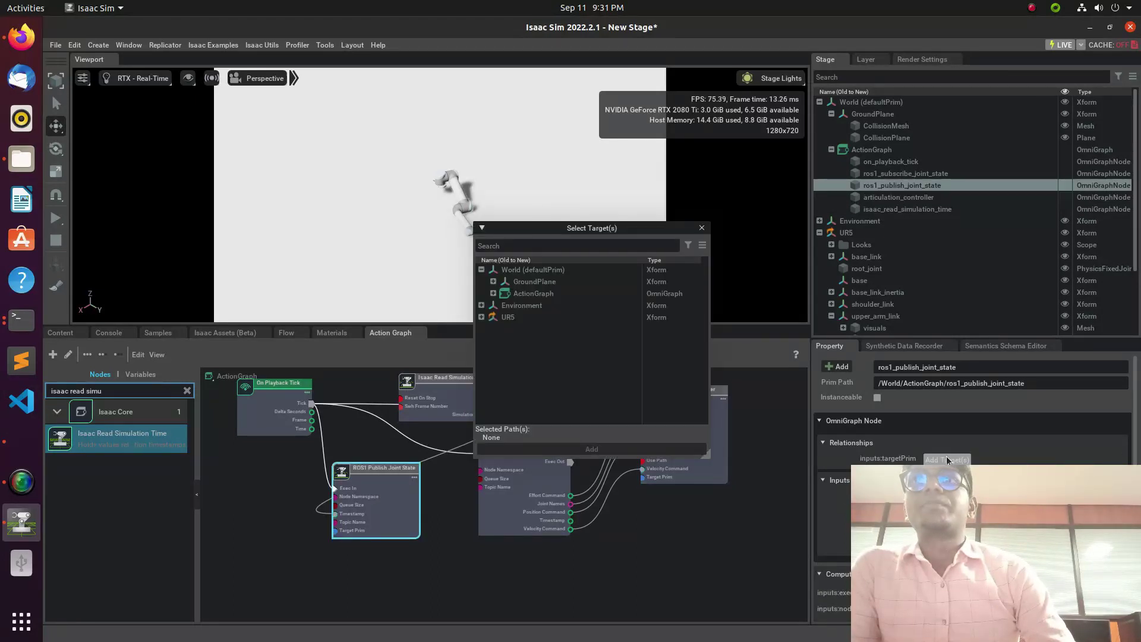
{"action": "left_click", "coordinate": [511, 318]}
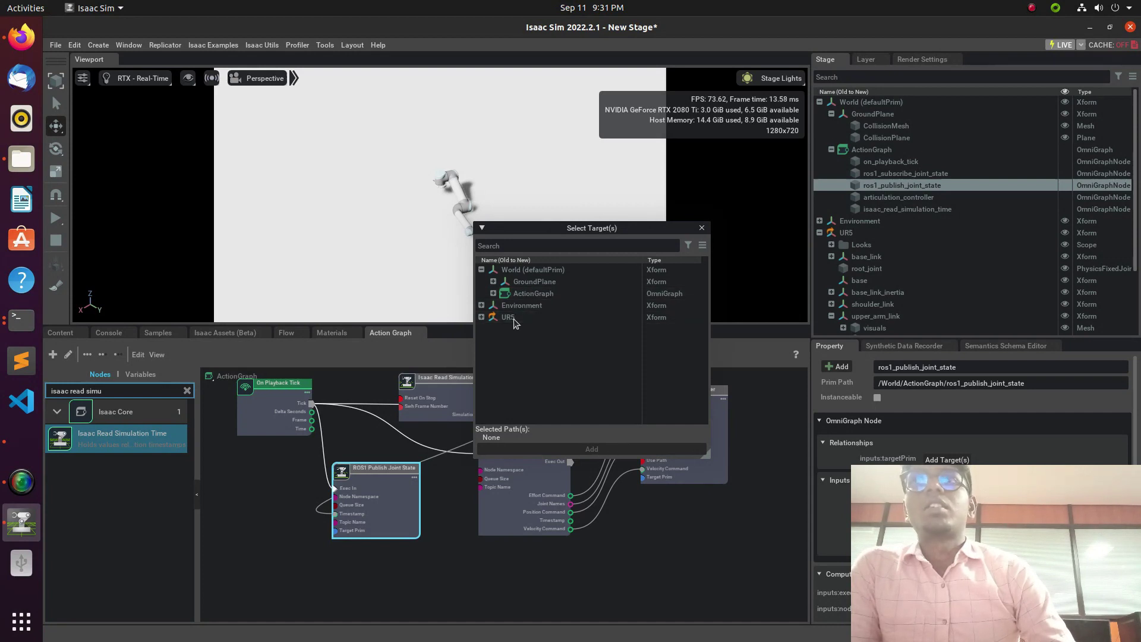
{"action": "left_click", "coordinate": [566, 451]}
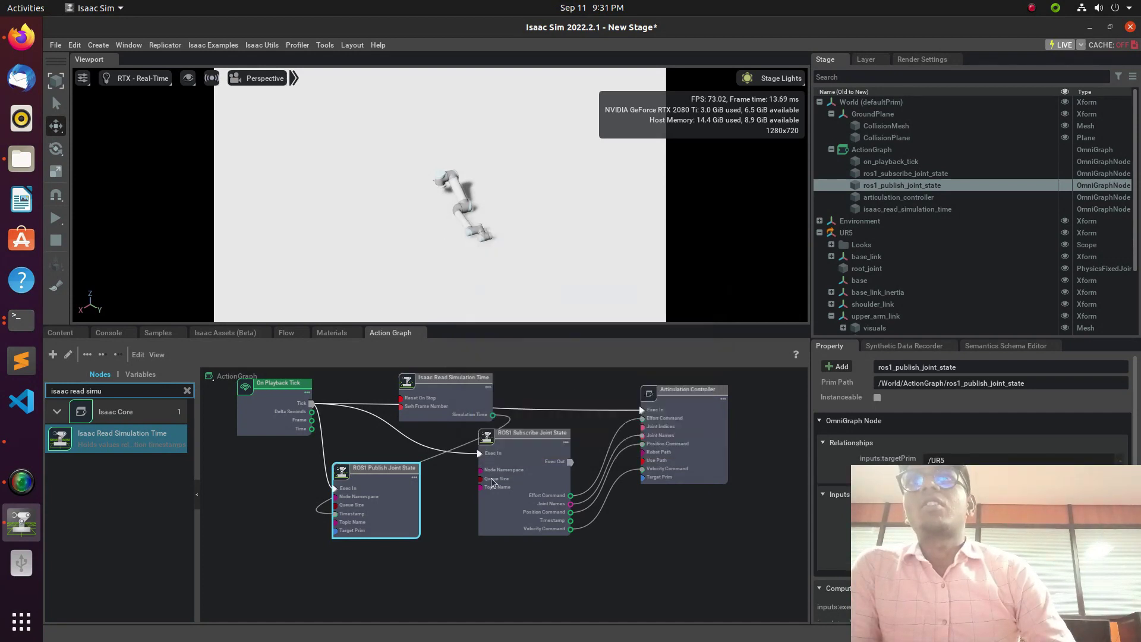
- Move the ROS1 Subscribe Joint State node level with the publish node and start the simulation
{"action": "left_click_drag", "start_coordinate": [535, 433], "coordinate": [557, 468]}
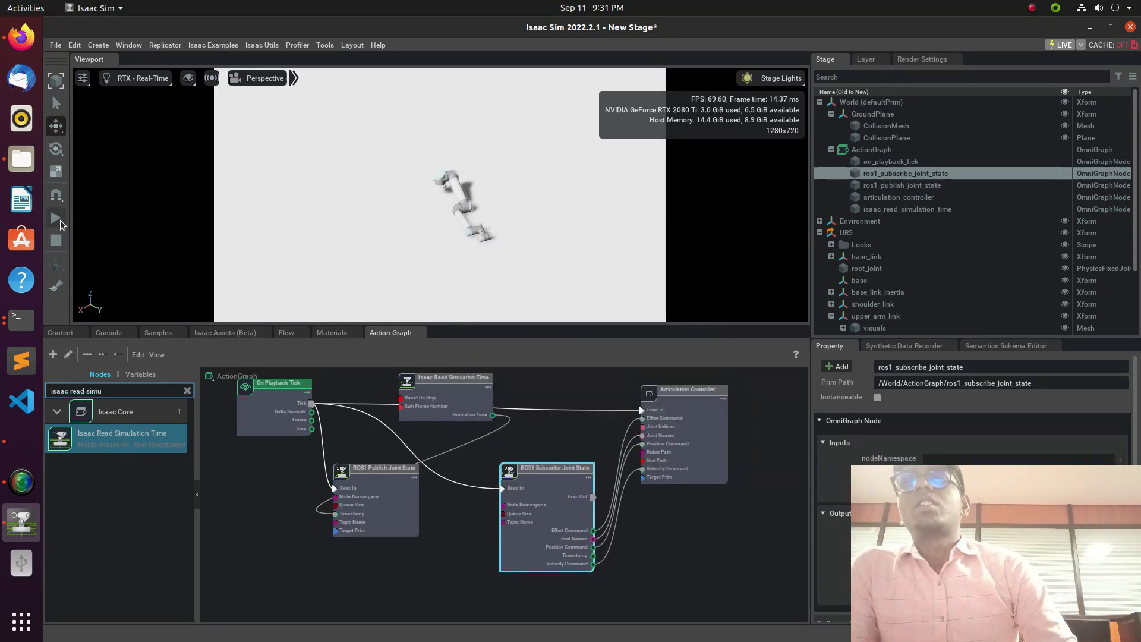
{"action": "left_click", "coordinate": [59, 219]}
- Turn off usePath on the Articulation Controller node and start the simulation again
{"action": "left_click", "coordinate": [676, 434]}
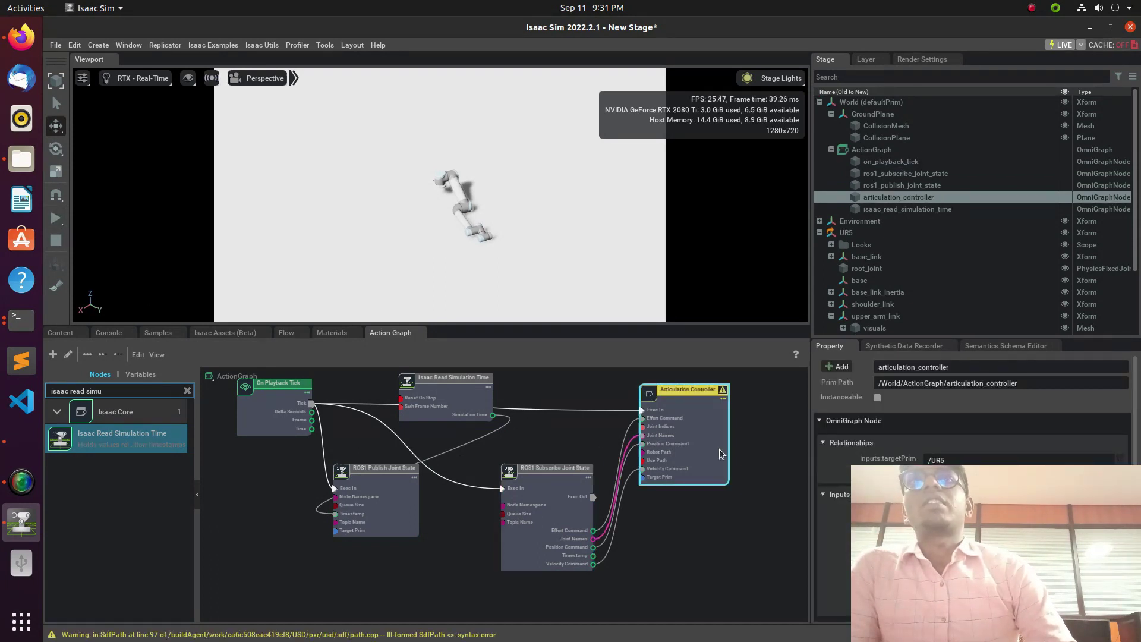
{"action": "scroll", "coordinate": [822, 472], "scroll_direction": "down", "scroll_amount": 5}
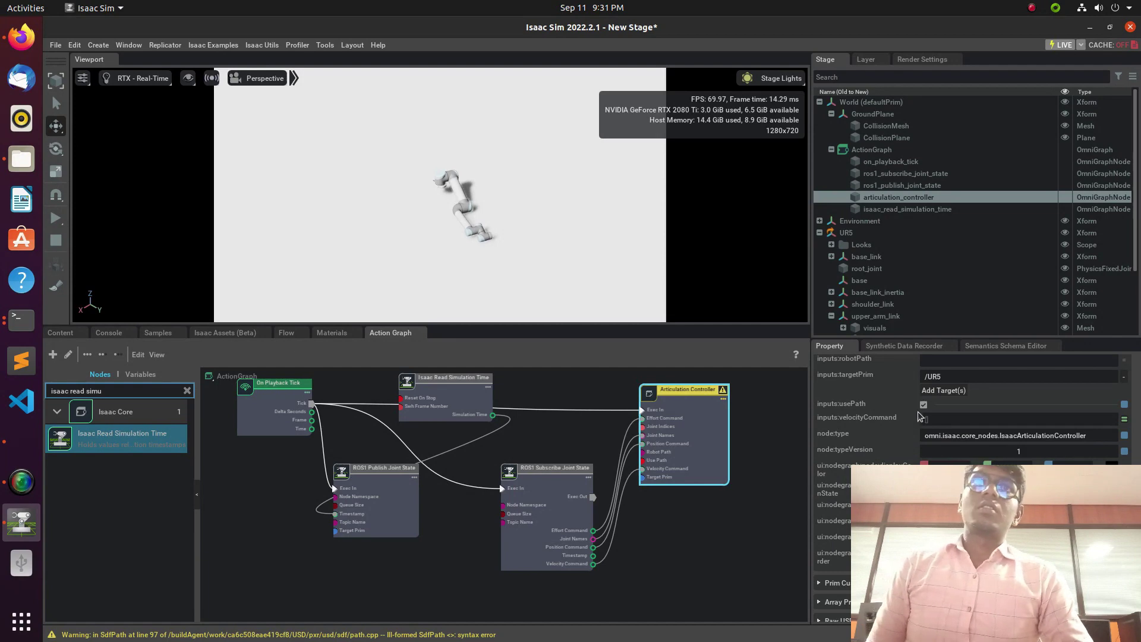
{"action": "left_click", "coordinate": [923, 405]}
{"action": "scroll", "coordinate": [654, 449], "scroll_direction": "up", "scroll_amount": 5}
{"action": "scroll", "coordinate": [347, 443], "scroll_direction": "down", "scroll_amount": 8}
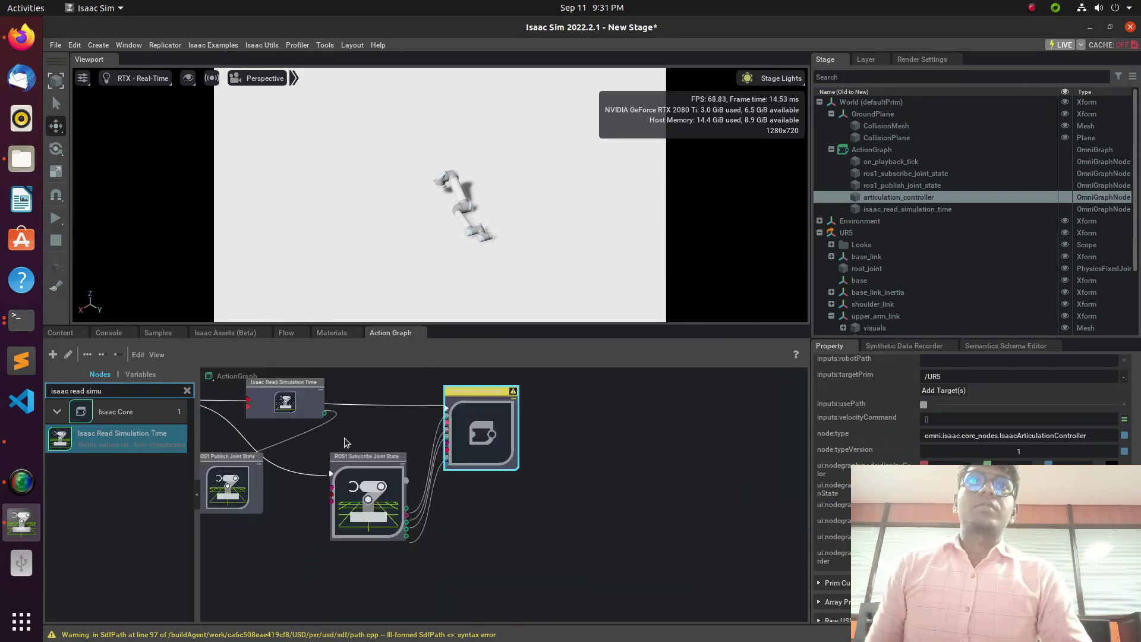
{"action": "scroll", "coordinate": [347, 443], "scroll_direction": "down", "scroll_amount": 3}
{"action": "left_click", "coordinate": [56, 217]}
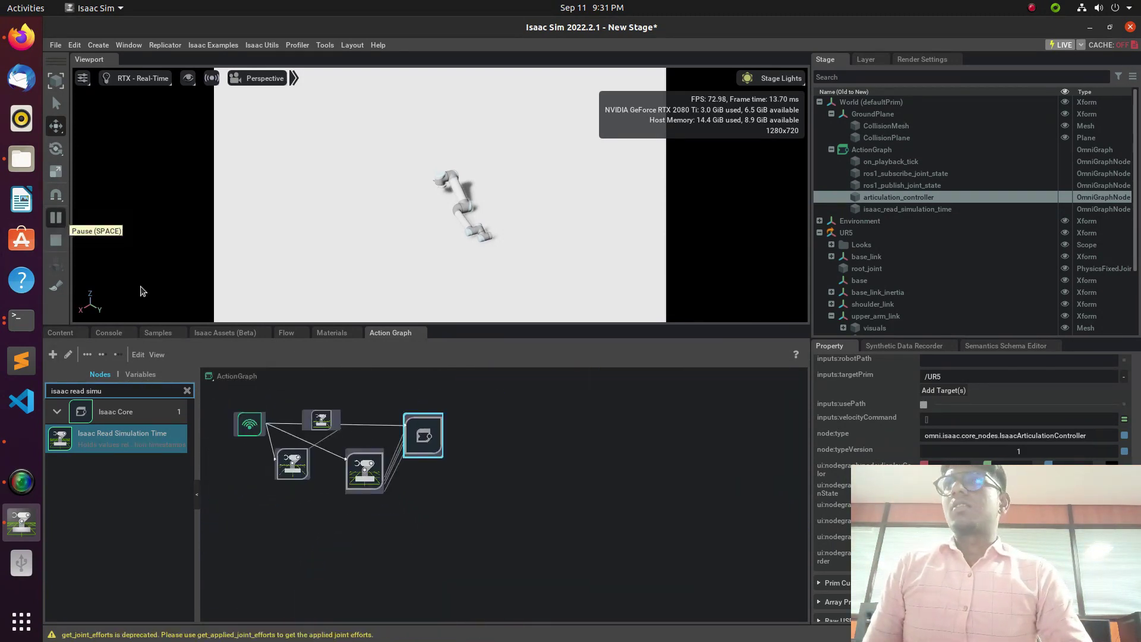
- Open the Articulation Inspector from the Isaac workflow utilities
{"action": "scroll", "coordinate": [268, 425], "scroll_direction": "up", "scroll_amount": 6}
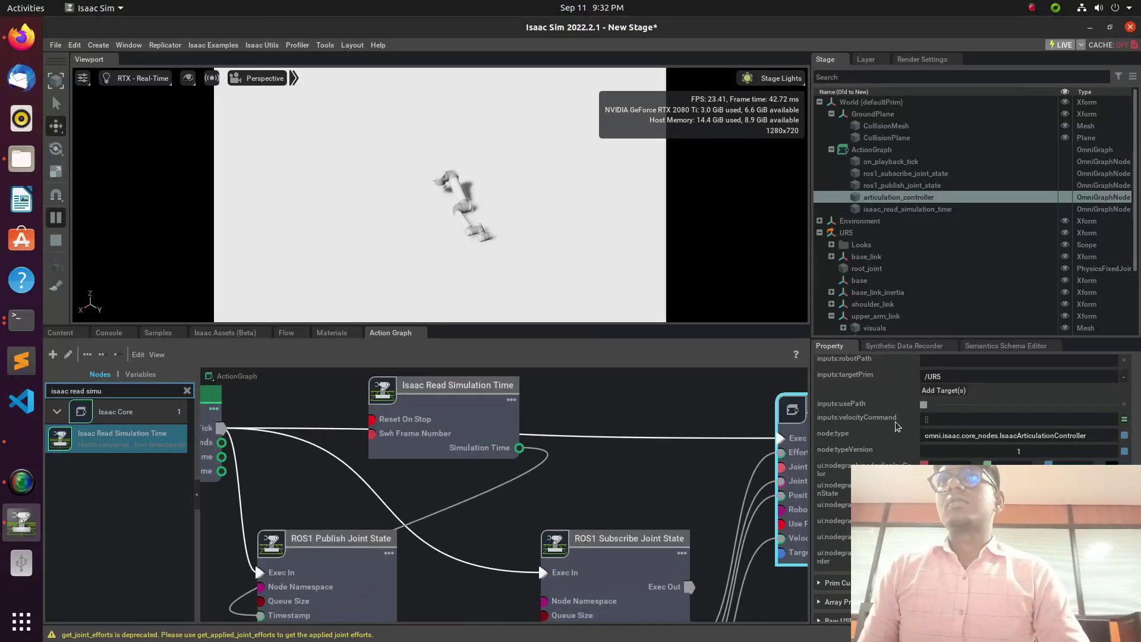
{"action": "left_click", "coordinate": [216, 45]}
{"action": "mouse_move", "coordinate": [261, 45]}
{"action": "mouse_move", "coordinate": [313, 104]}
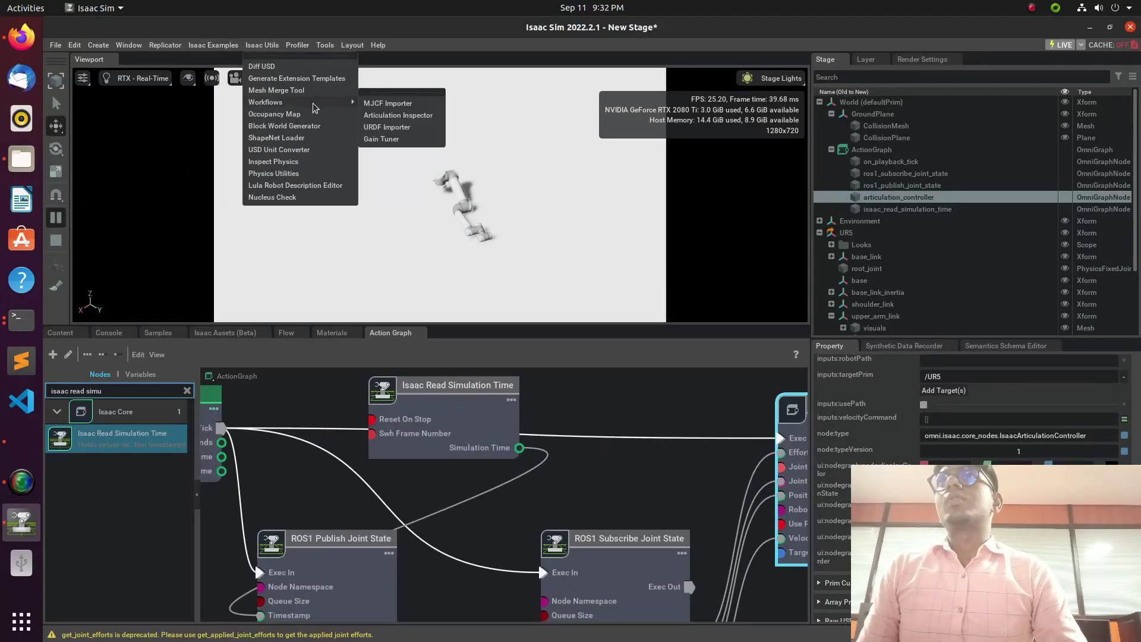
{"action": "left_click", "coordinate": [391, 116]}
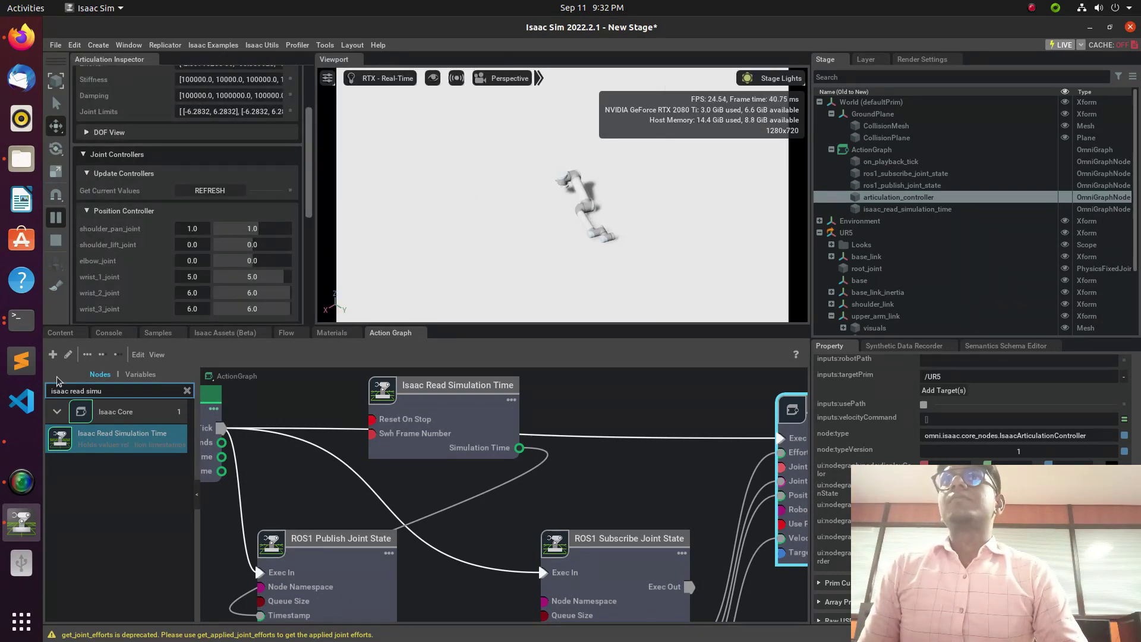
- Switch to the multi-tab Terminal window and start roscore in its first session
{"action": "left_click", "coordinate": [21, 320]}
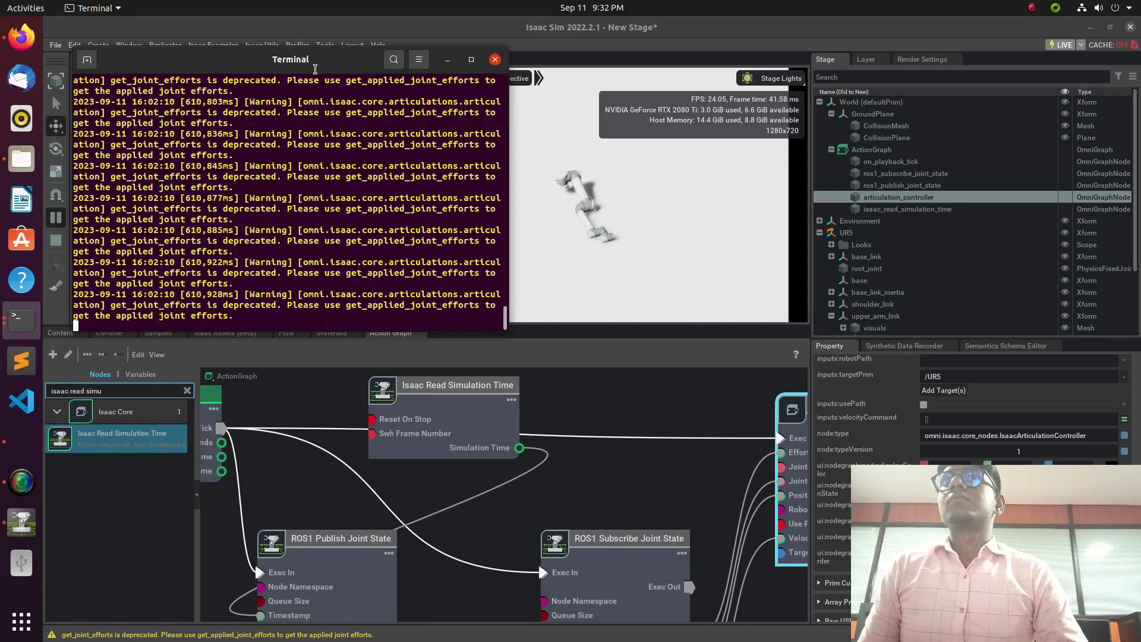
{"action": "left_click", "coordinate": [21, 321]}
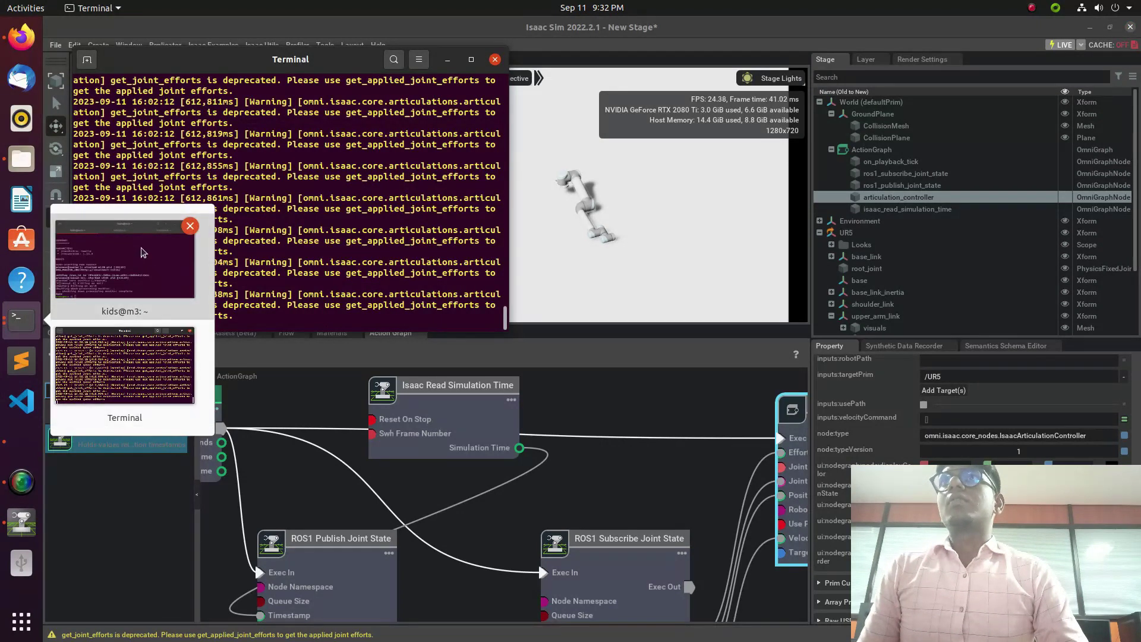
{"action": "left_click", "coordinate": [121, 262]}
{"action": "key", "text": "Up"}
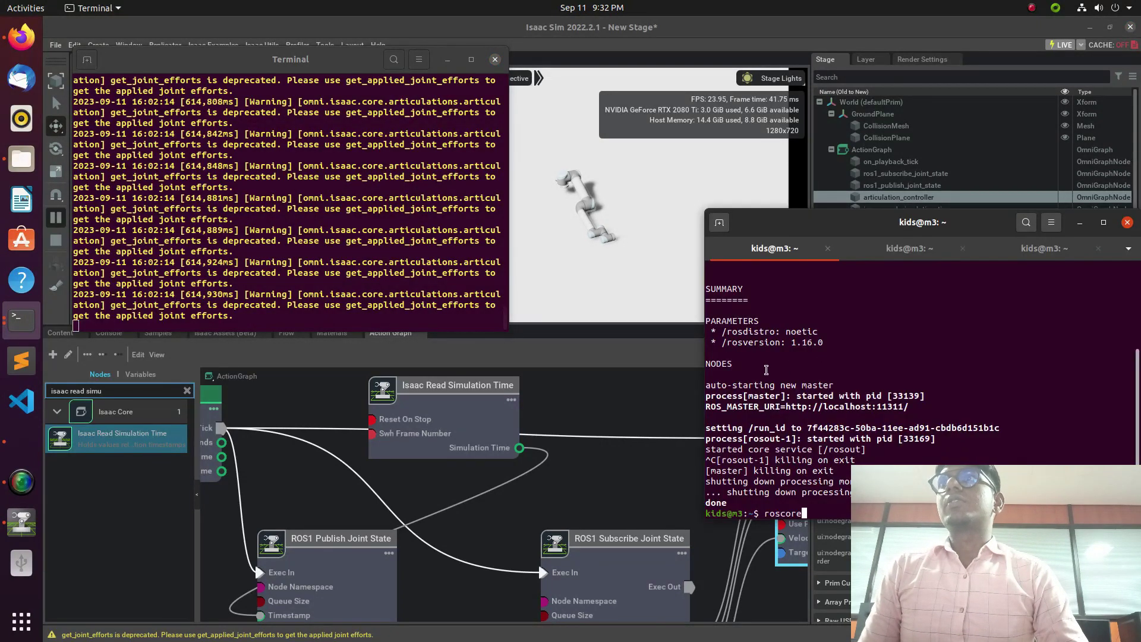
{"action": "key", "text": "Return"}
- Run rostopic echo /joint_states in the second terminal session
{"action": "left_click", "coordinate": [903, 249]}
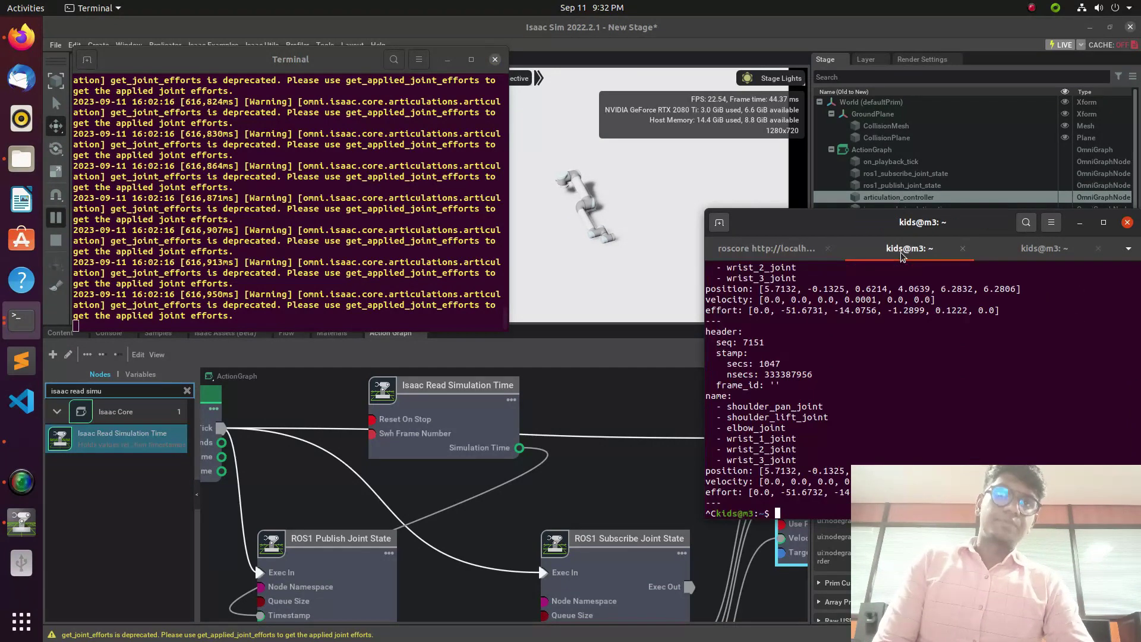
{"action": "left_click", "coordinate": [767, 248]}
{"action": "left_click", "coordinate": [896, 253]}
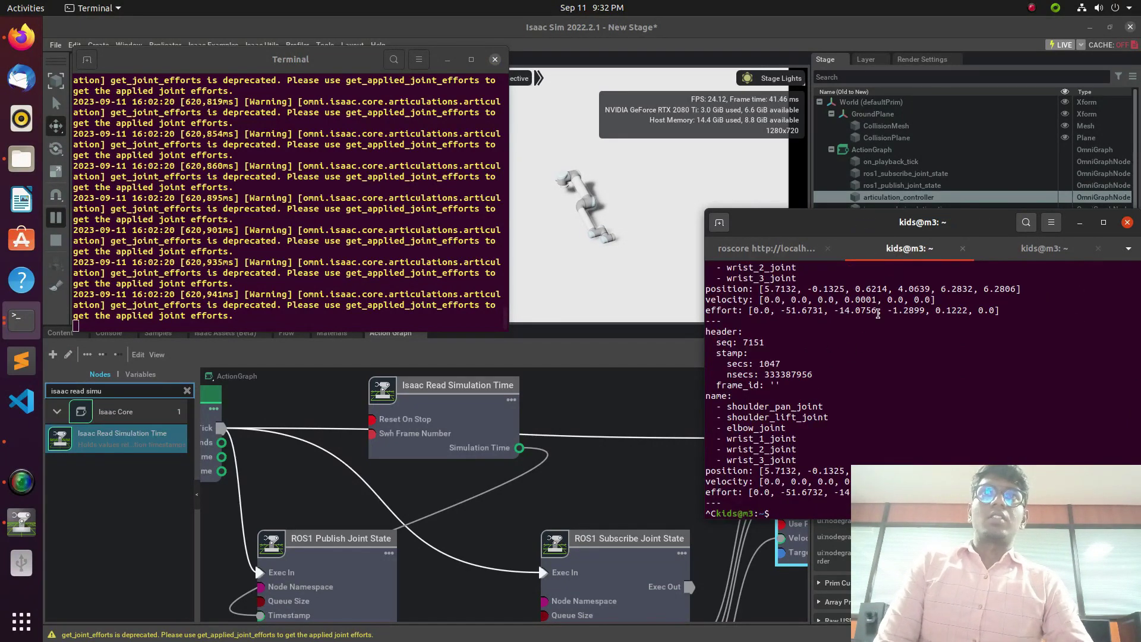
{"action": "type", "text": "/joint_states"}
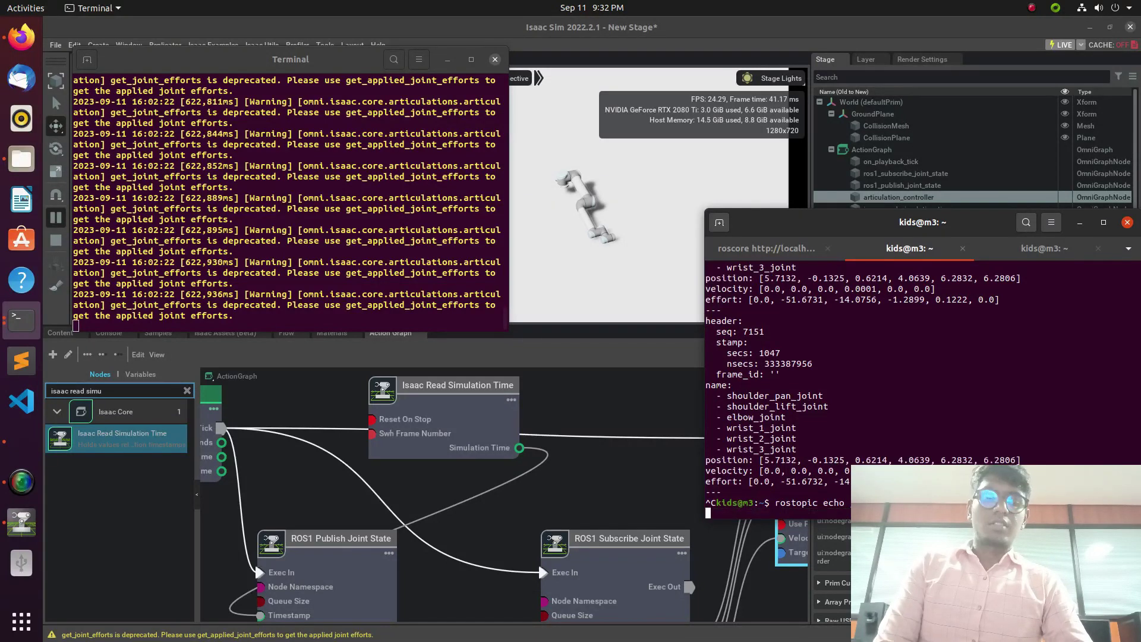
{"action": "key", "text": "Return"}
{"action": "key", "text": "ctrl+shift+f"}
- Run rostopic list in the third terminal session to list the active ROS topics
{"action": "left_click", "coordinate": [1026, 252]}
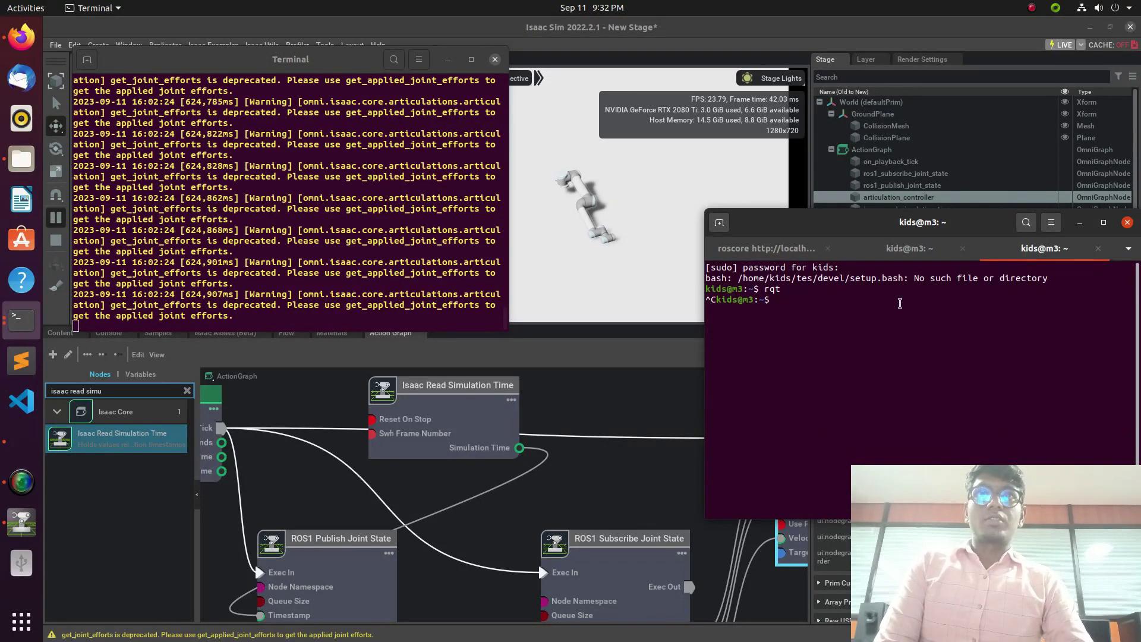
{"action": "type", "text": "rost"}
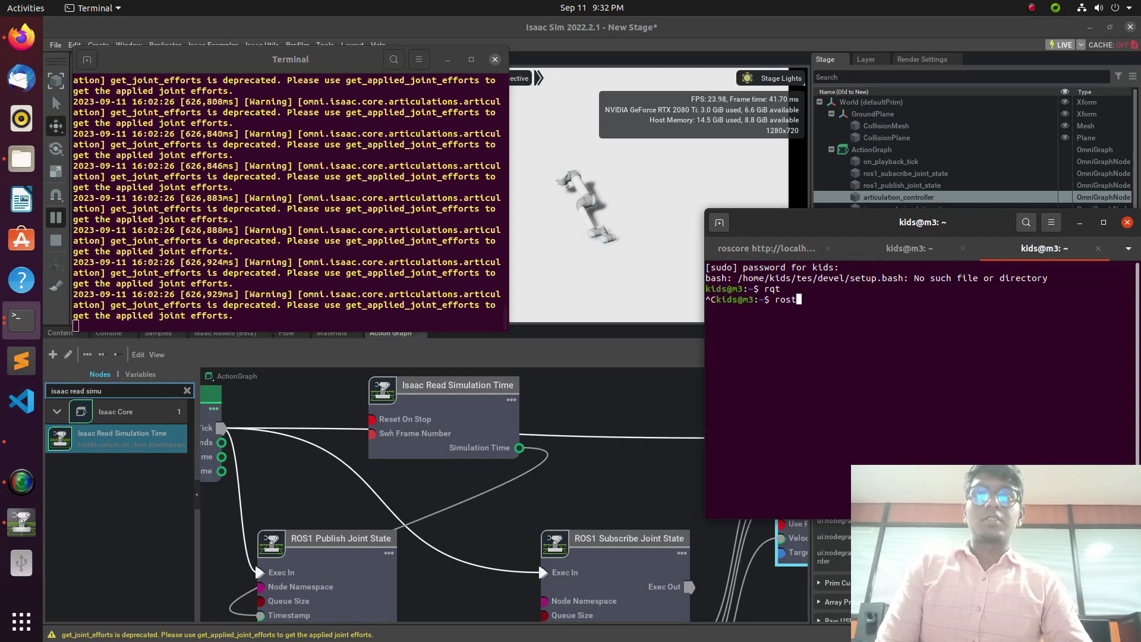
{"action": "type", "text": "opic list"}
{"action": "key", "text": "Return"}
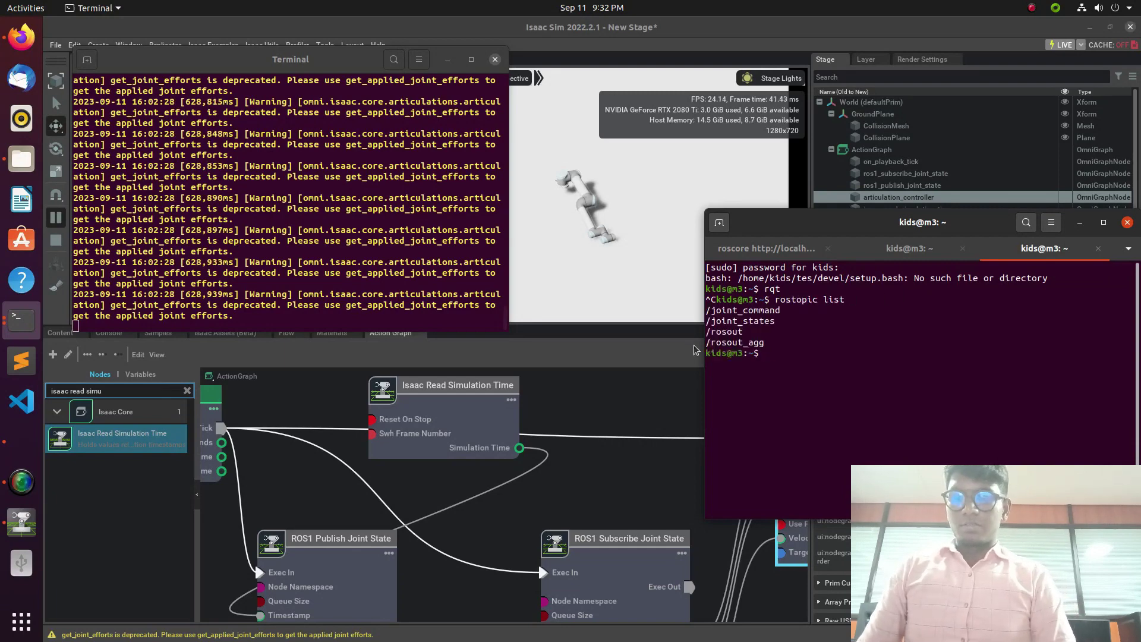
- Highlight the /joint_states topic in the list and return to the session that echoes its messages
{"action": "left_click_drag", "start_coordinate": [768, 344], "coordinate": [715, 332]}
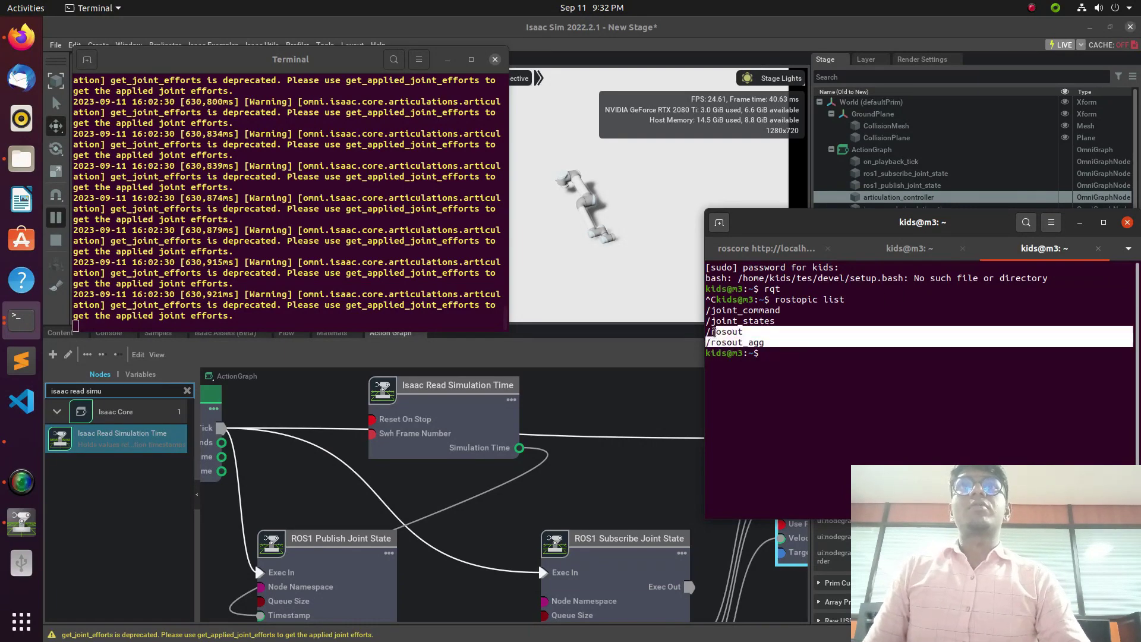
{"action": "left_click", "coordinate": [716, 321]}
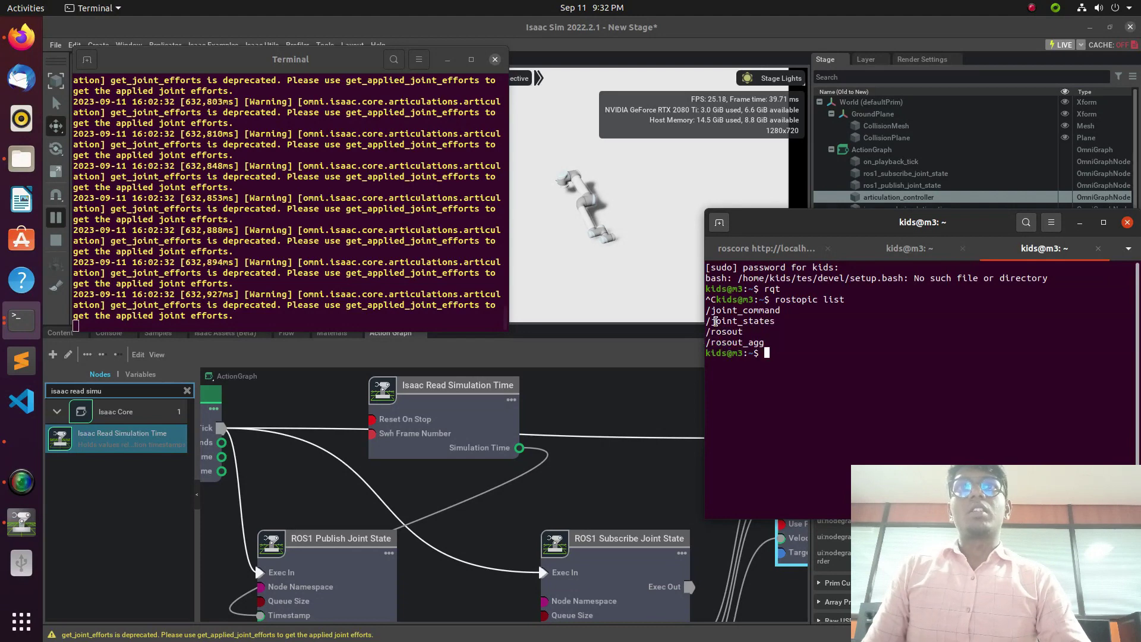
{"action": "mouse_move", "coordinate": [716, 318]}
{"action": "left_mouse_down"}
{"action": "mouse_move", "coordinate": [766, 310]}
{"action": "mouse_move", "coordinate": [726, 320]}
{"action": "left_mouse_up"}
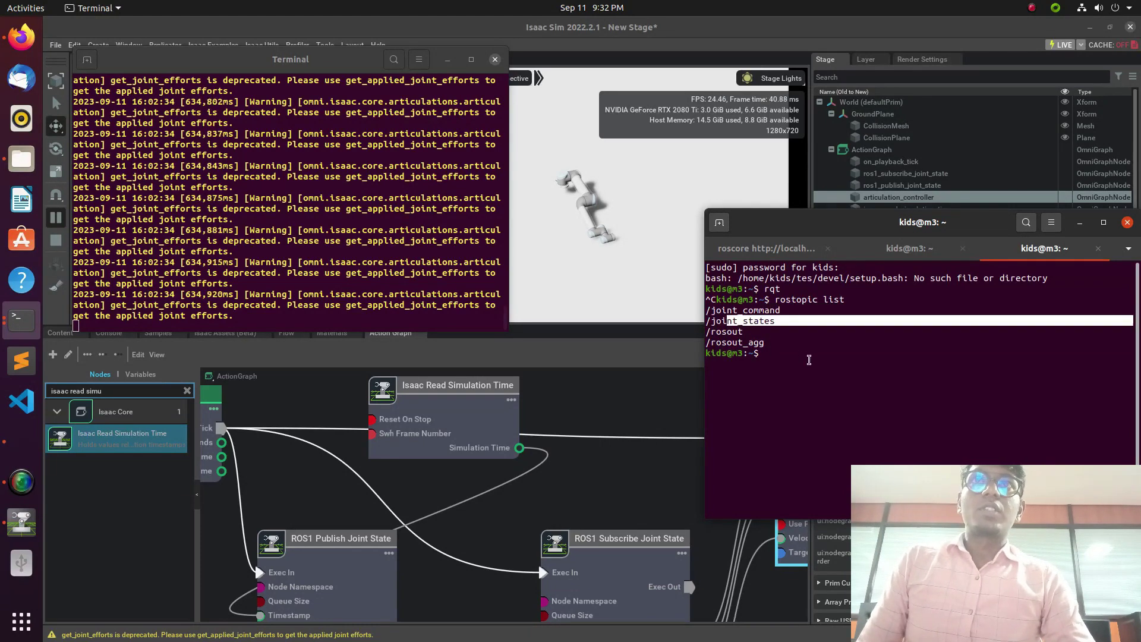
{"action": "left_click", "coordinate": [906, 274]}
{"action": "key", "text": "ctrl+Page_Up"}
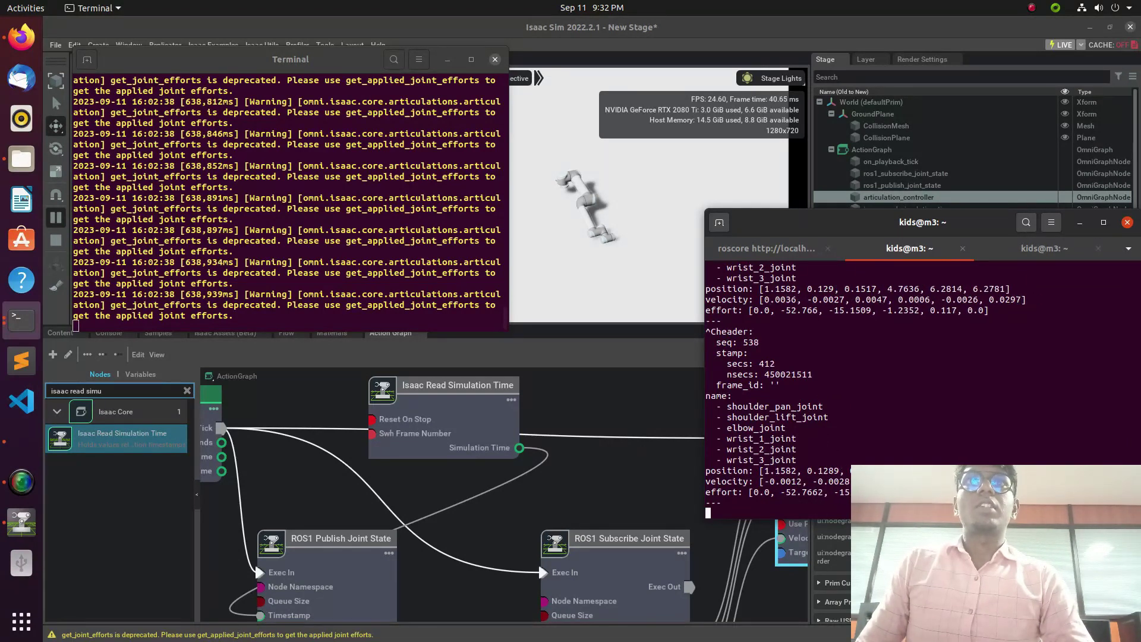
- Stop the running echo and rerun rostopic echo /joint_states in the same terminal session
{"action": "key", "text": "ctrl+c"}
{"action": "key", "text": "Up"}
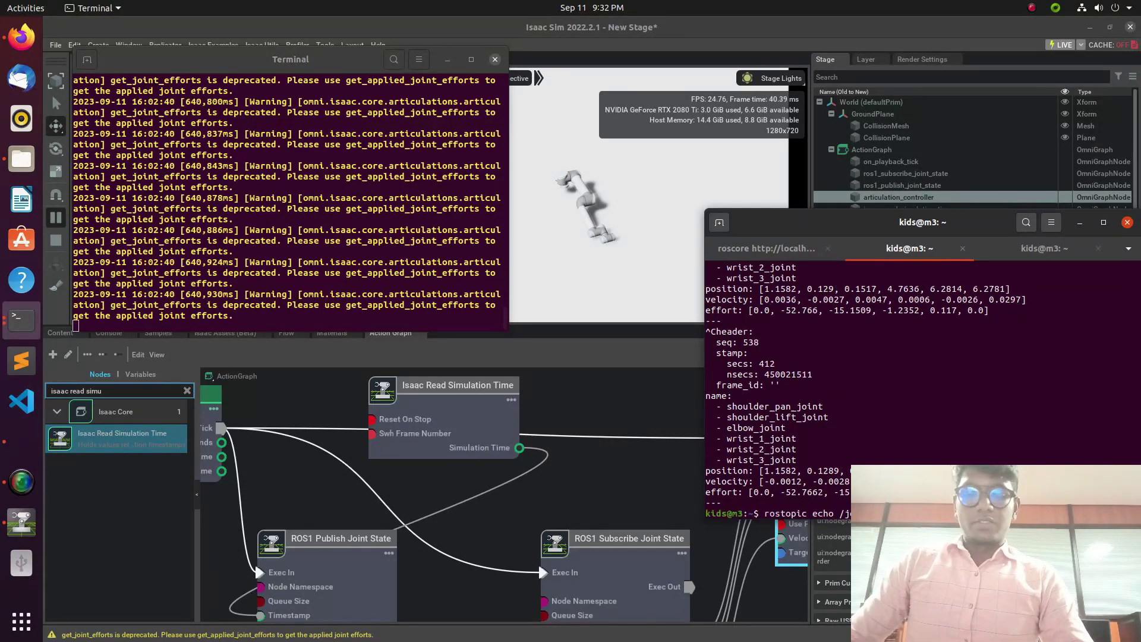
{"action": "key", "text": "Return"}
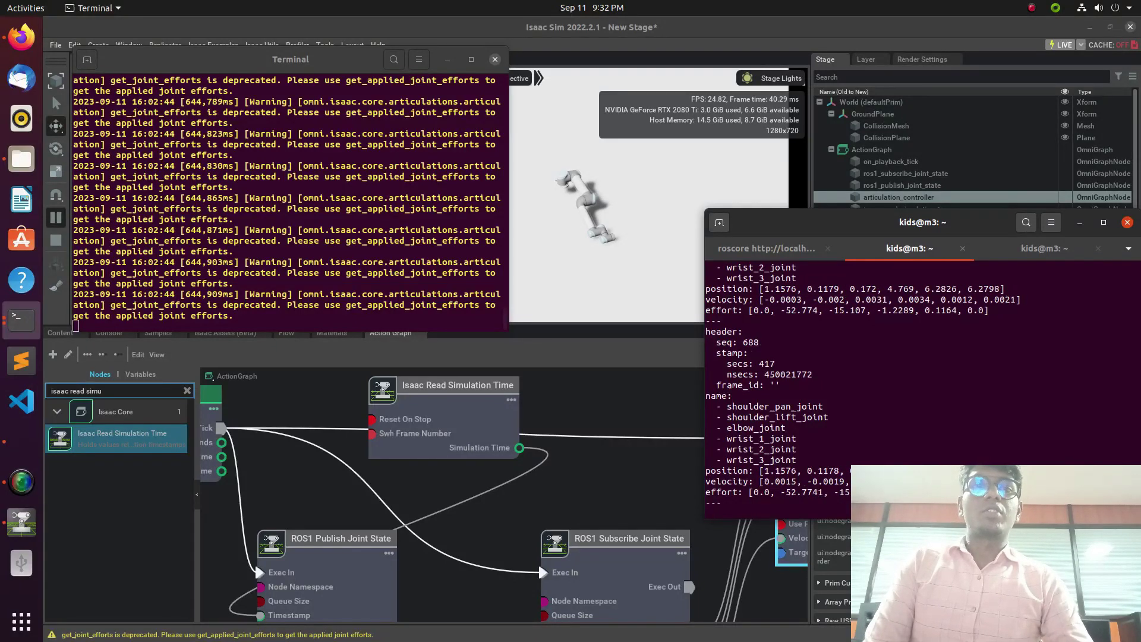
- Shrink the Isaac Sim window beside the echo terminal and vary the UR5 joint velocities in the Velocity Controller, checking the echoed joint states
{"action": "left_click", "coordinate": [447, 60]}
{"action": "left_click", "coordinate": [1110, 28]}
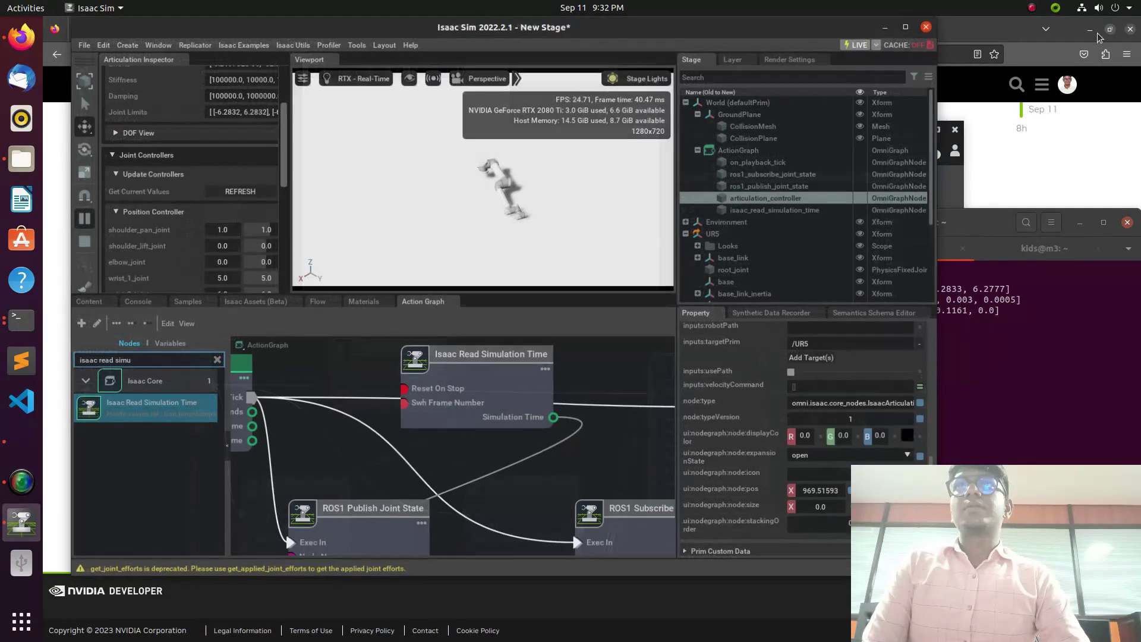
{"action": "scroll", "coordinate": [245, 213], "scroll_direction": "down", "scroll_amount": 3}
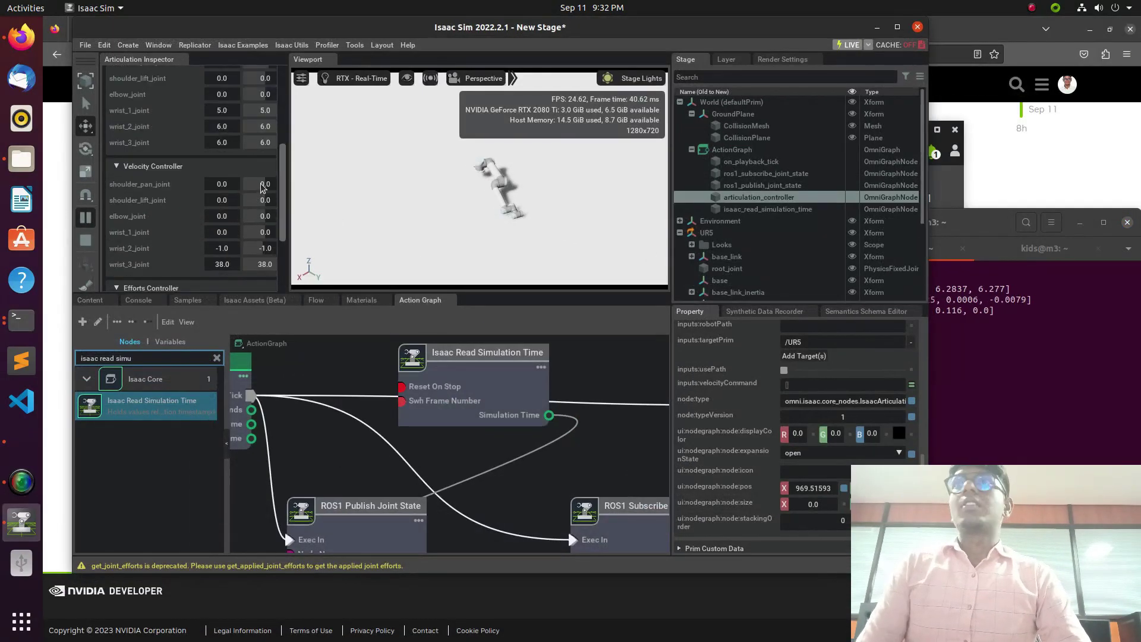
{"action": "left_click", "coordinate": [1037, 266]}
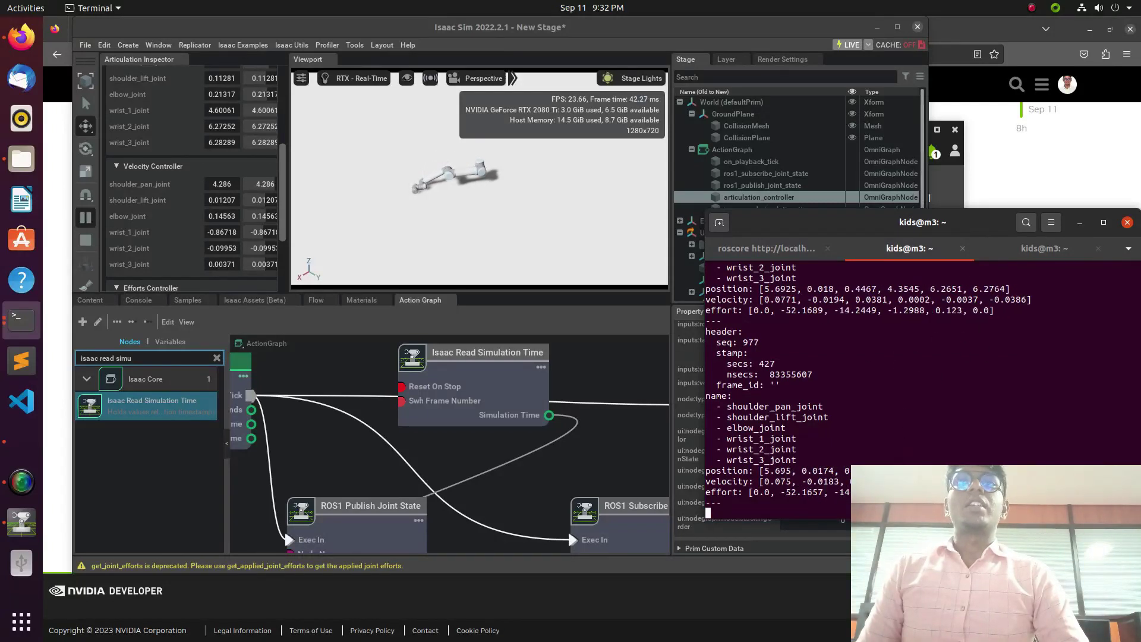
{"action": "left_click", "coordinate": [271, 248]}
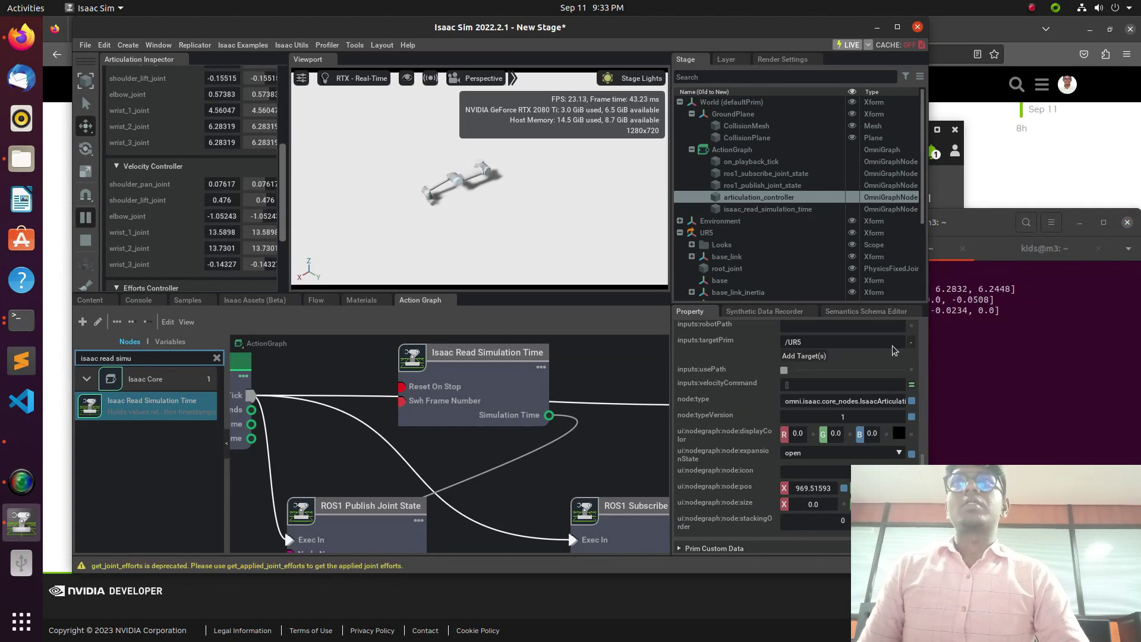
{"action": "key", "text": "alt+Tab"}
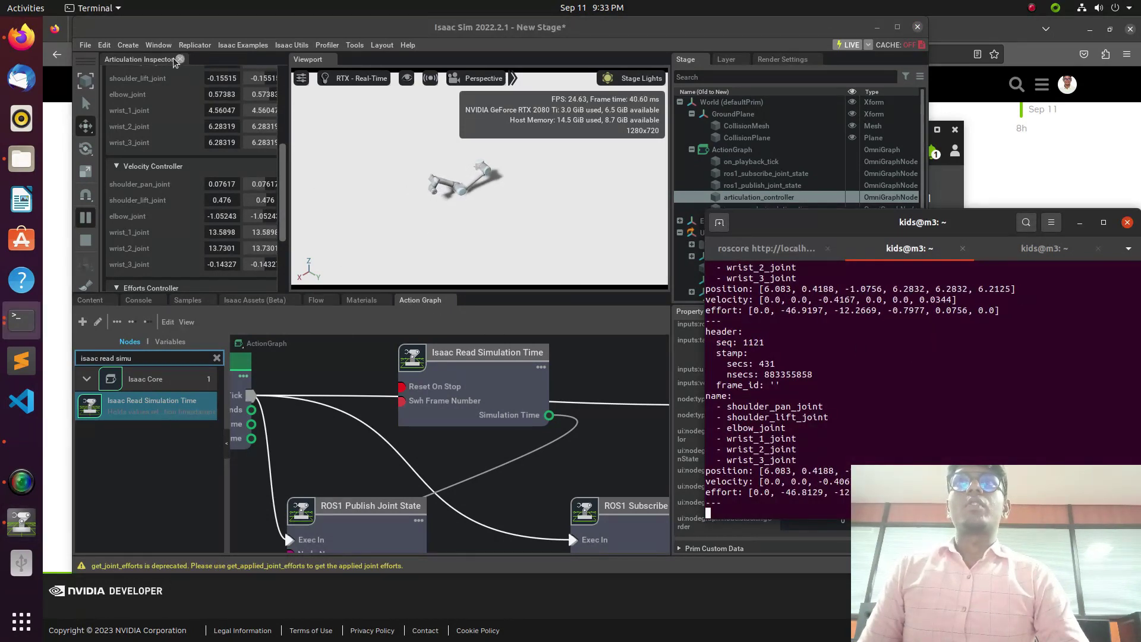
- Close the Articulation Inspector and review the ROS1 Publish Joint State node's topic name alongside the echoed messages in Terminal
{"action": "left_click", "coordinate": [176, 62]}
{"action": "left_click", "coordinate": [179, 59]}
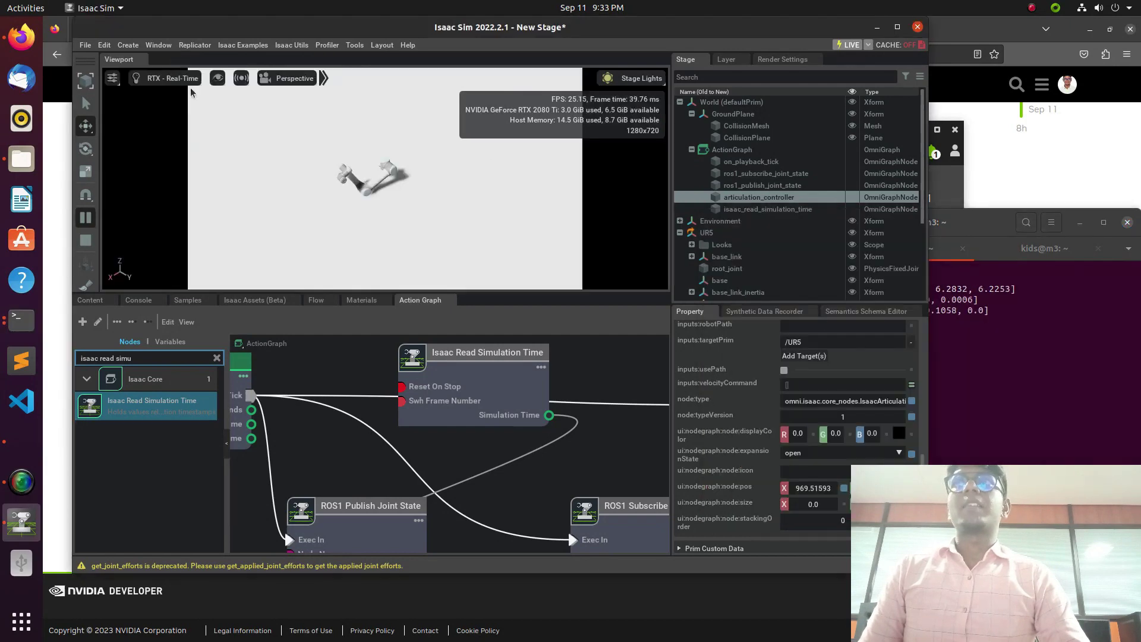
{"action": "left_click", "coordinate": [375, 512]}
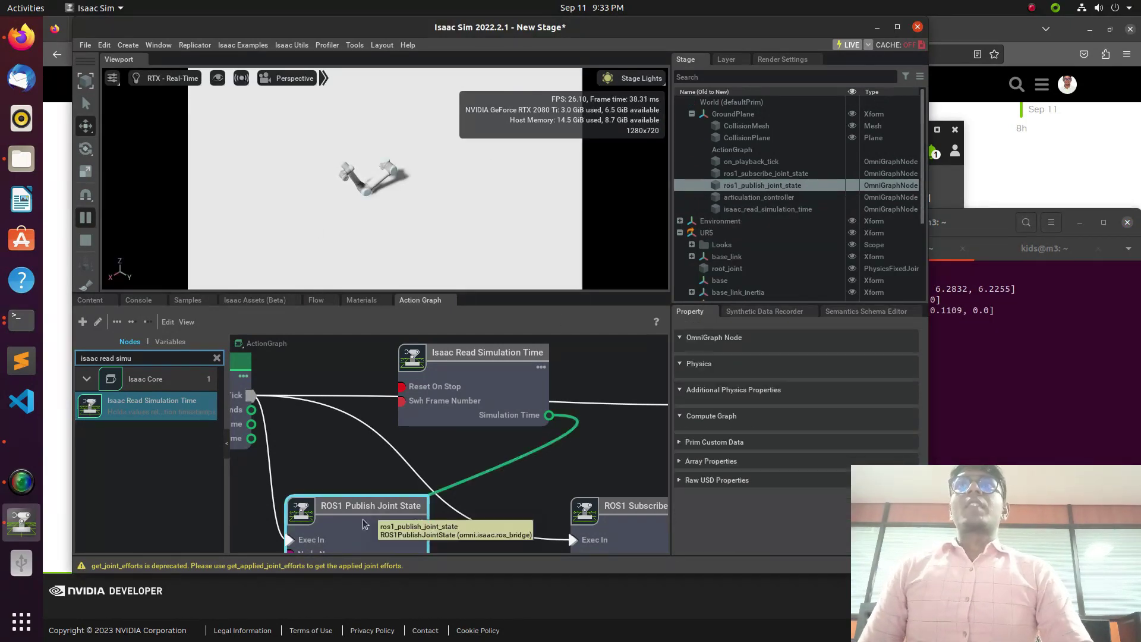
{"action": "scroll", "coordinate": [808, 463], "scroll_direction": "down", "scroll_amount": 10}
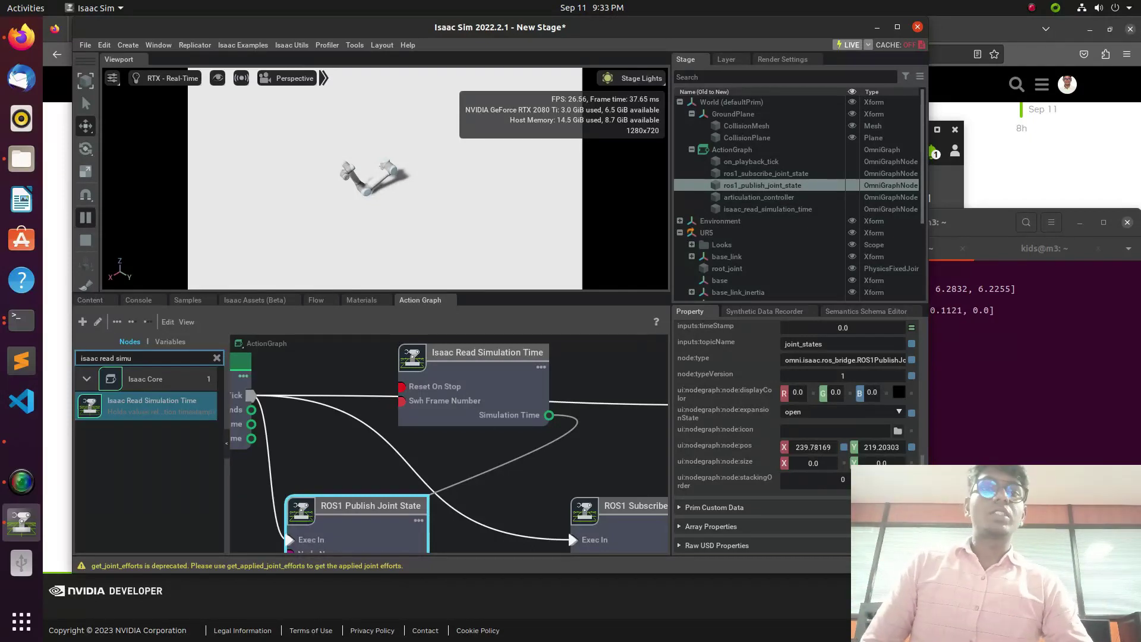
{"action": "left_click", "coordinate": [980, 411]}
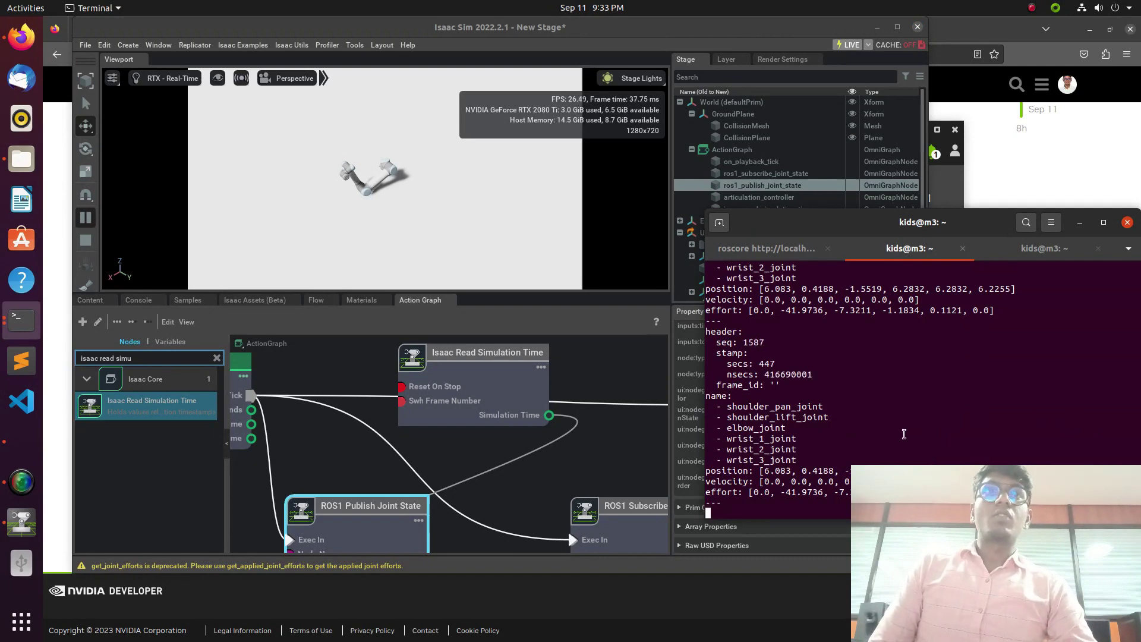